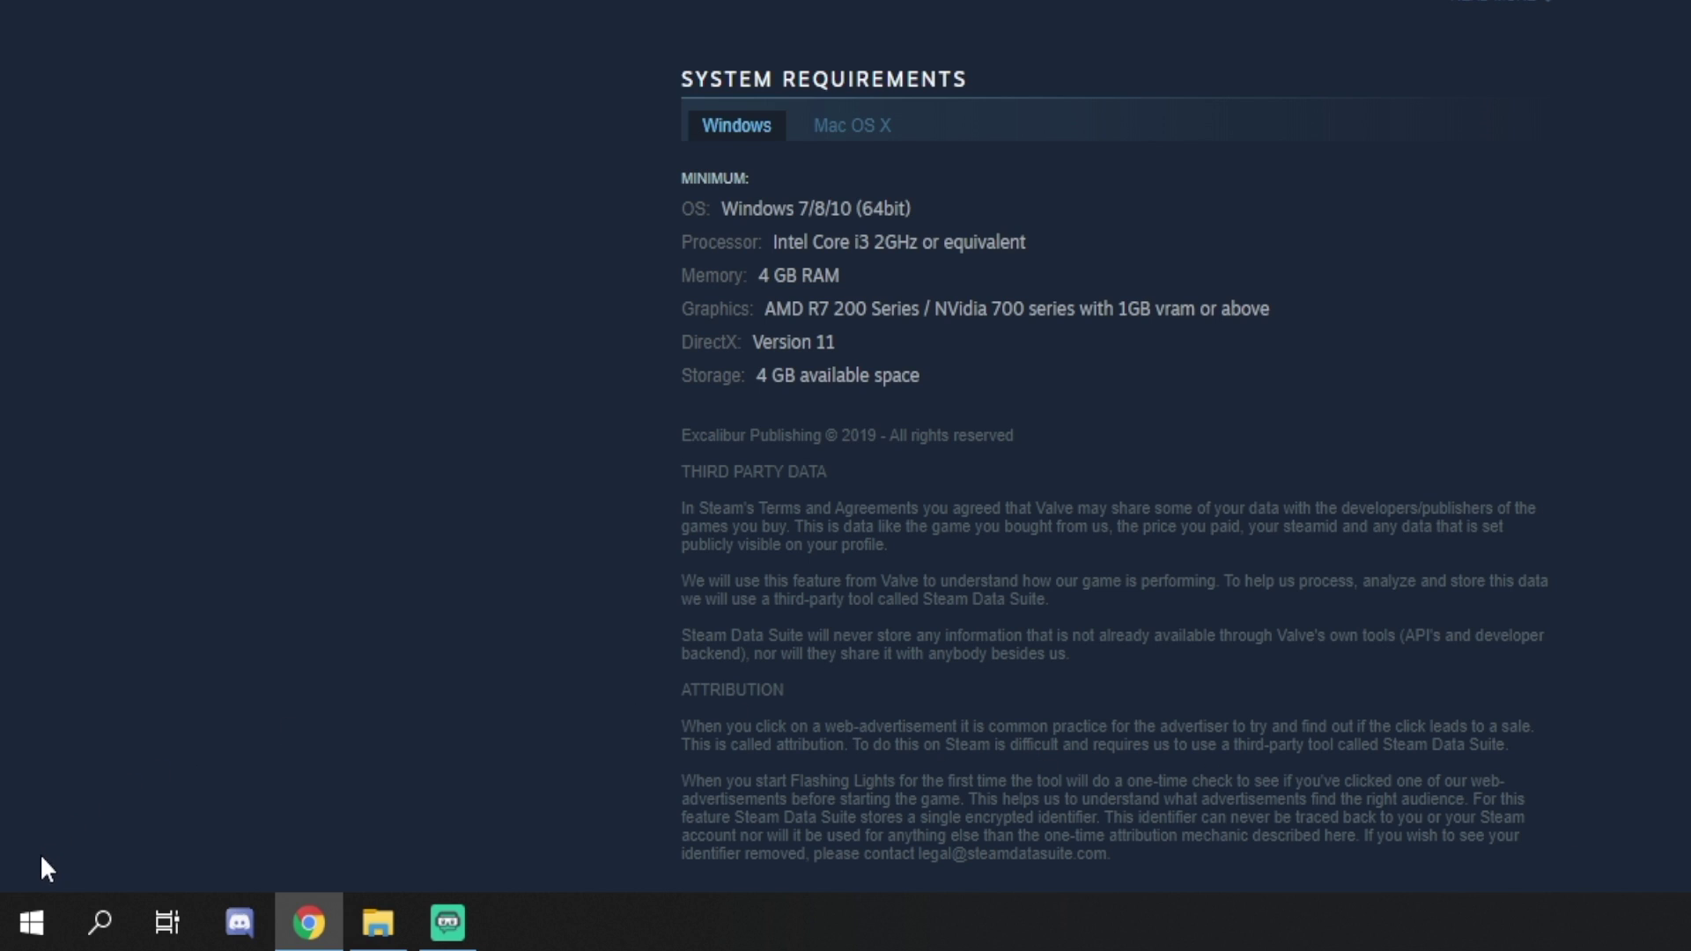
- Bring up System info to confirm a 64-bit OS on an x64-based processor
right_click(37, 933)
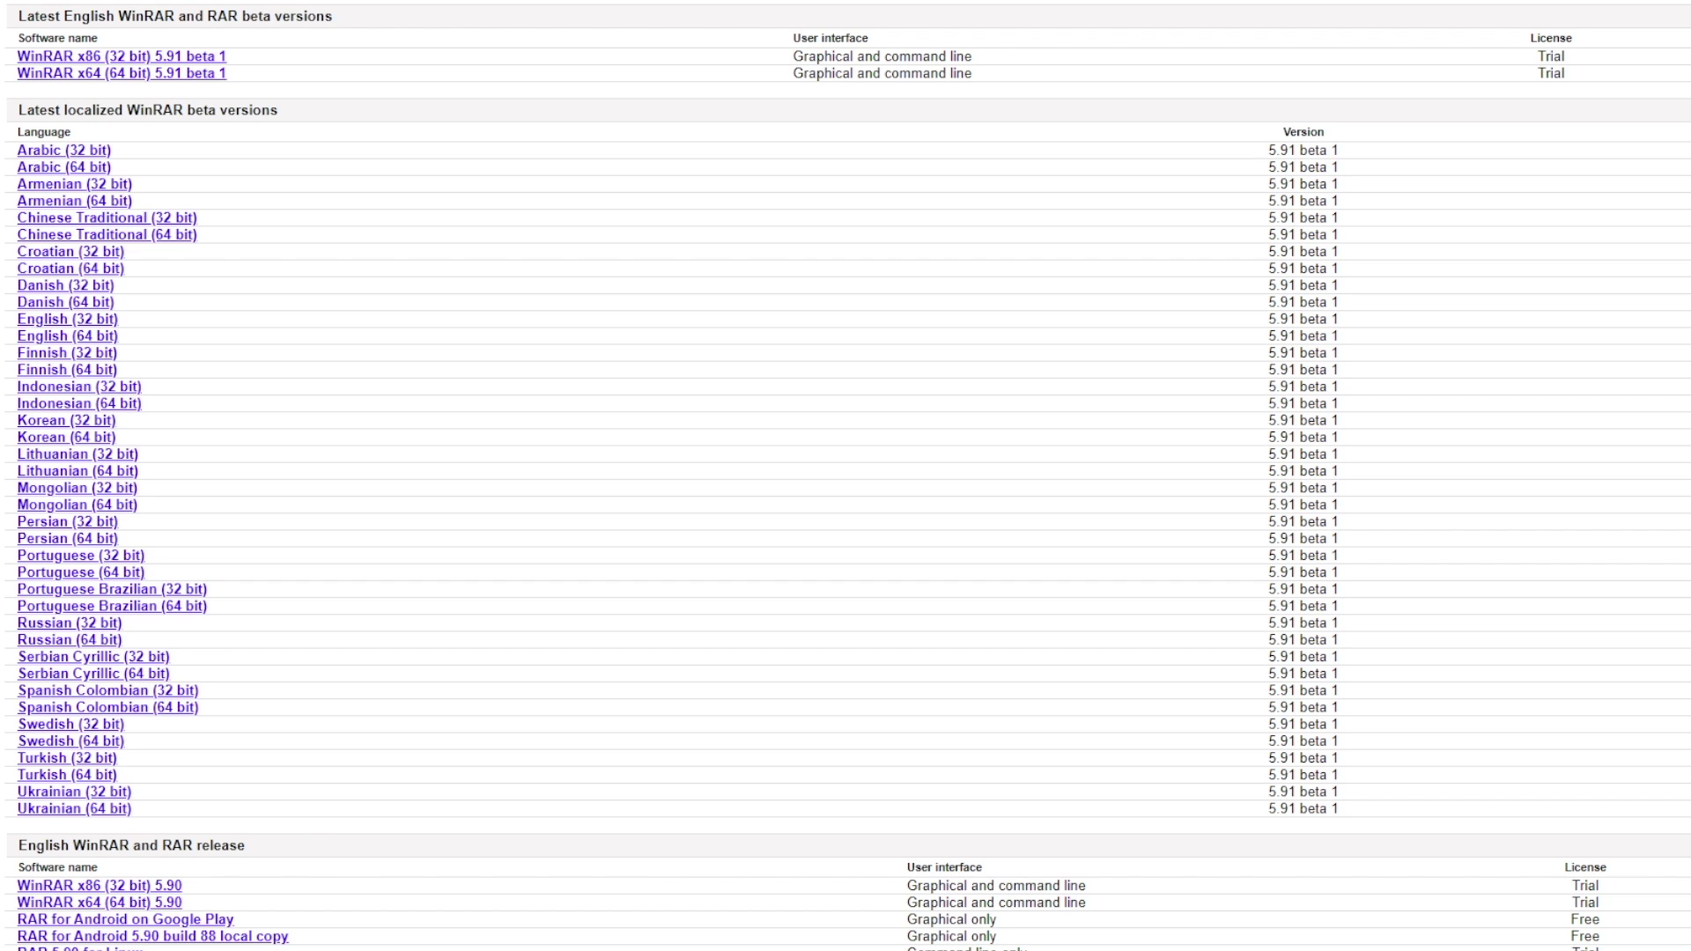
- Download the English 64-bit WinRAR 5.90 installer, winrar-x64-590.exe, from Localized WinRAR versions
scroll(680, 532, "down", 10)
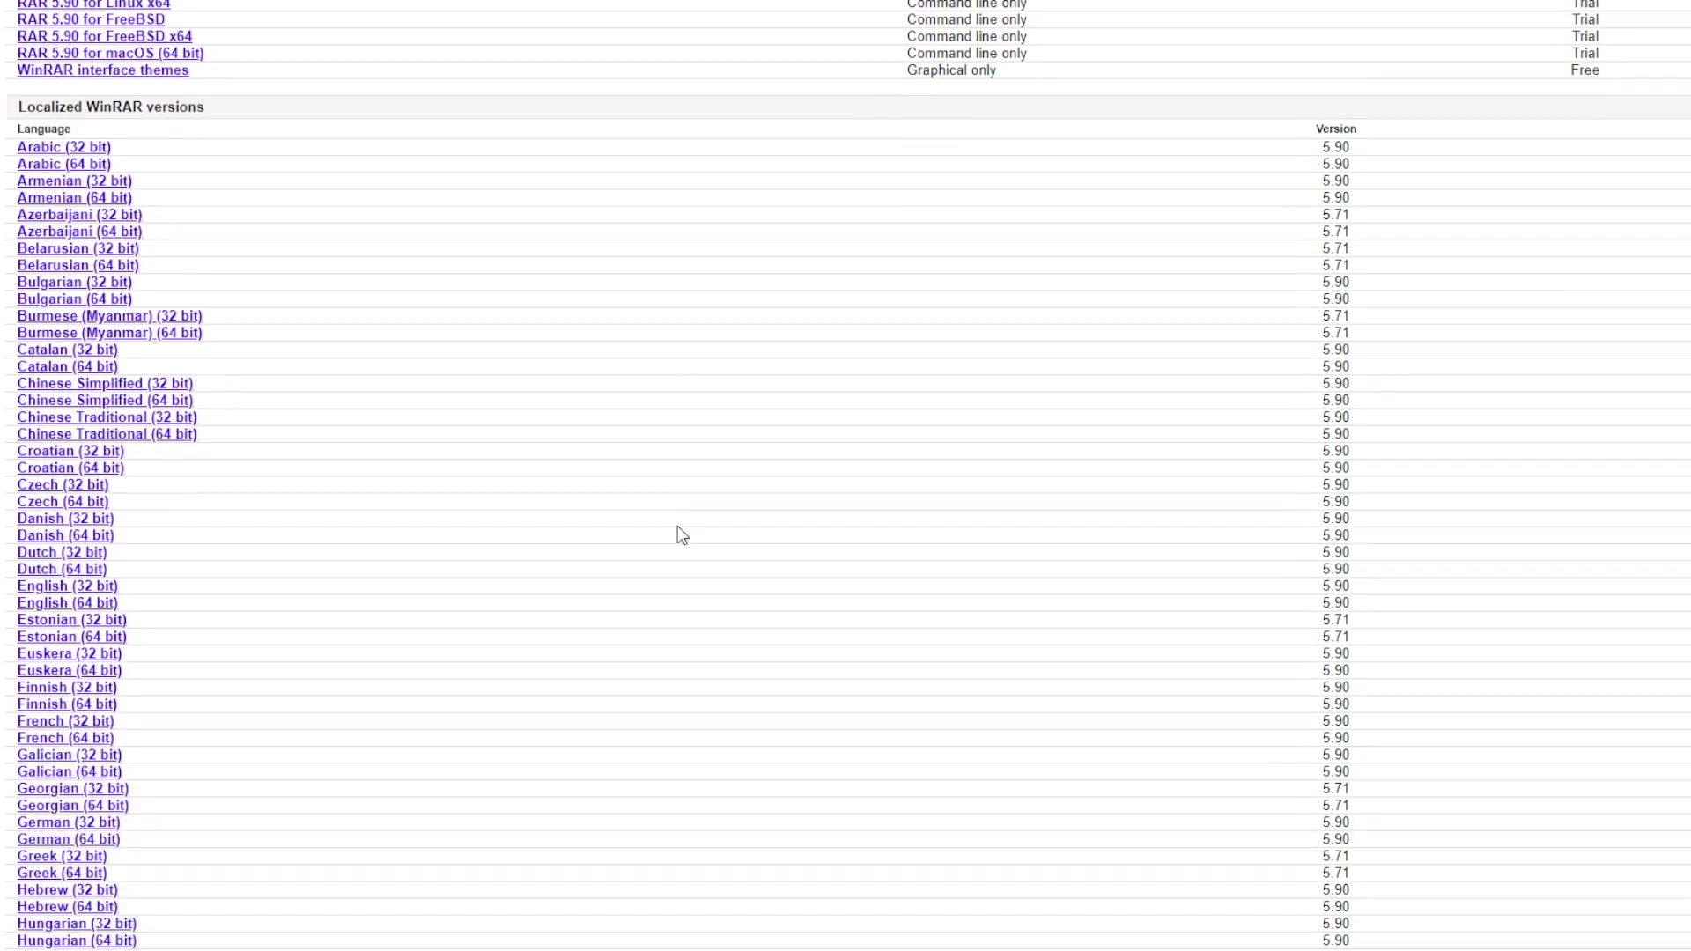
scroll(678, 527, "down", 3)
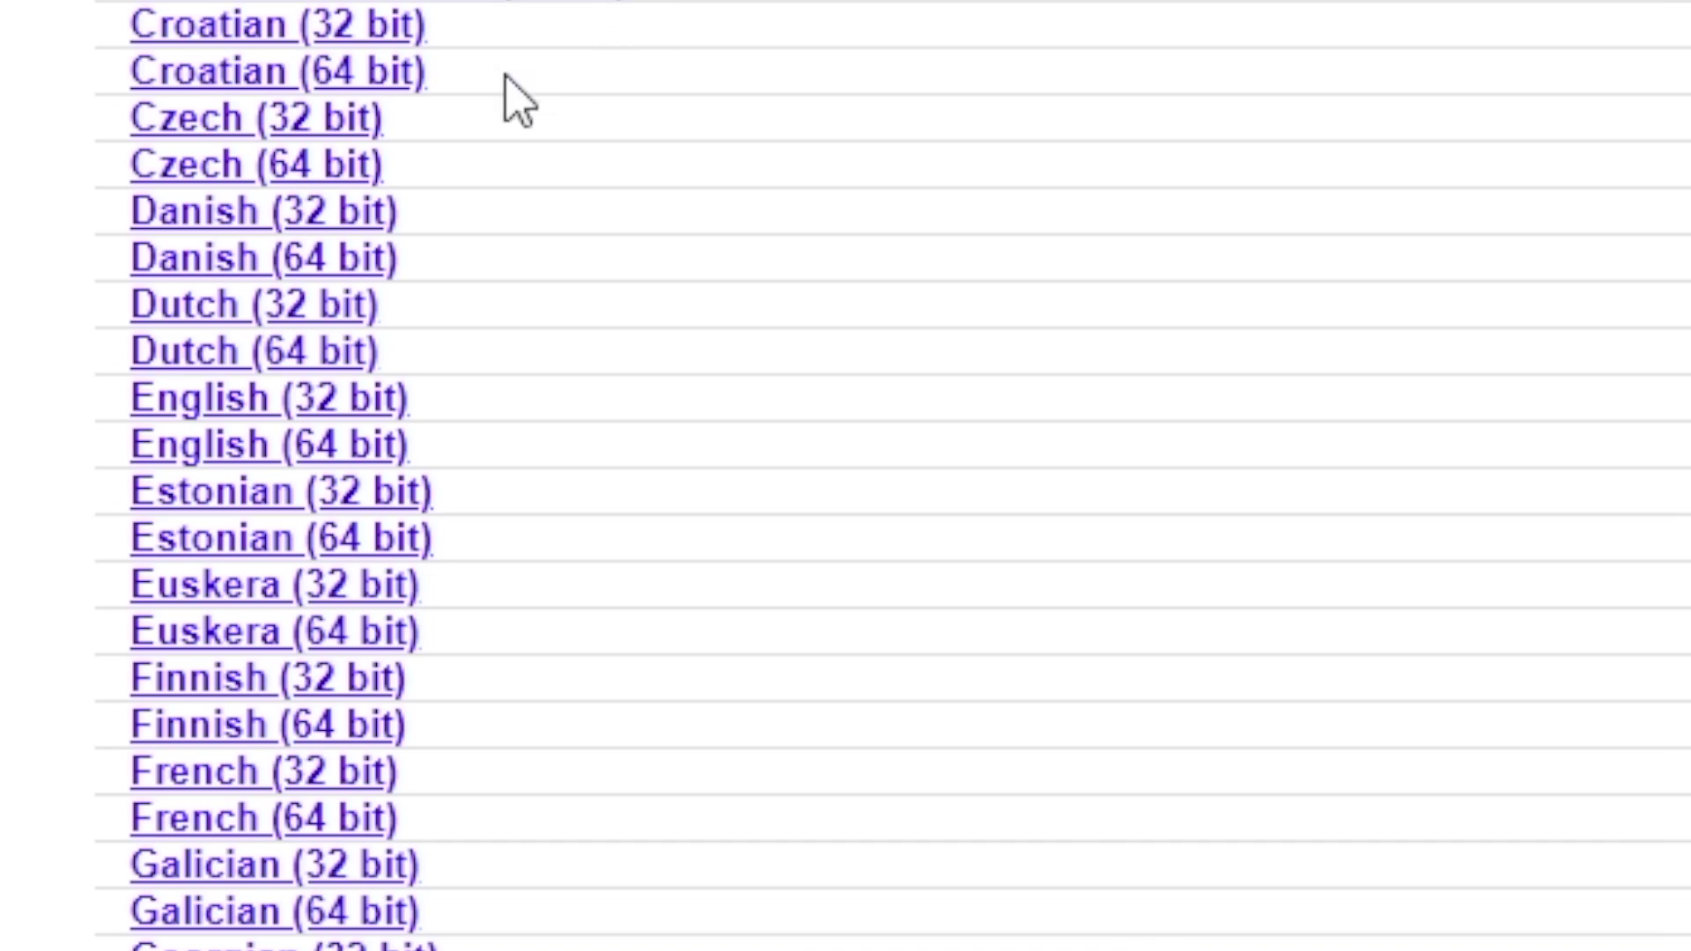
left_click(361, 449)
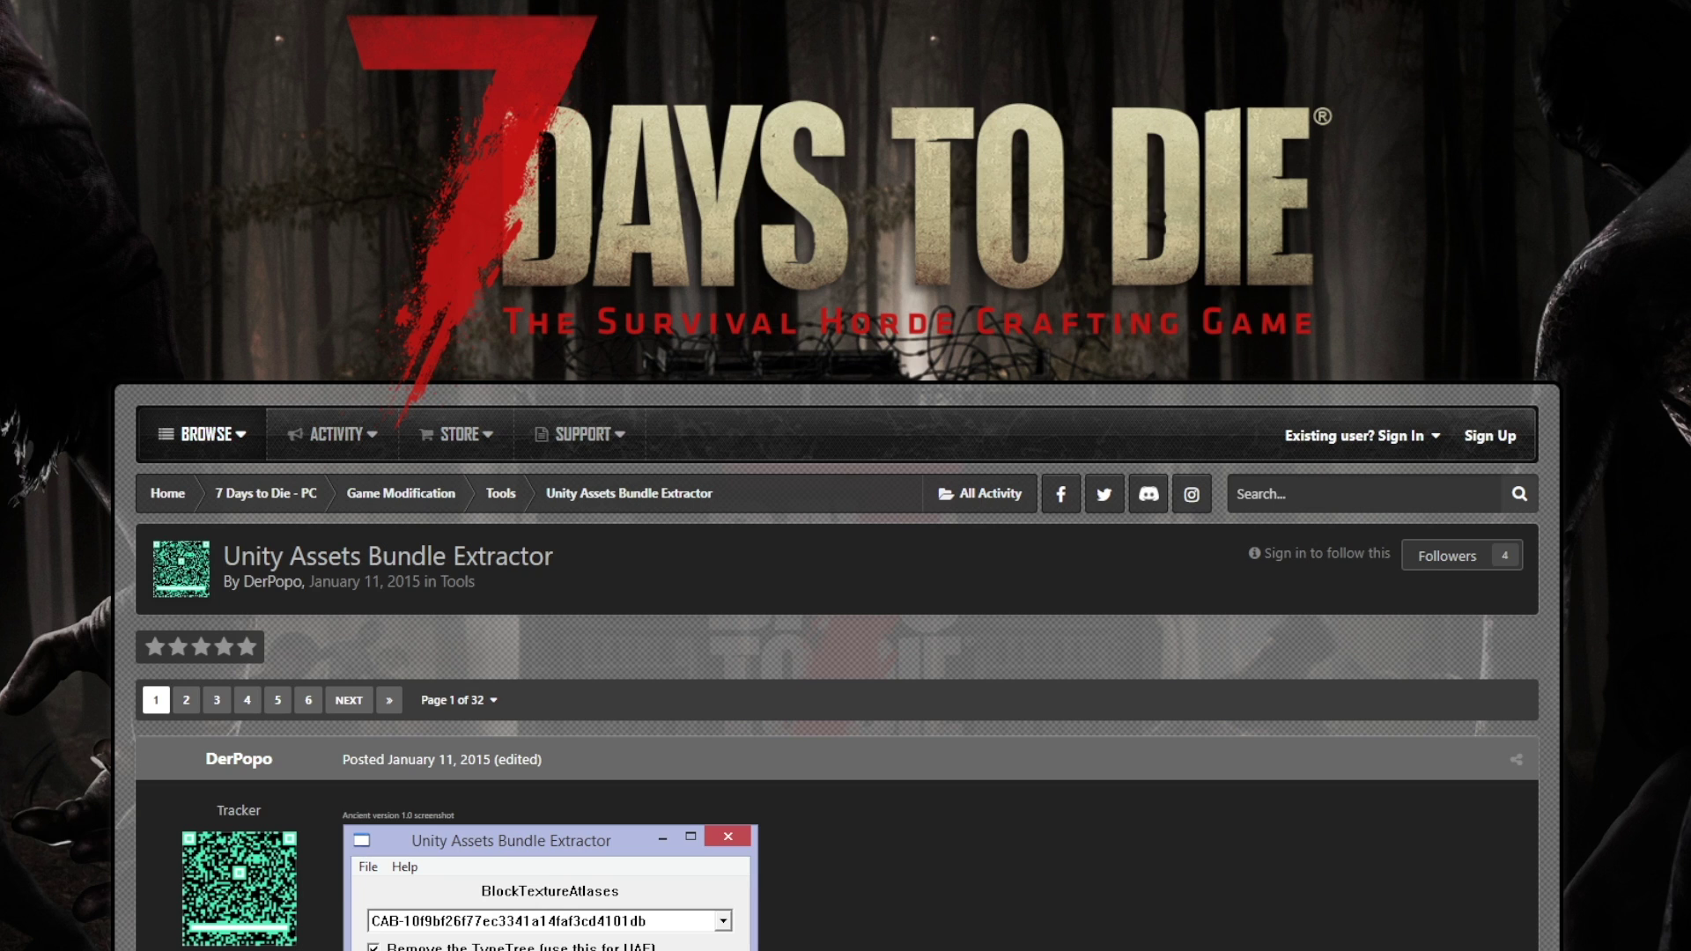
- Scroll the UABE forum thread down to the 64-bit 2.2 stable release links
scroll(1440, 693, "down", 15)
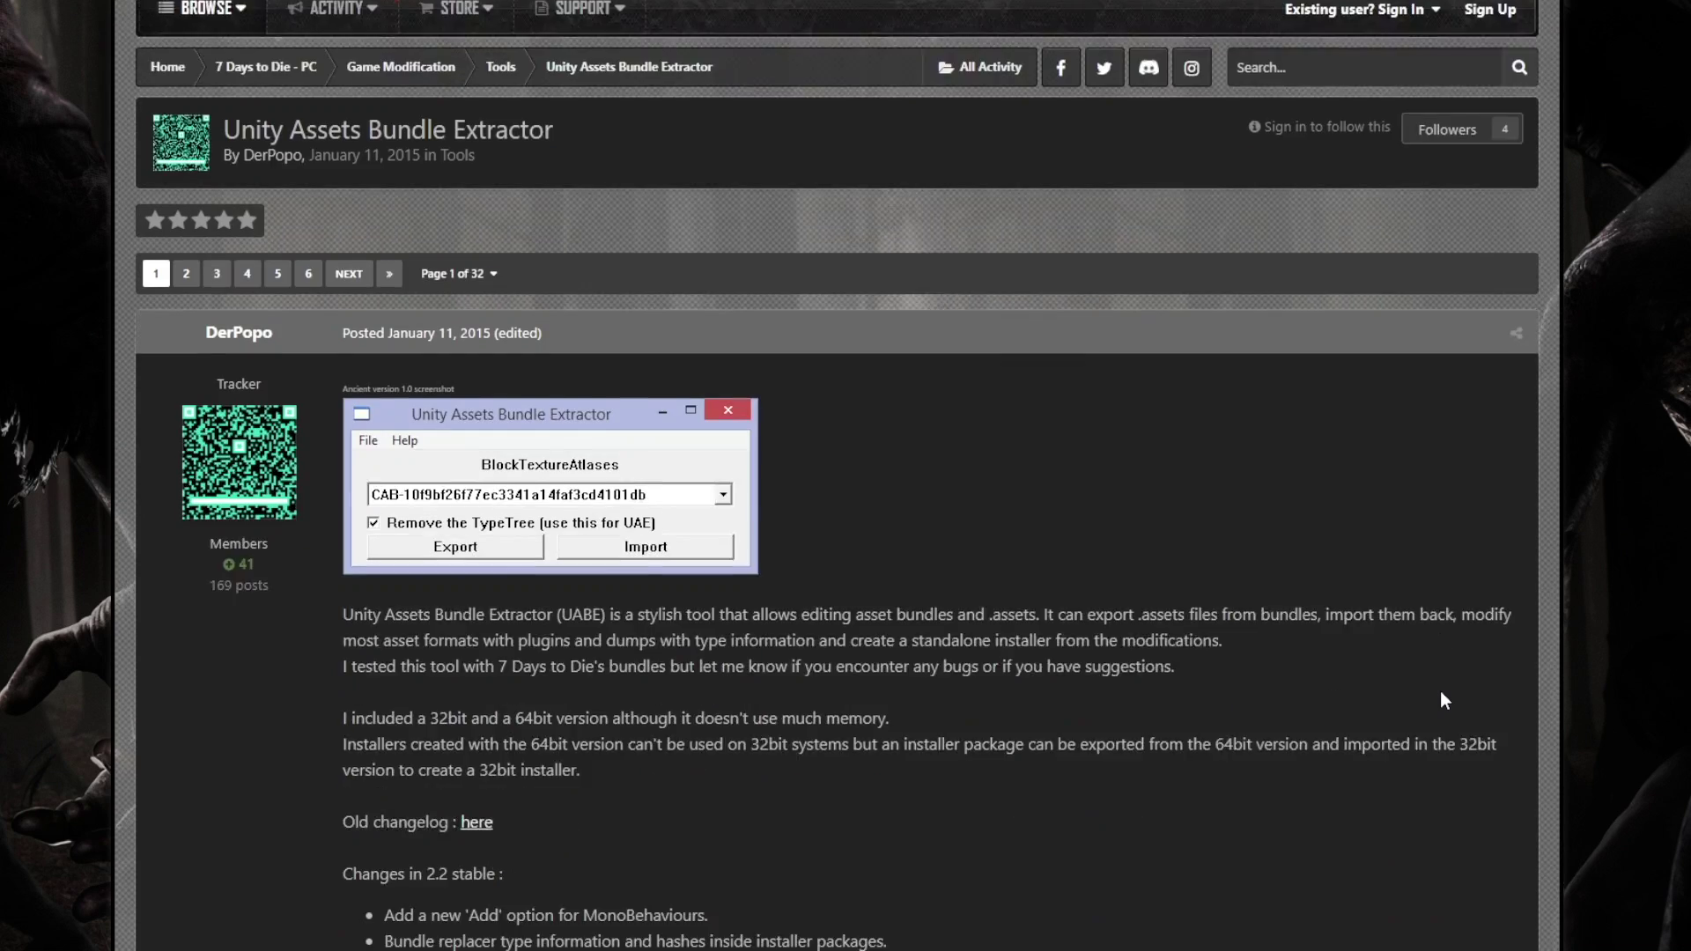
scroll(1440, 692, "down", 7)
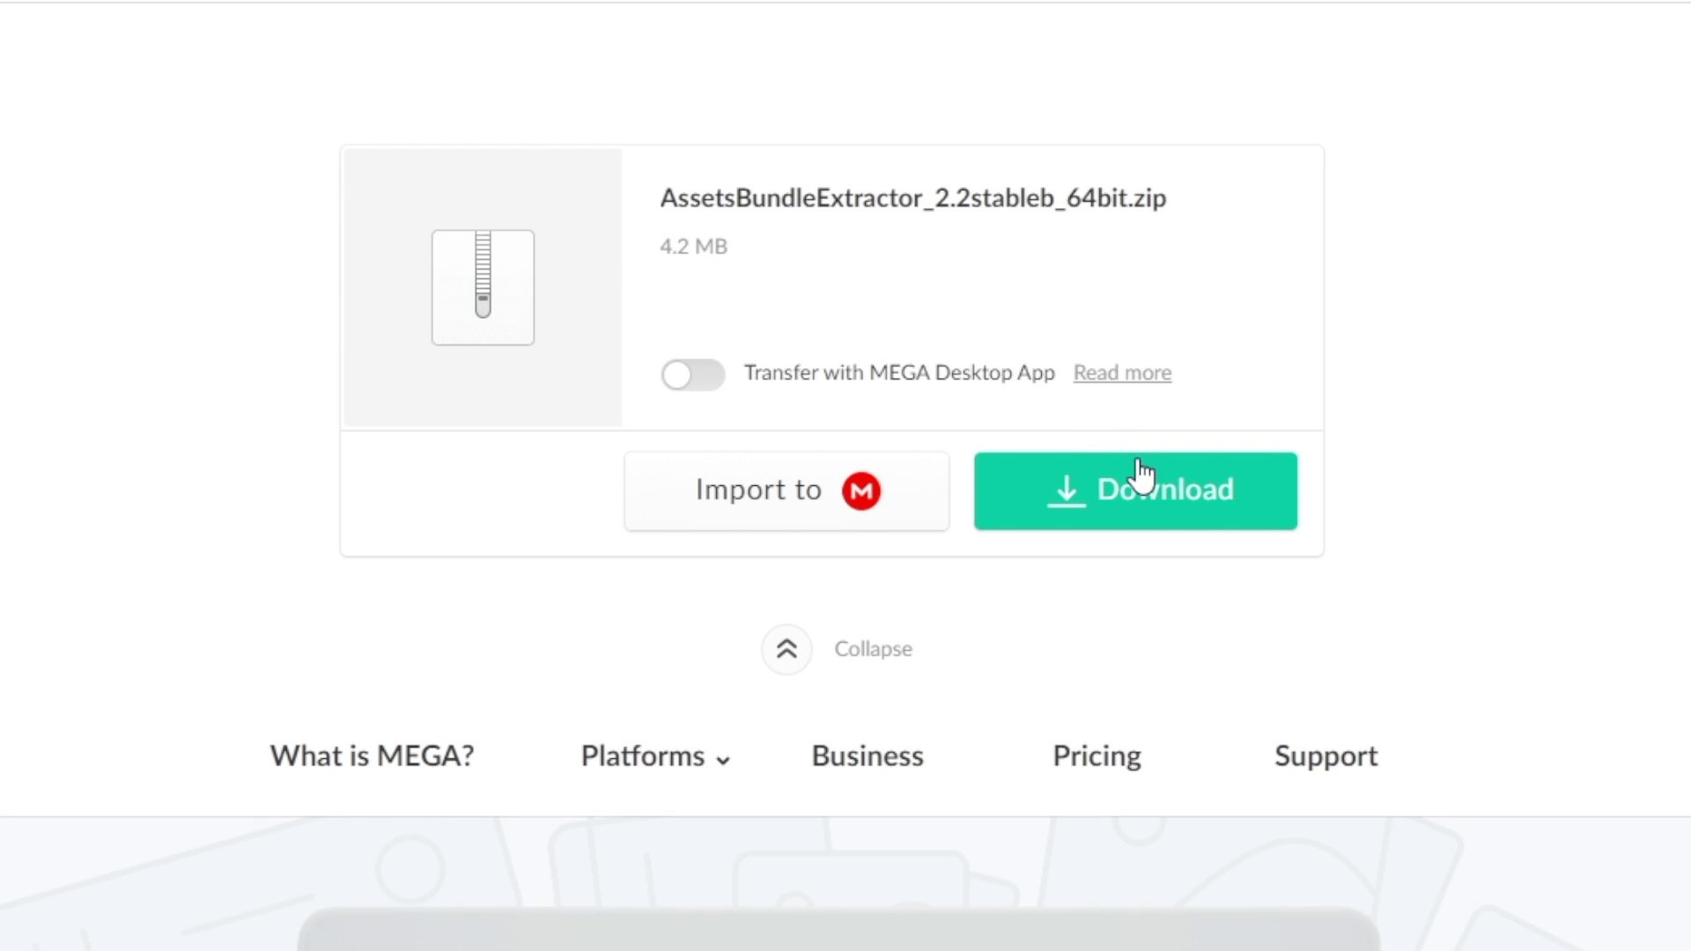
- Download AssetsBundleExtractor_2.2stableb_64bit.zip (4.2 MB) from the MEGA file page
left_click(1148, 501)
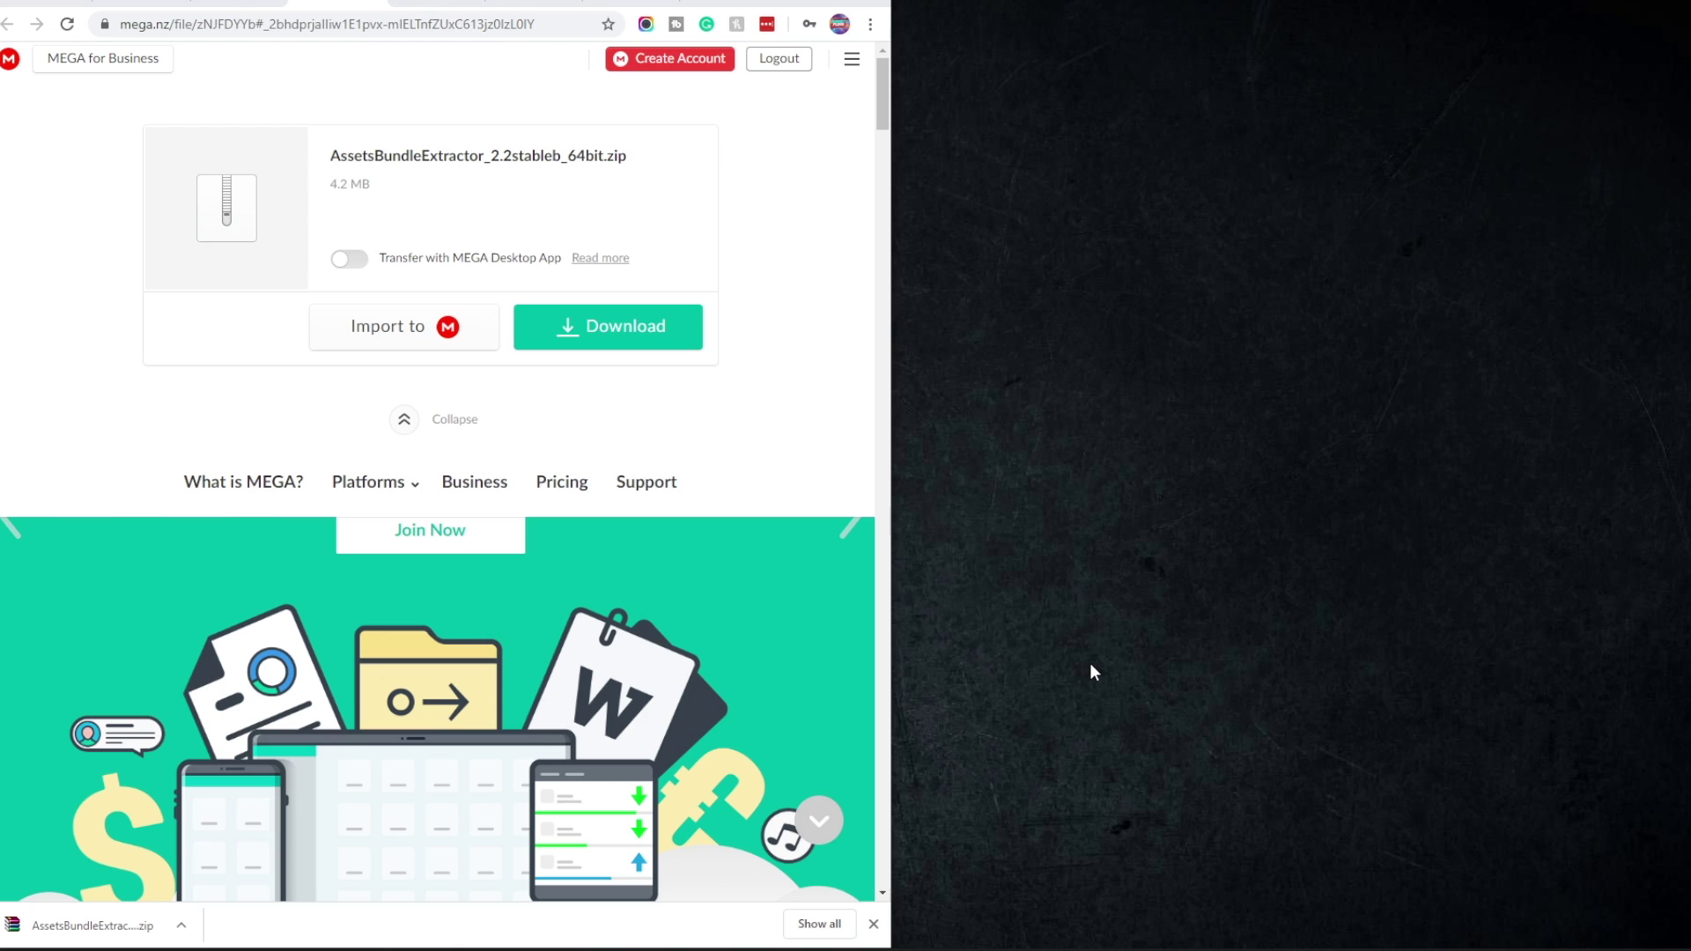
- Create an ABE folder on the desktop and drag the downloaded UABE zip into it
right_click(1149, 468)
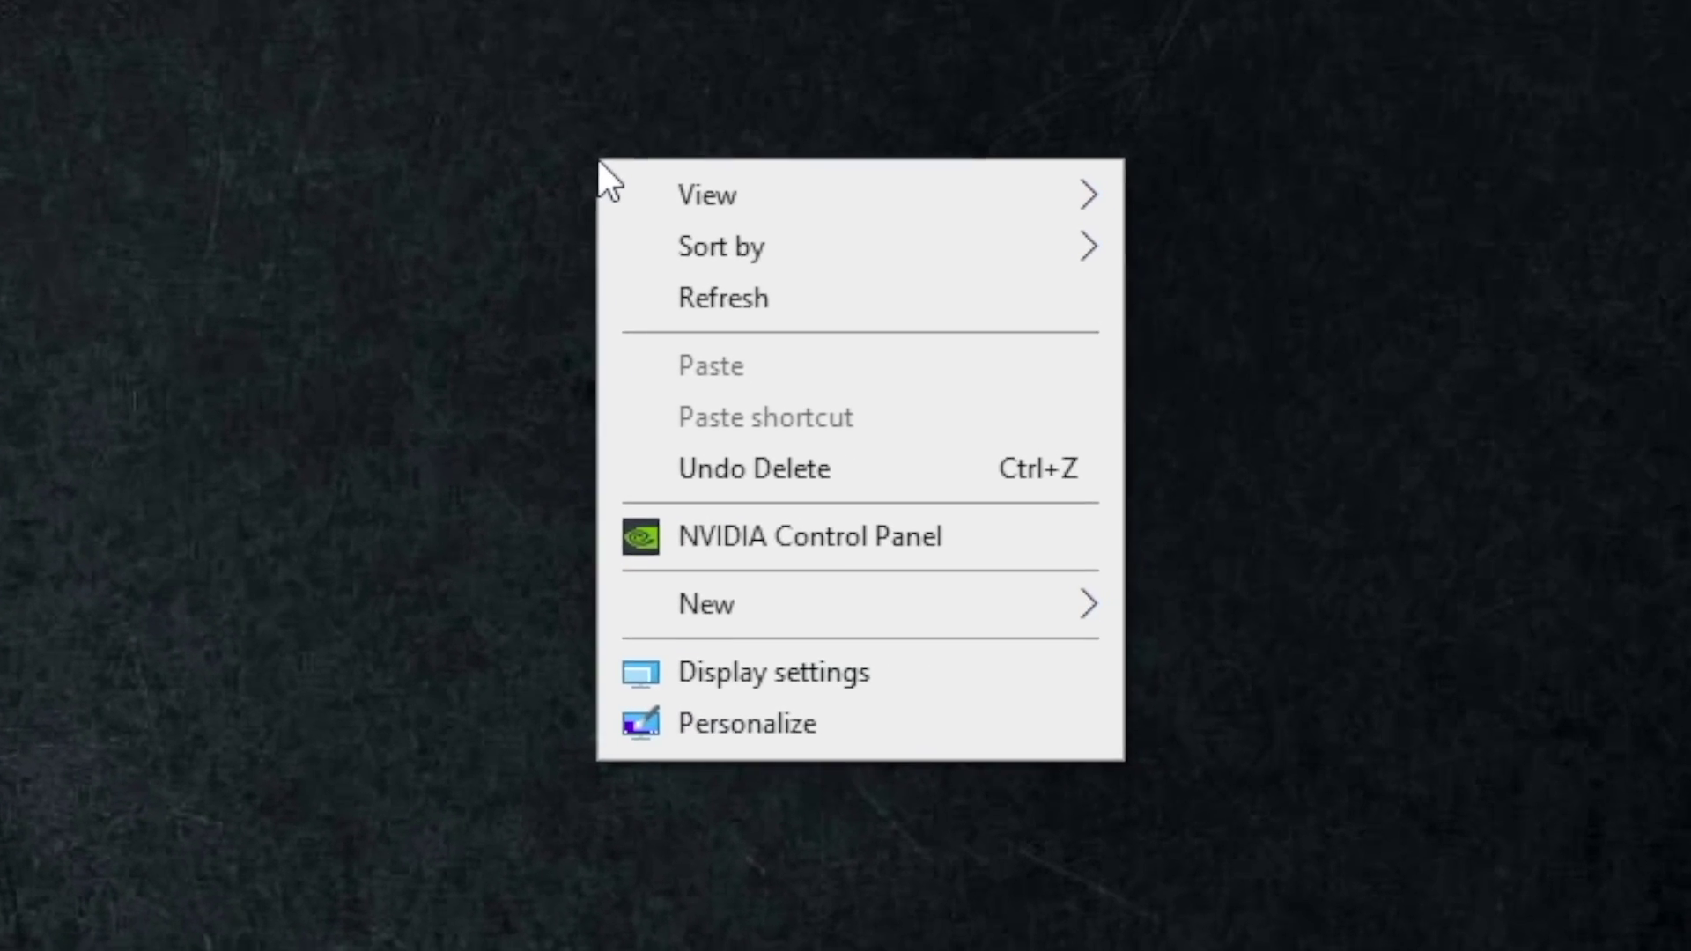
mouse_move(916, 616)
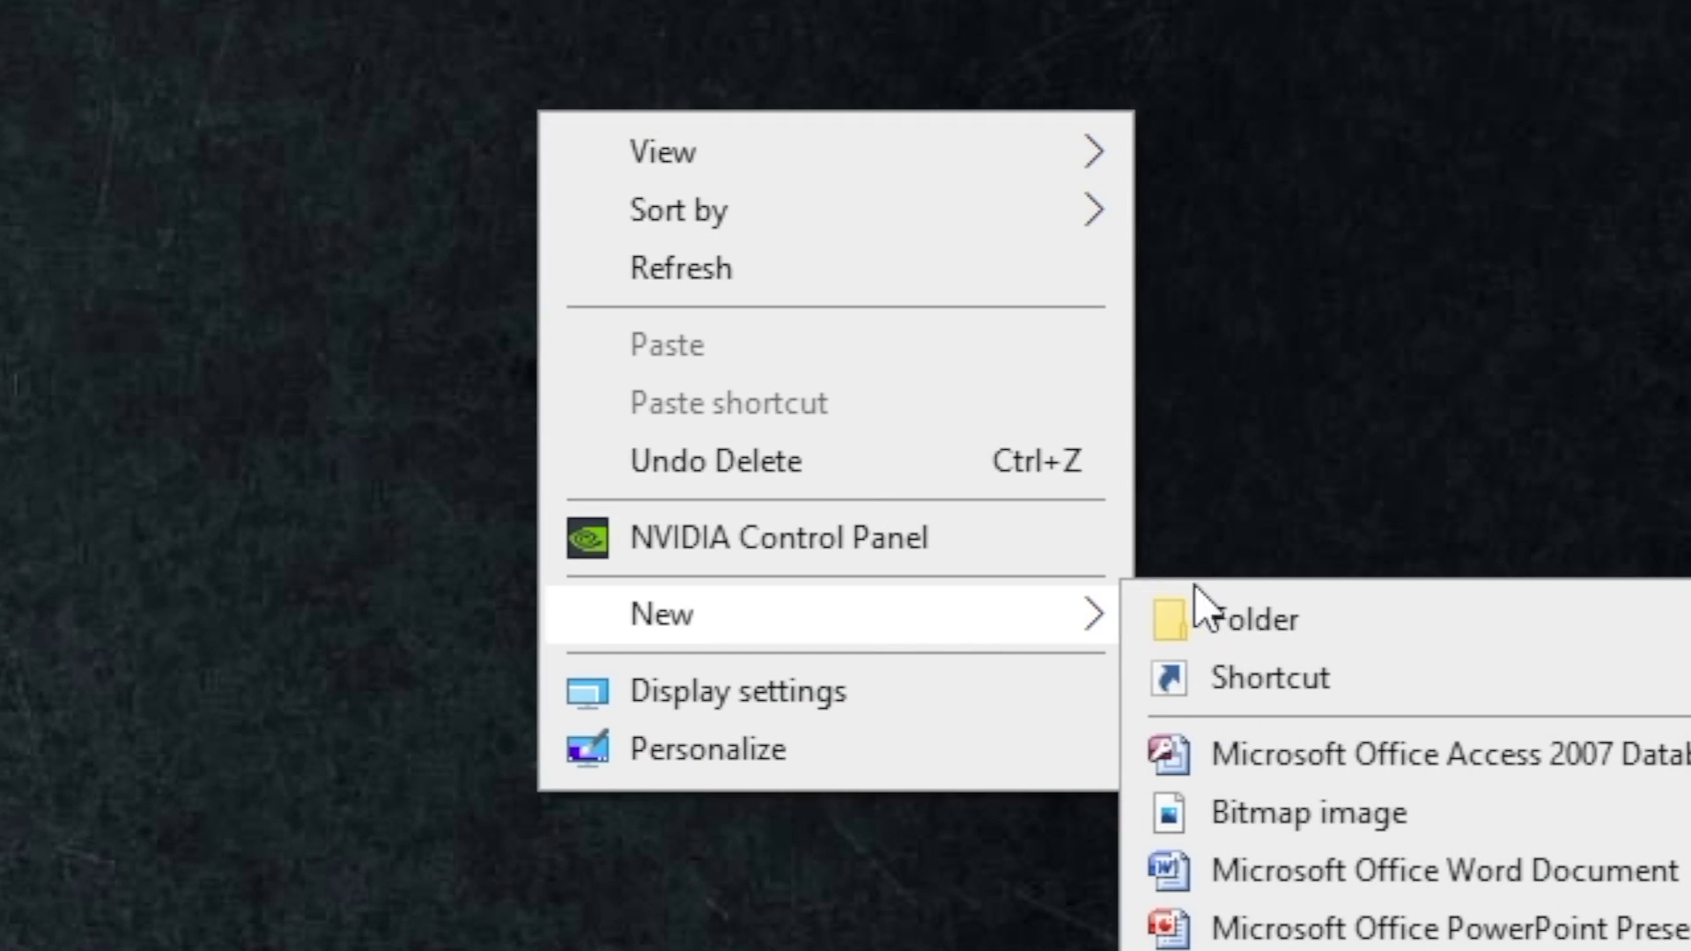
left_click(1230, 626)
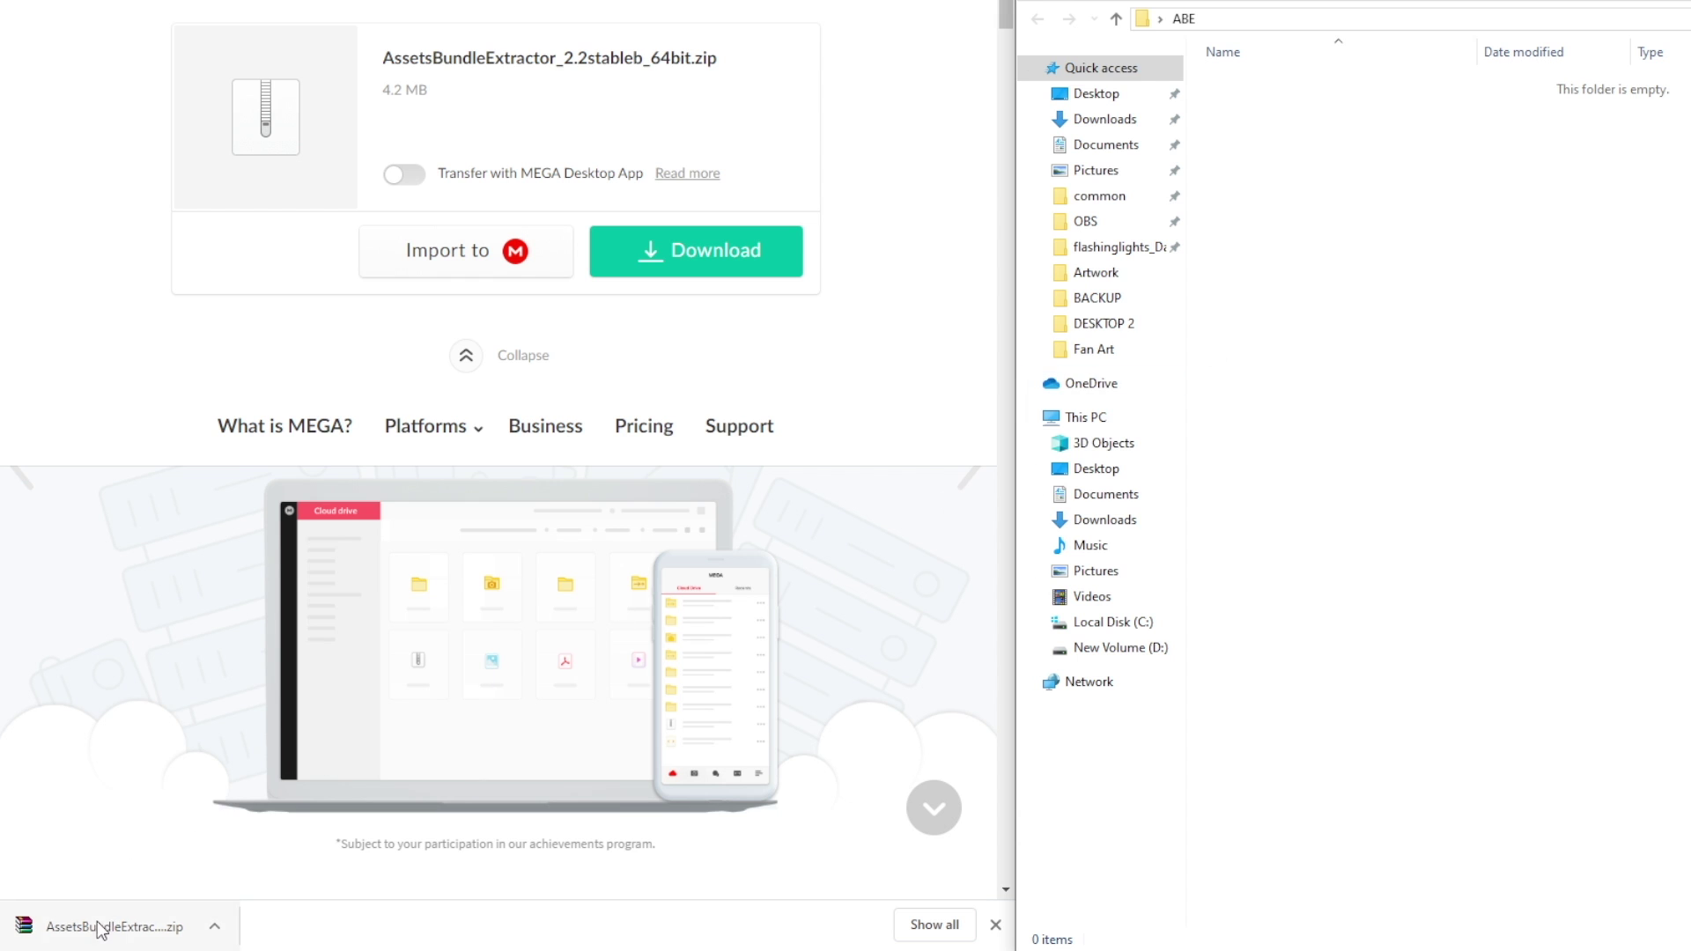
left_click_drag(99, 929, 1489, 238)
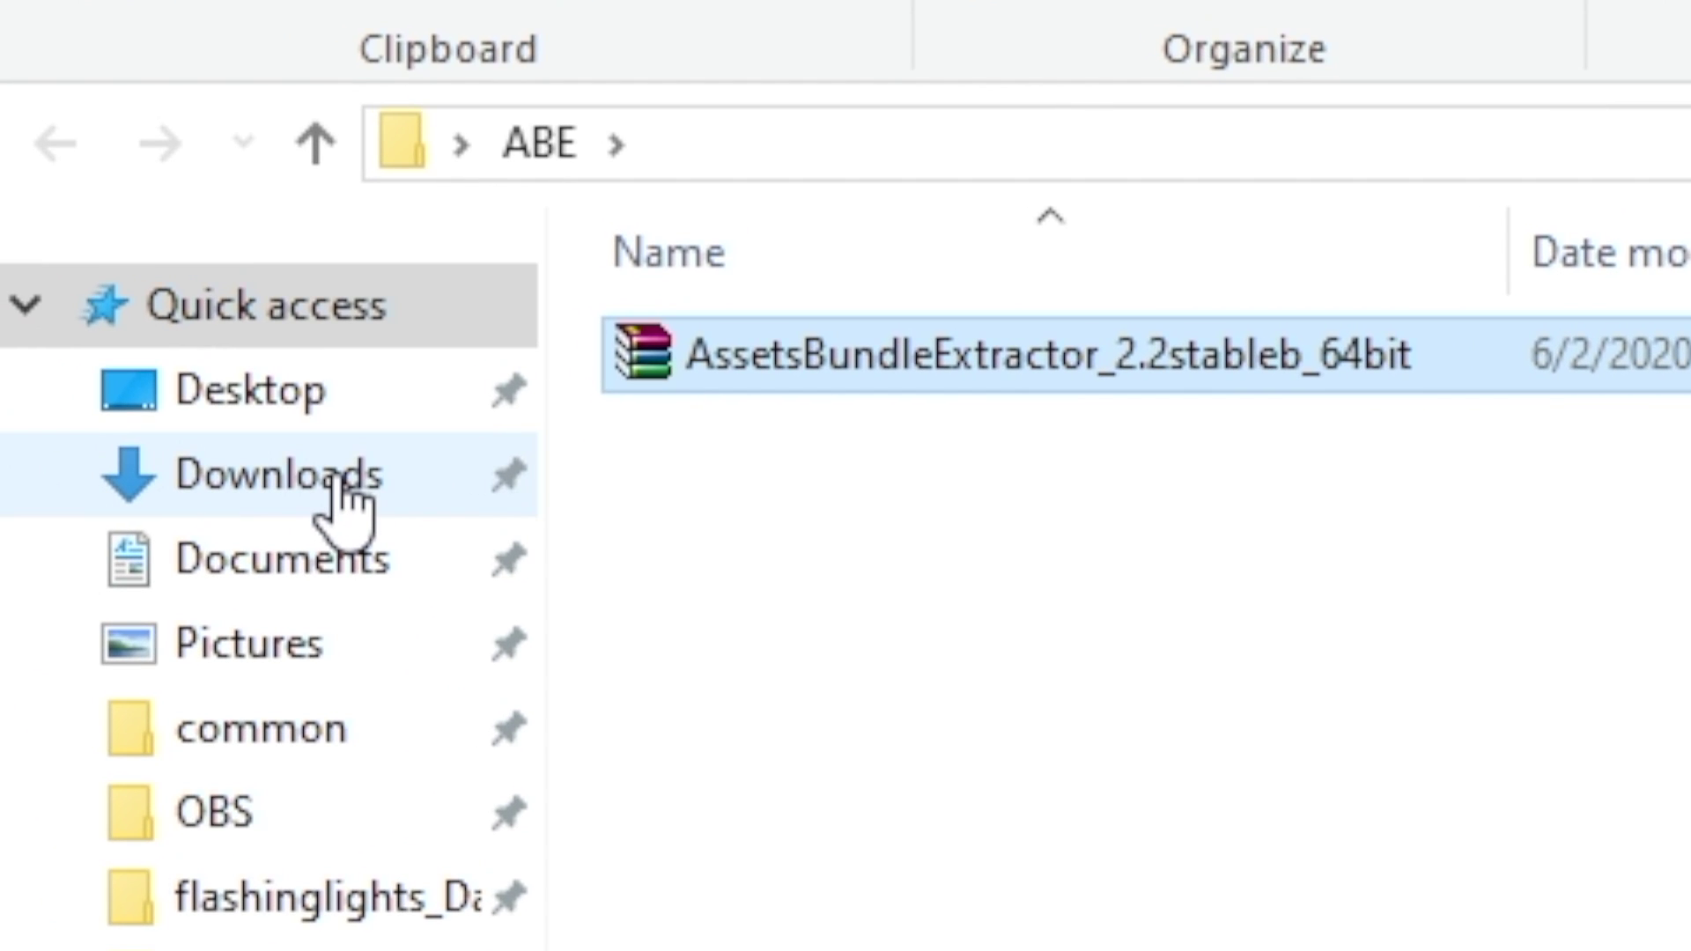
left_click(1371, 658)
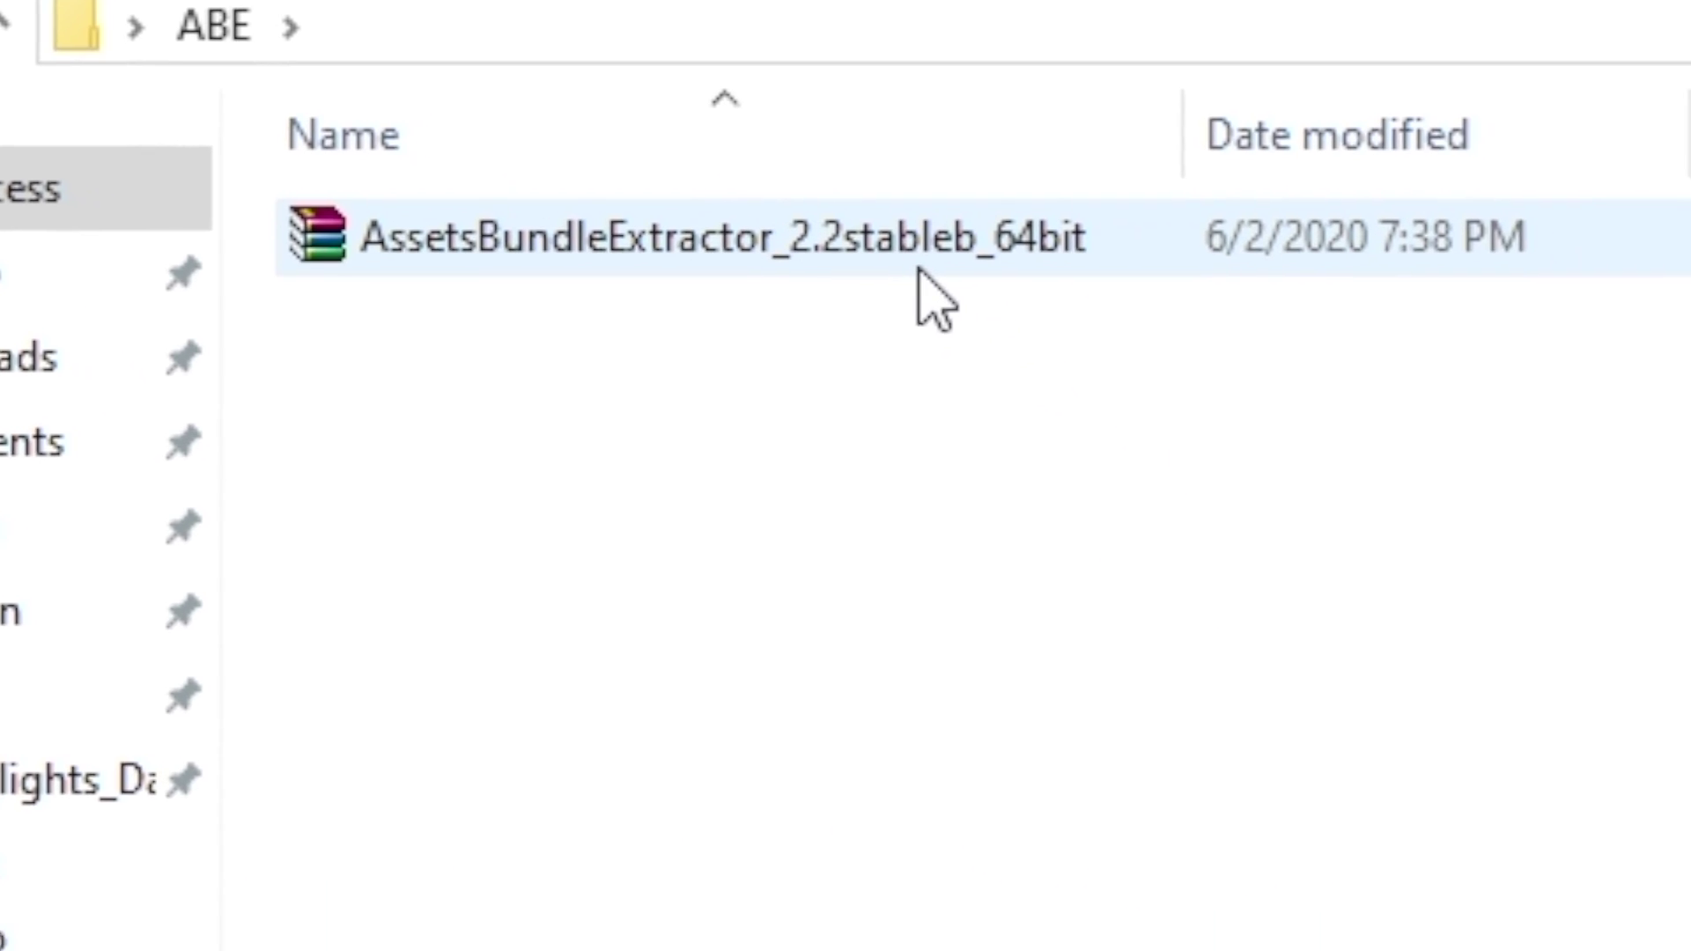
- Extract the zip to AssetsBundleExtractor_2.2stableb_64bit\ and delete the original archive
right_click(754, 191)
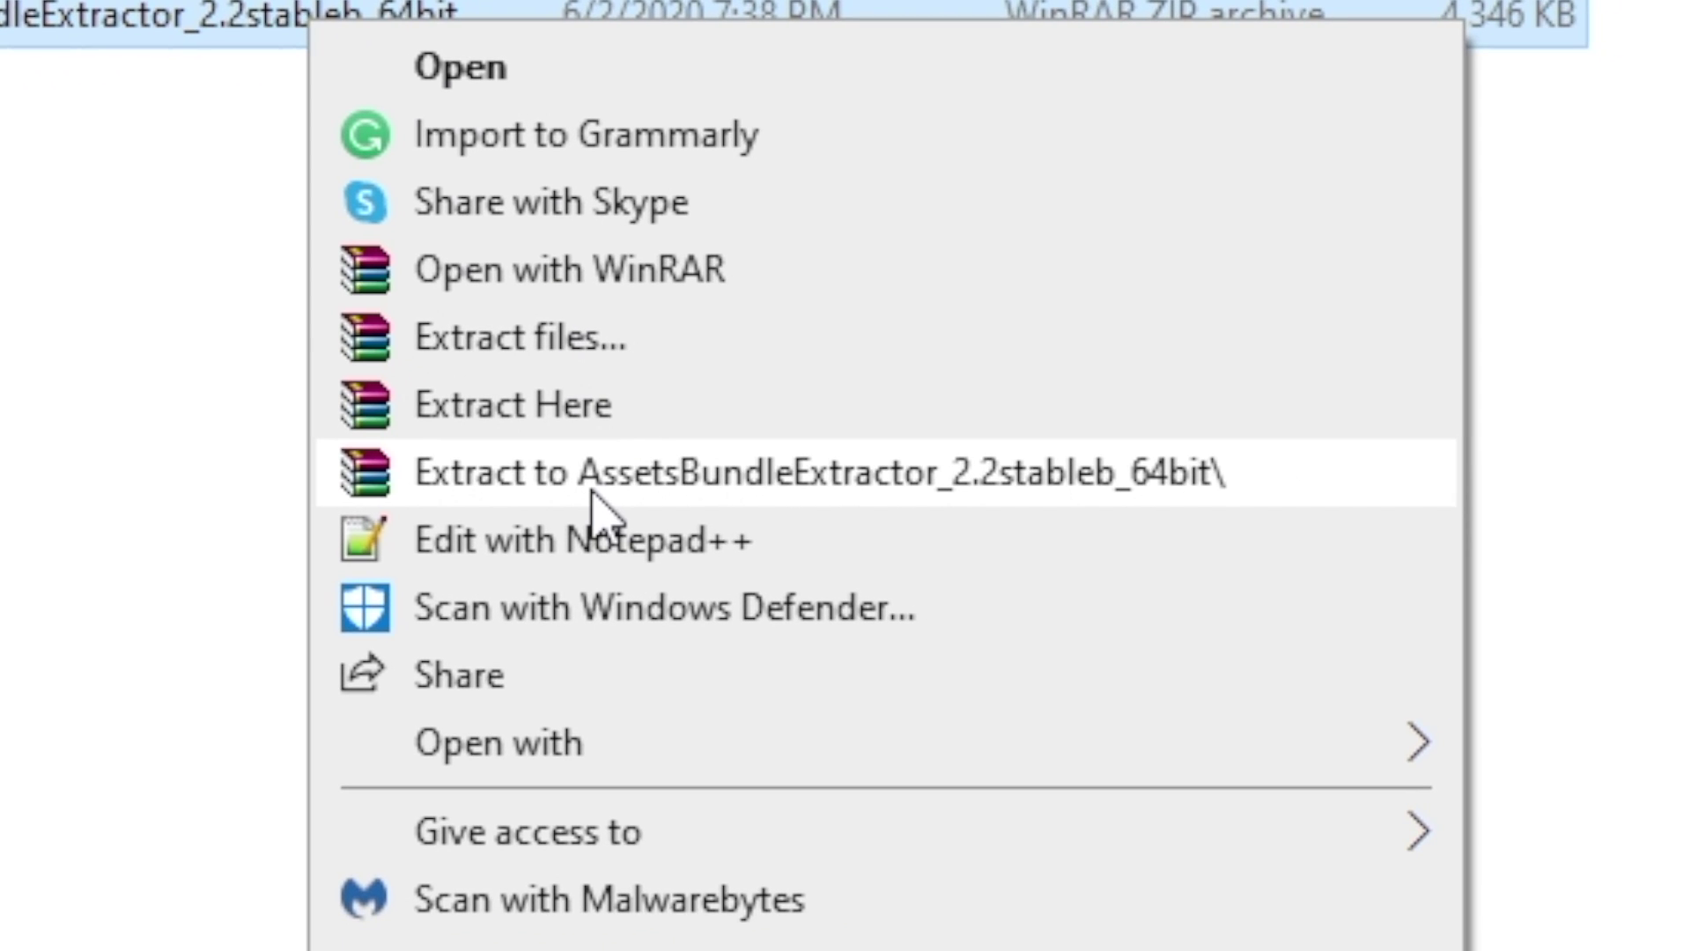
left_click(591, 480)
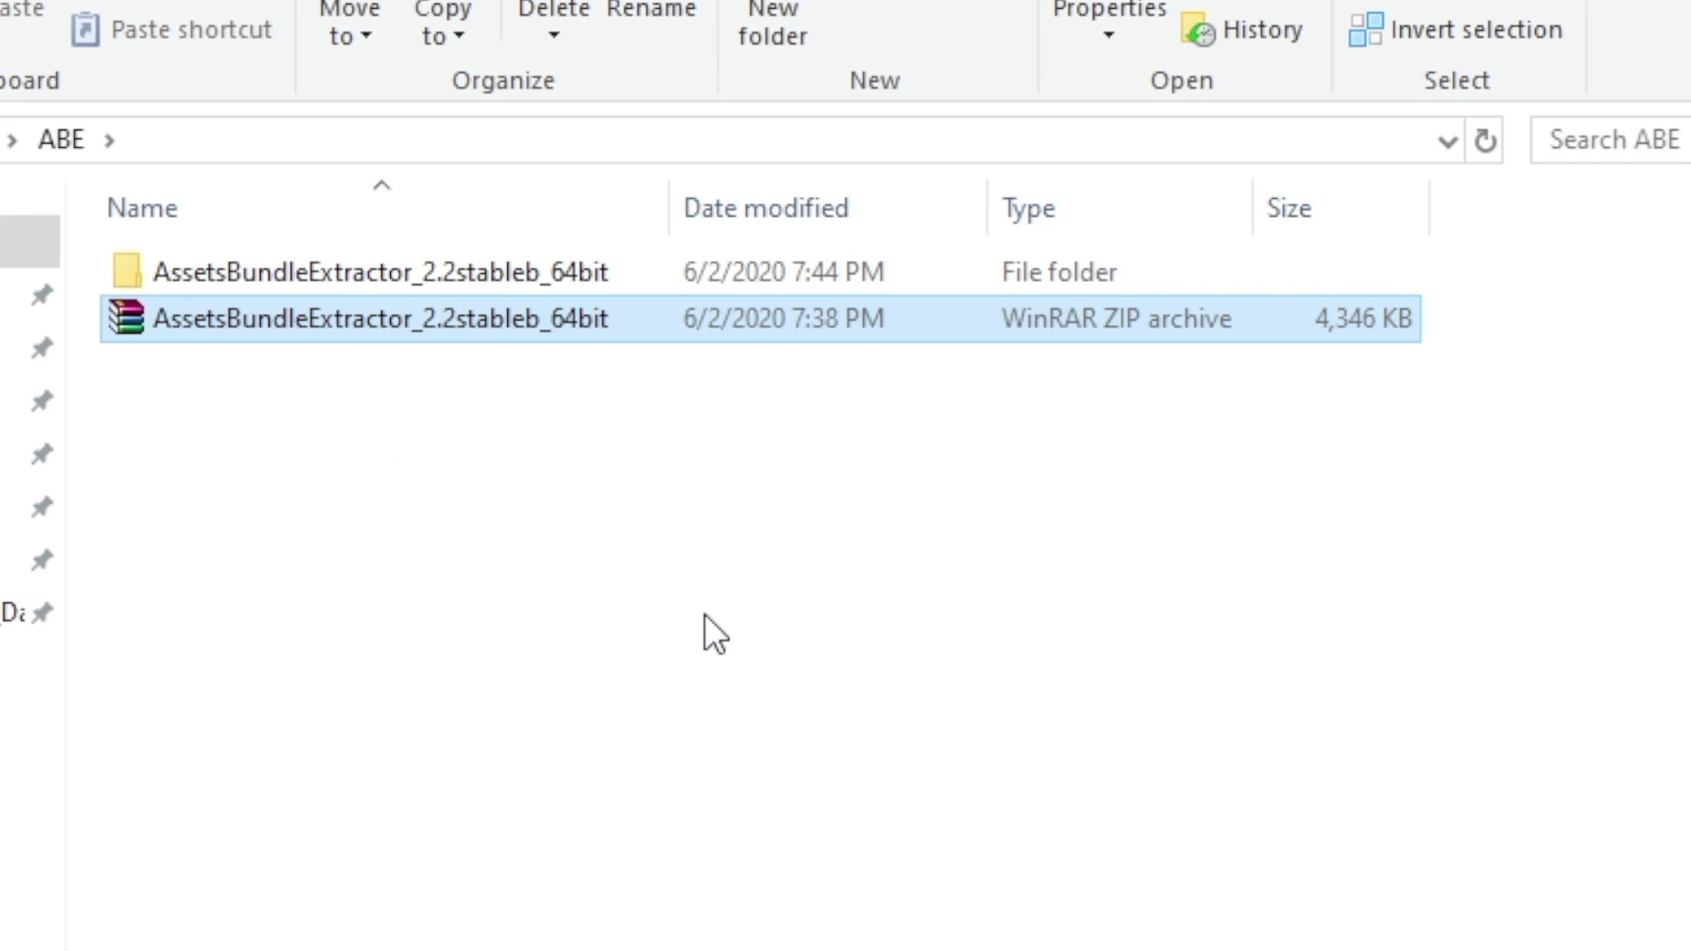
double_click(569, 284)
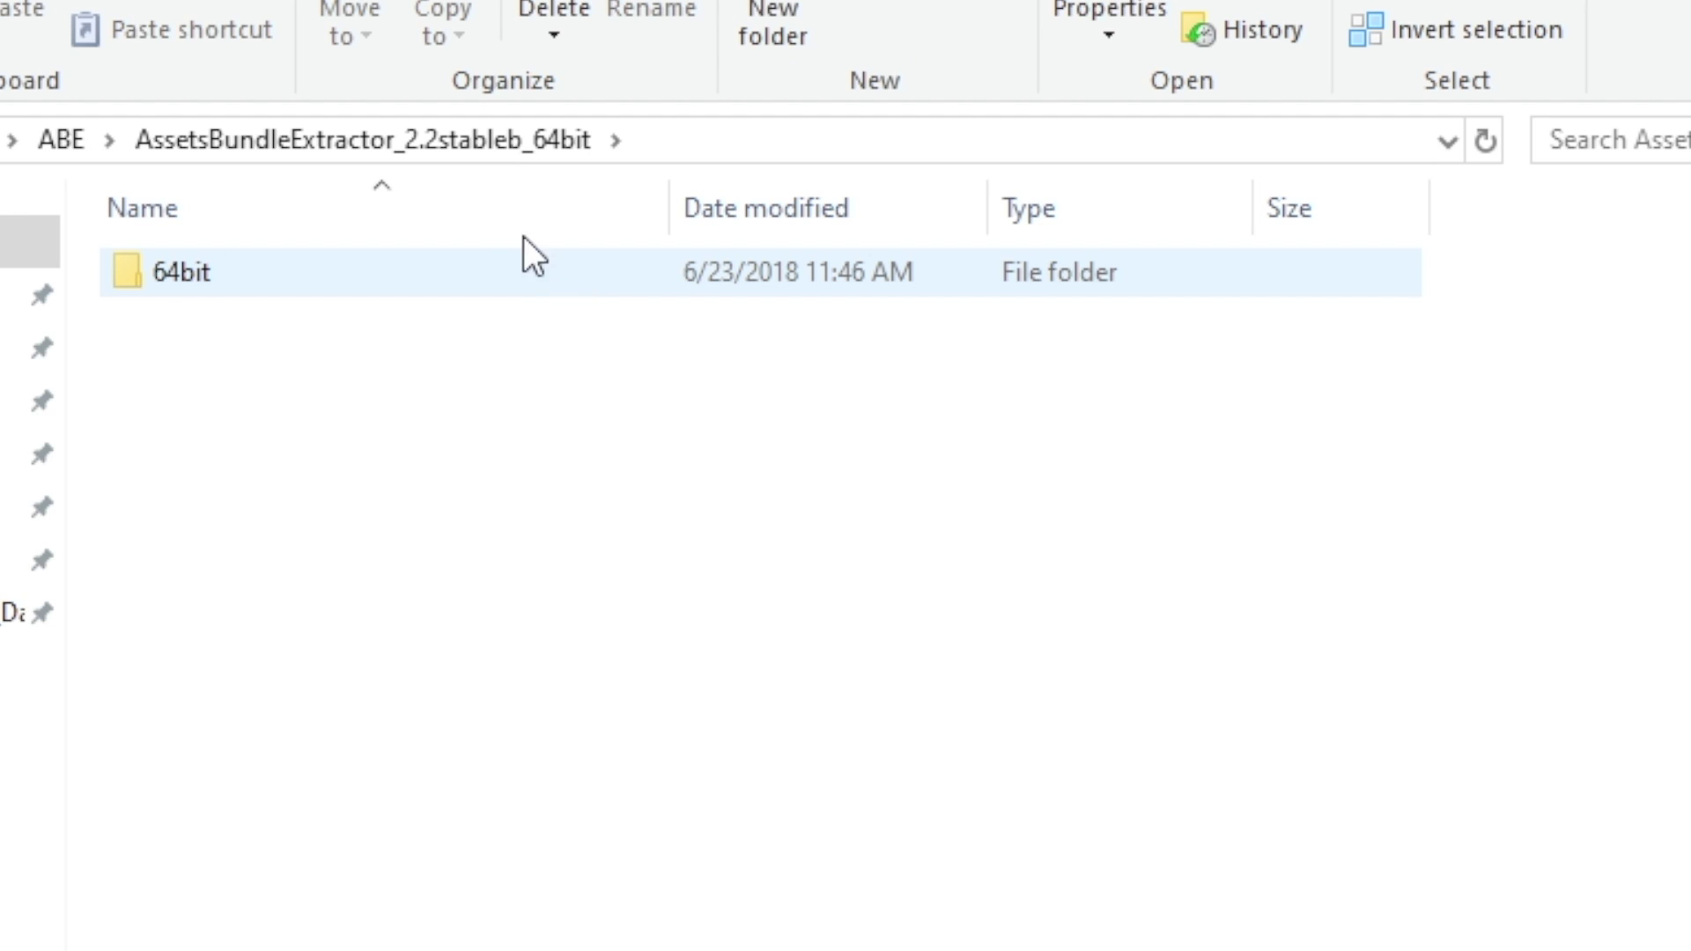
left_click(53, 141)
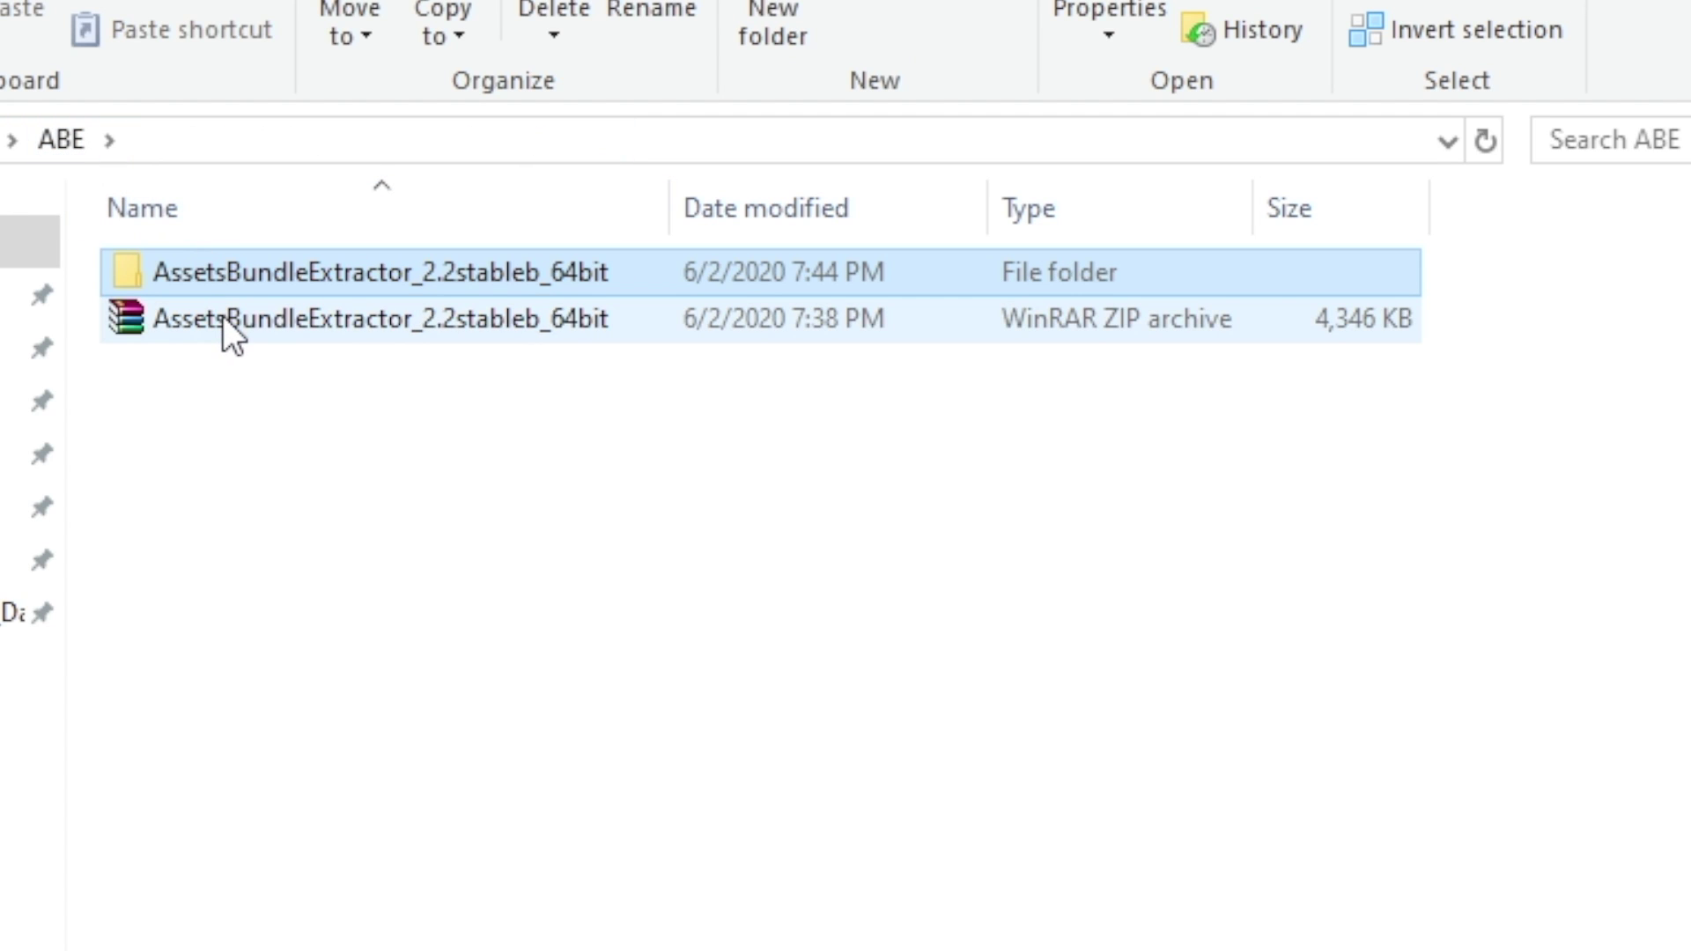
left_click(224, 317)
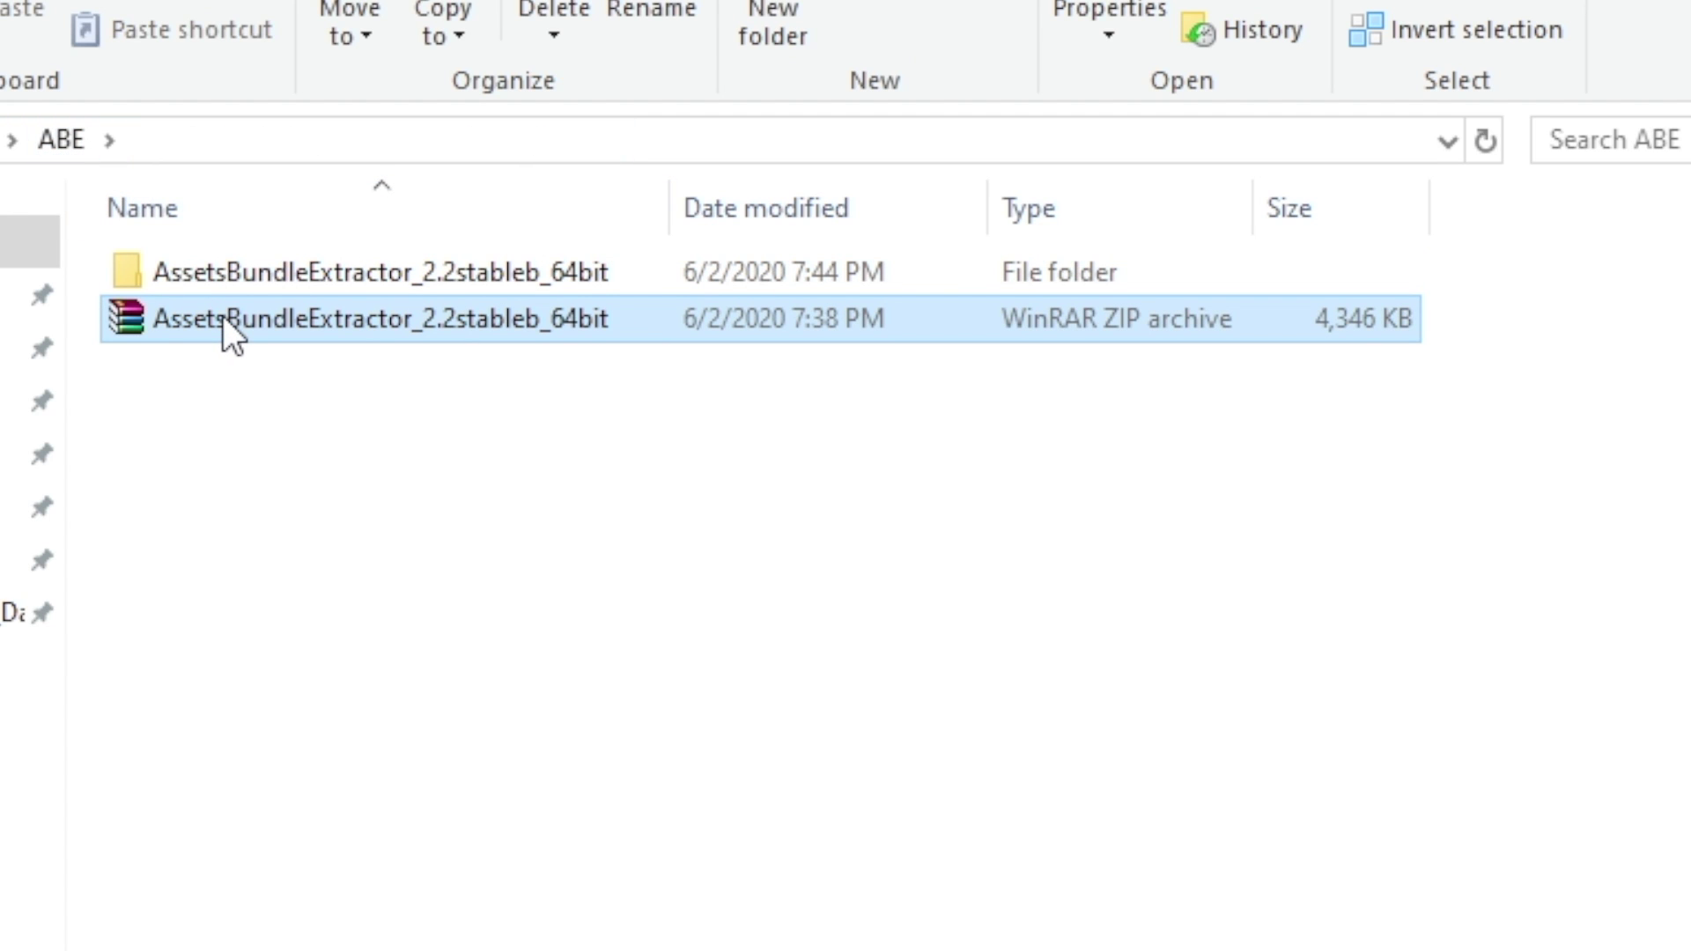
right_click(223, 315)
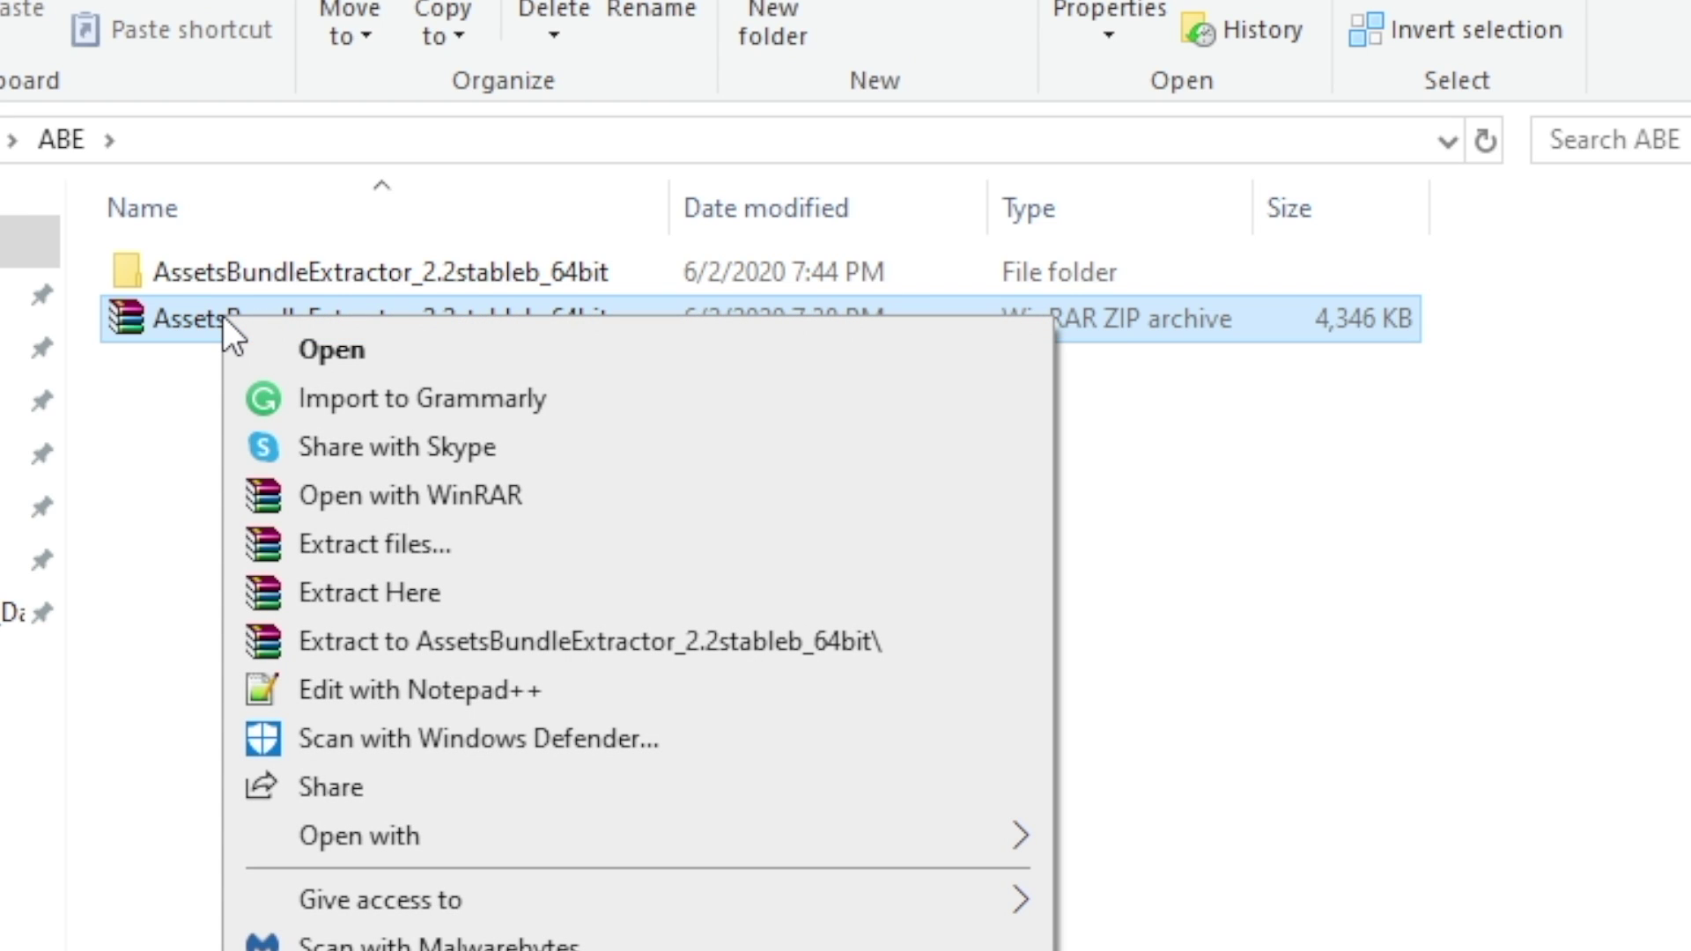
key("Delete")
- Open the extracted folder's 64bit subfolder and select the AssetBundleExtractor application
double_click(432, 284)
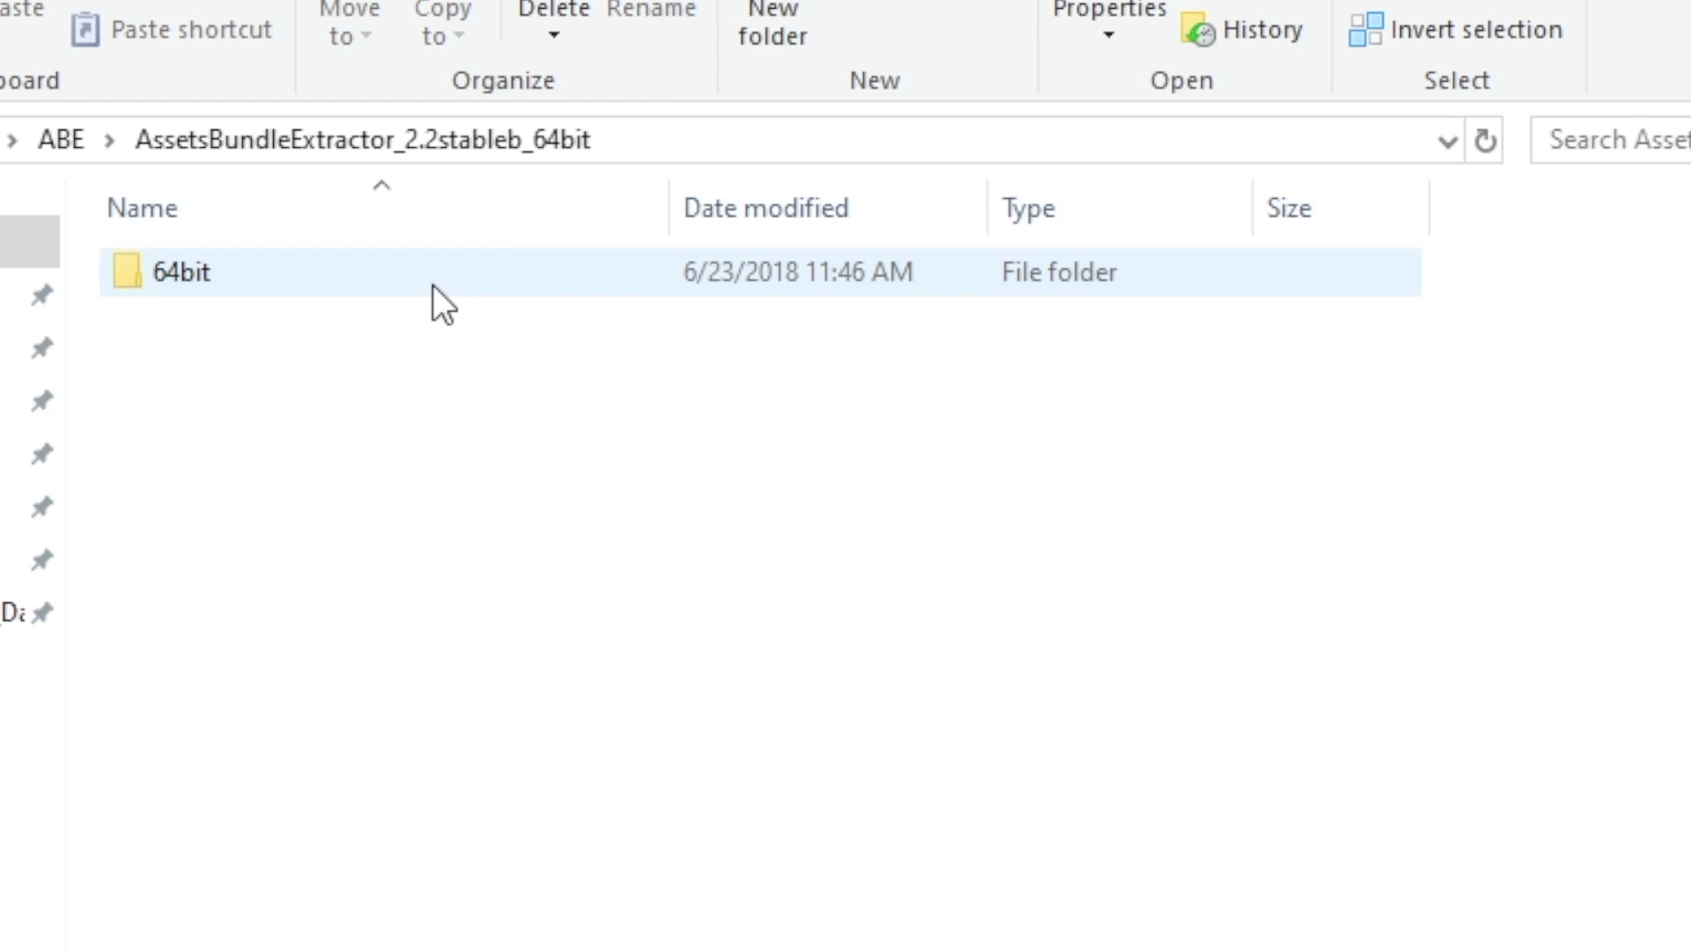
double_click(387, 282)
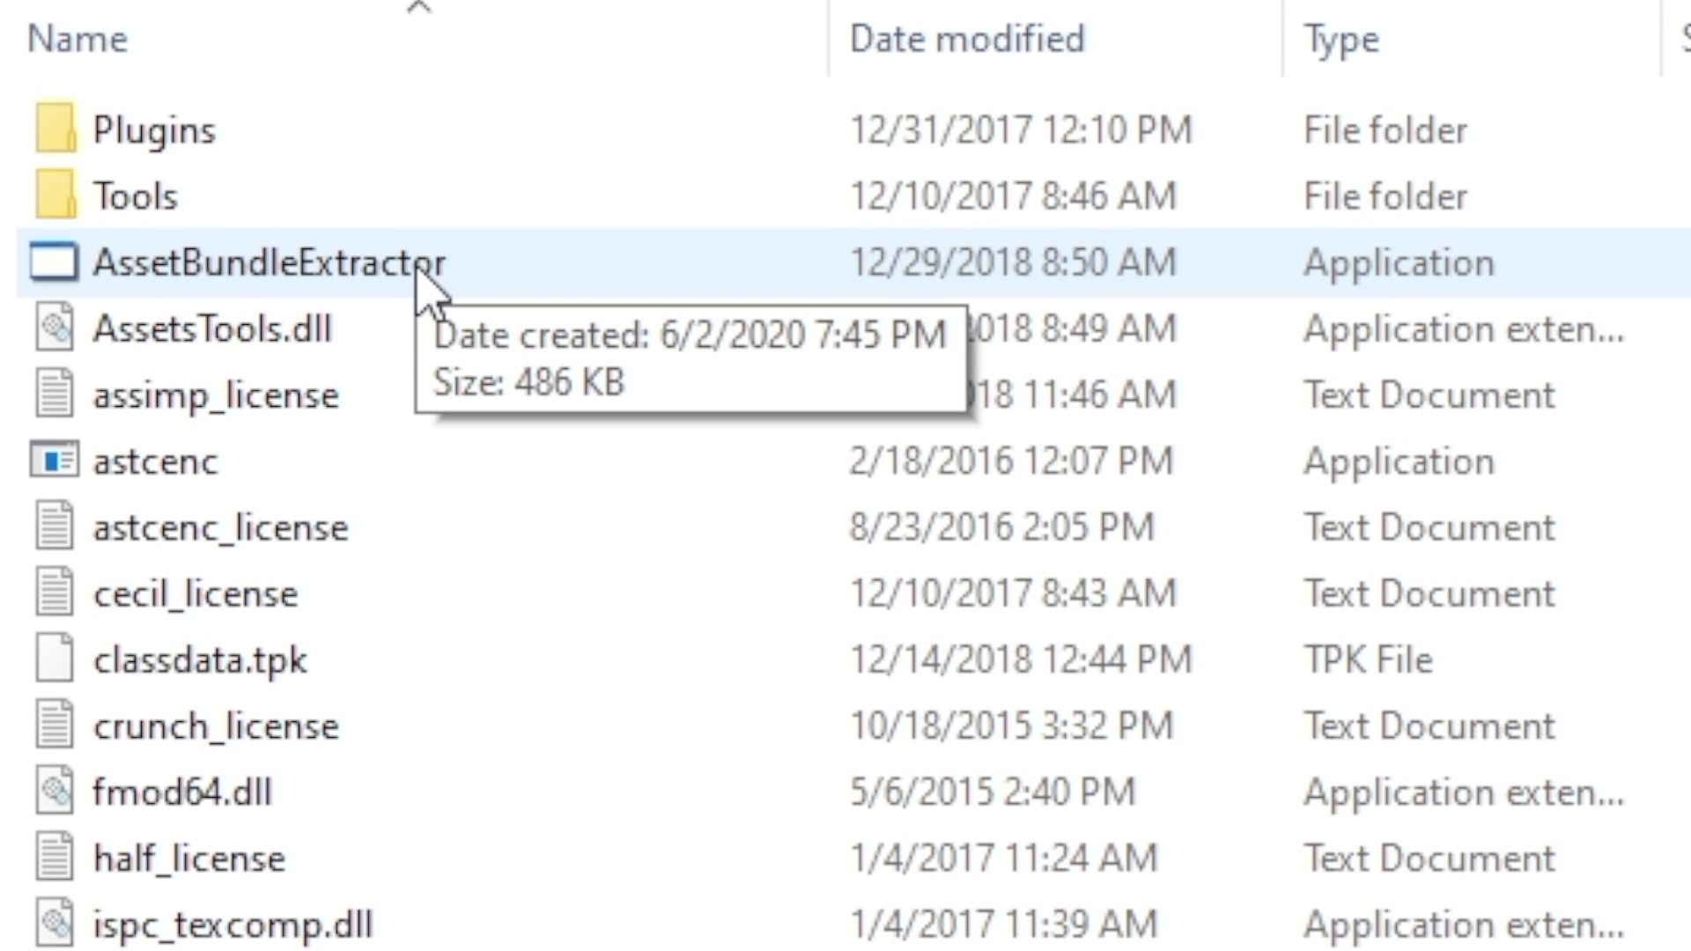
left_click(421, 284)
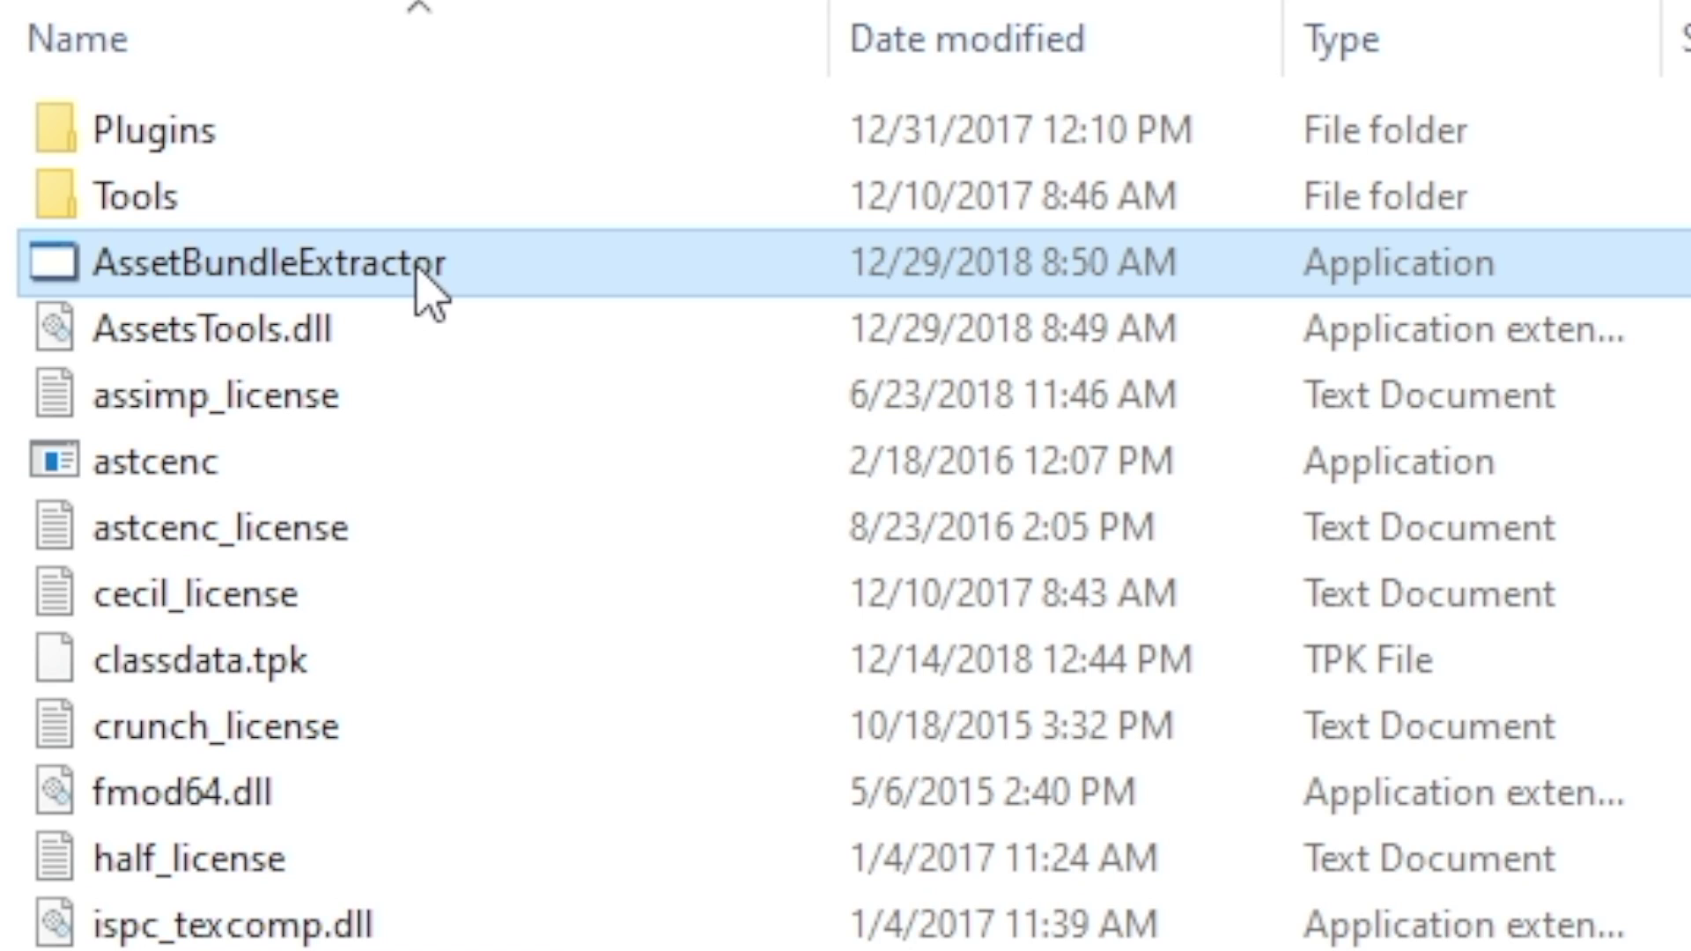
mouse_move(476, 269)
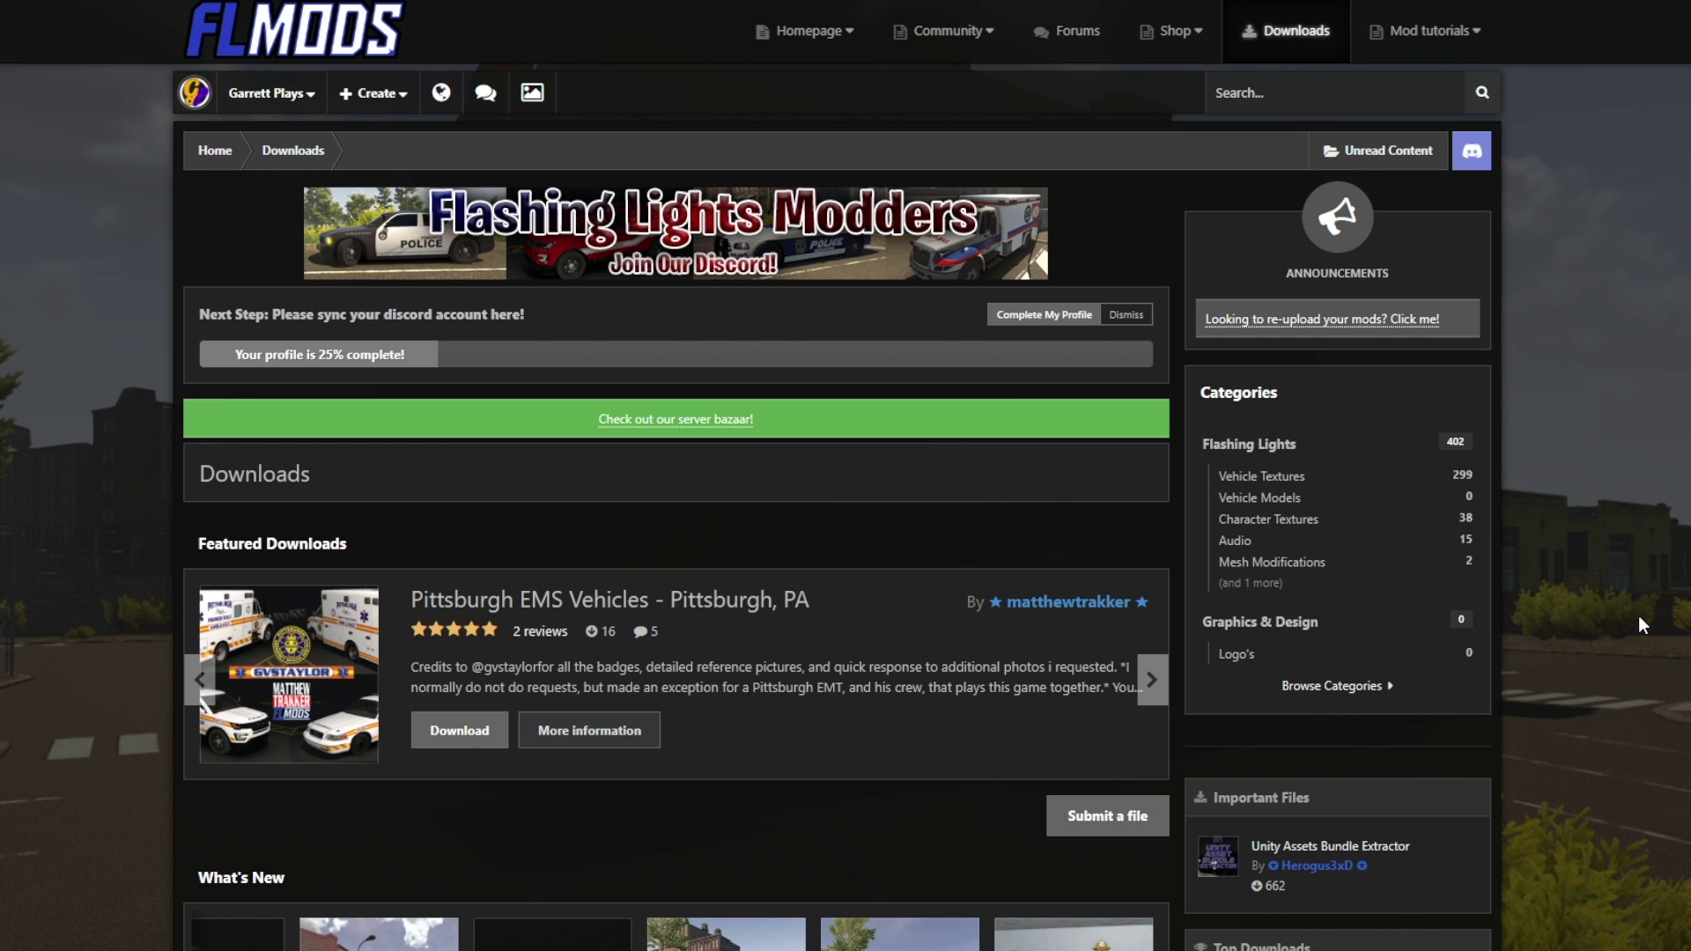
- Scroll through the Flashing Lights file categories on FLMods Downloads, then back to the top
scroll(1638, 616, "down", 3)
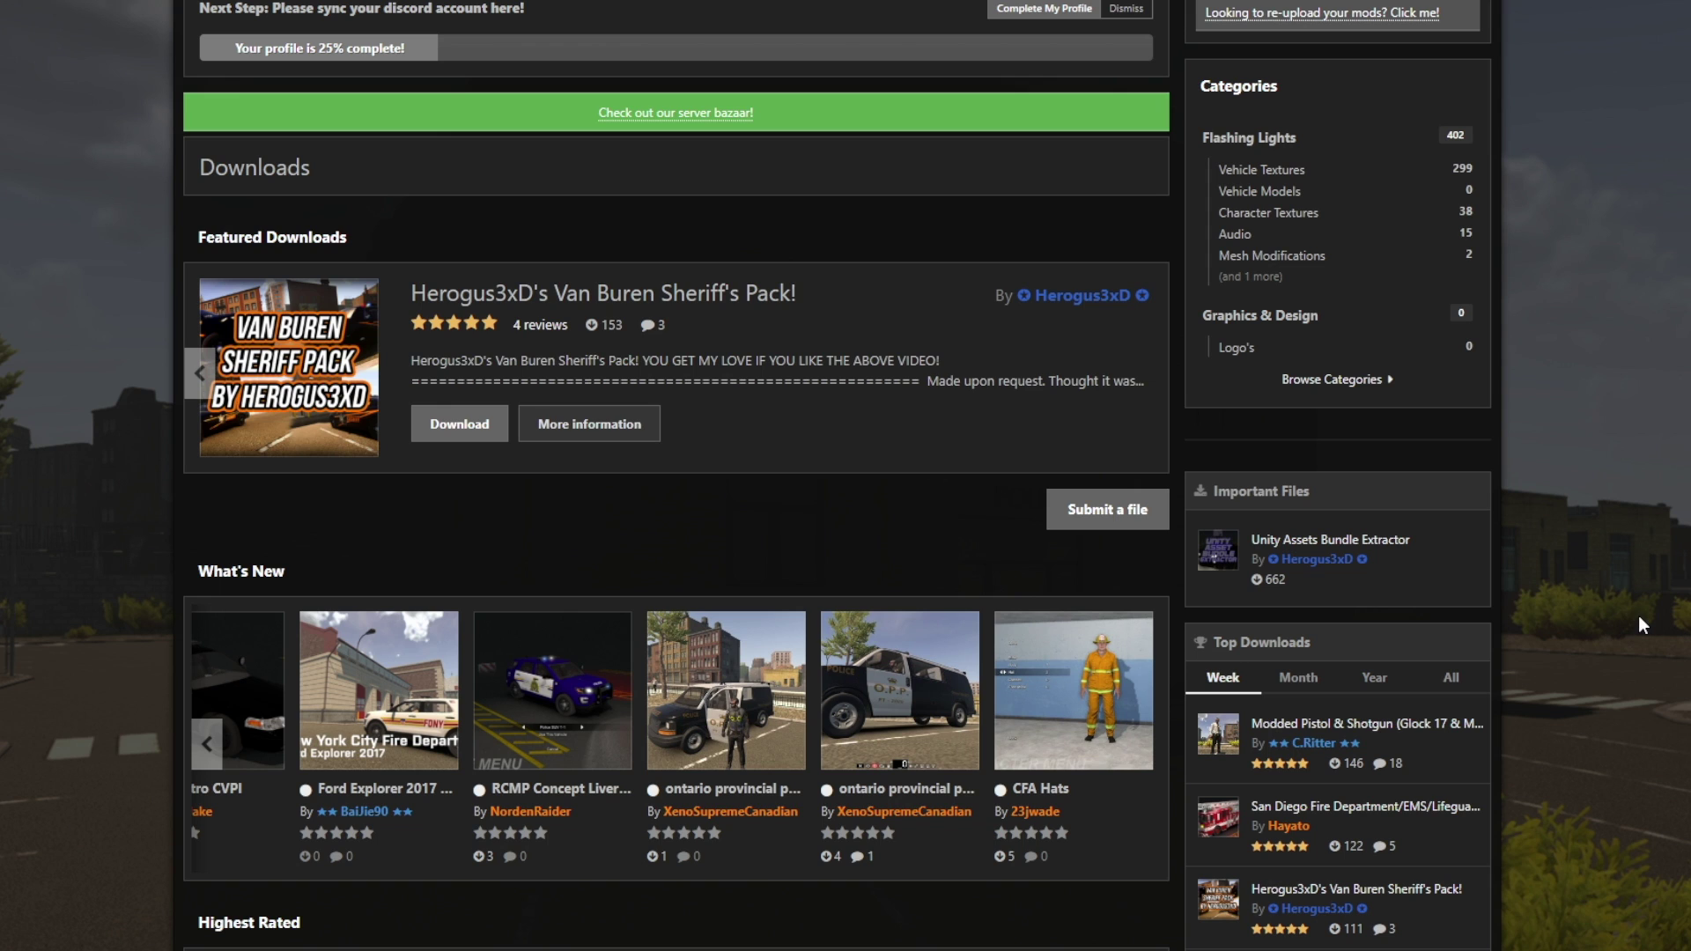
scroll(895, 408, "down", 5)
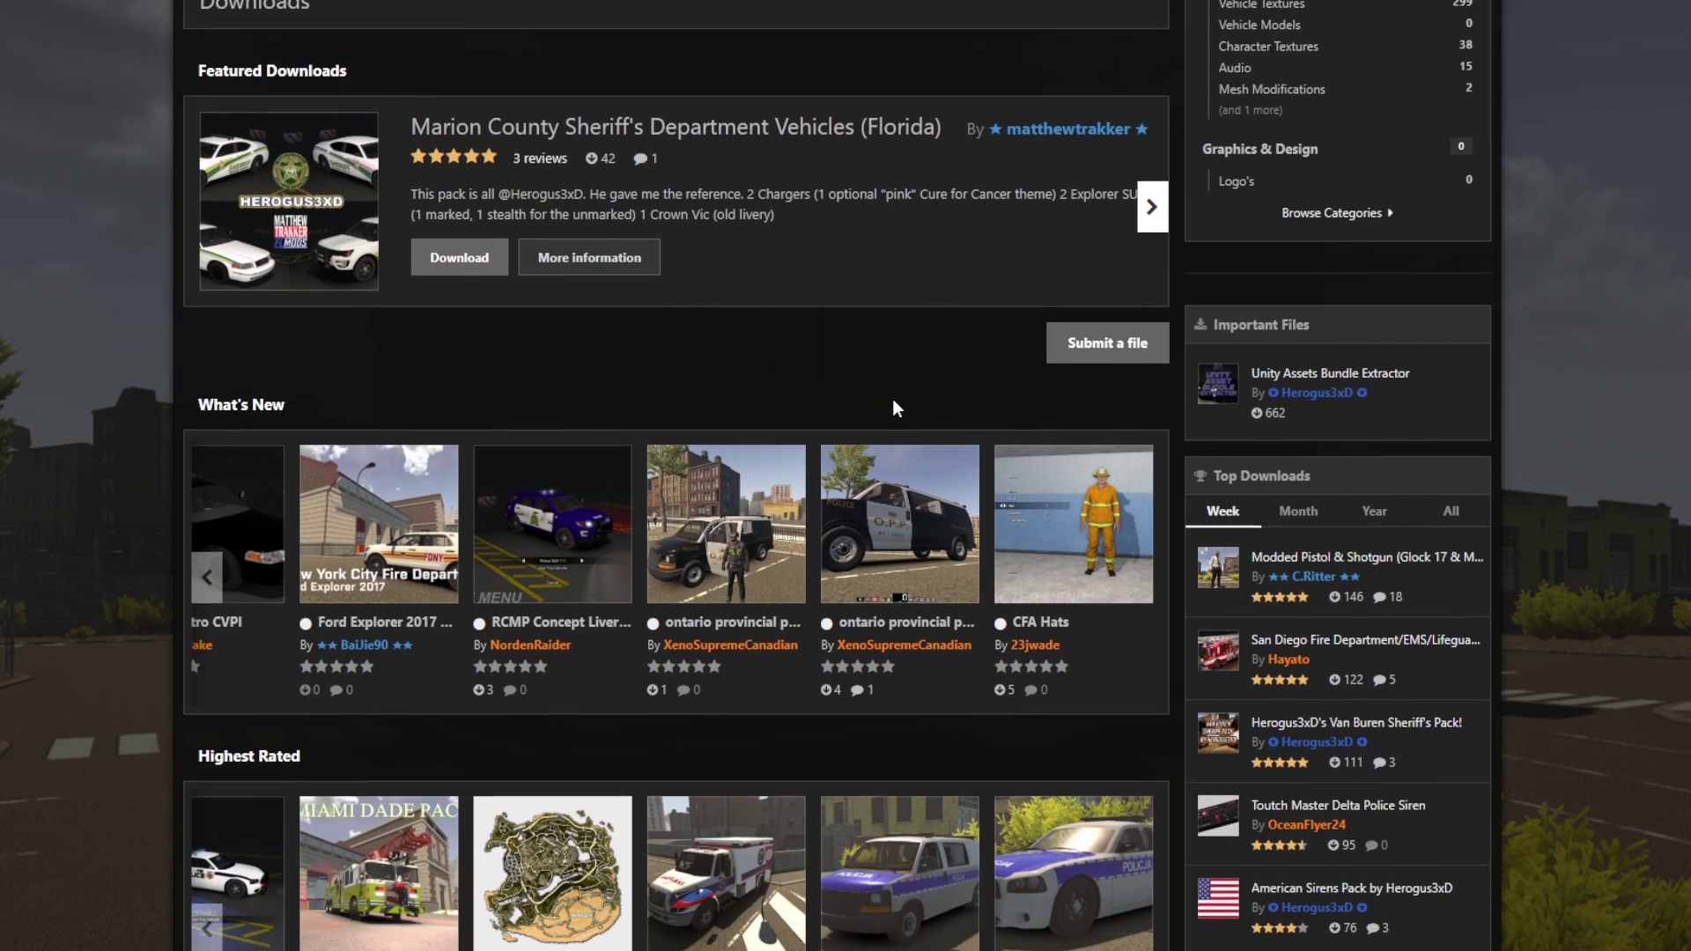
scroll(394, 464, "down", 2)
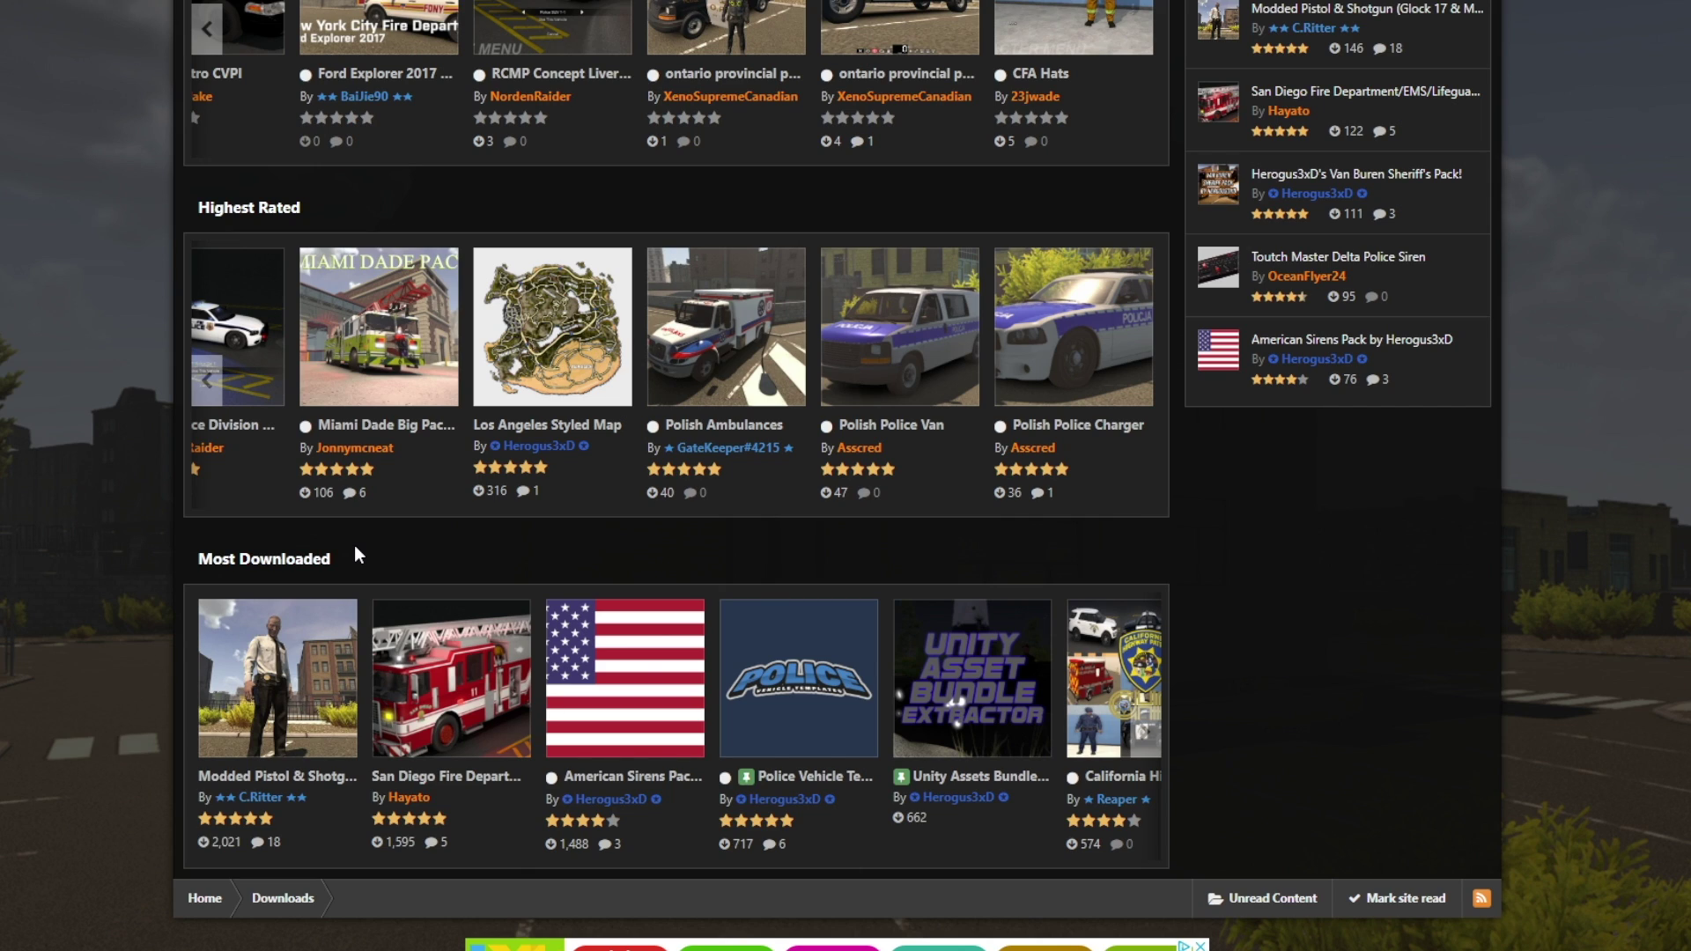
scroll(354, 546, "up", 10)
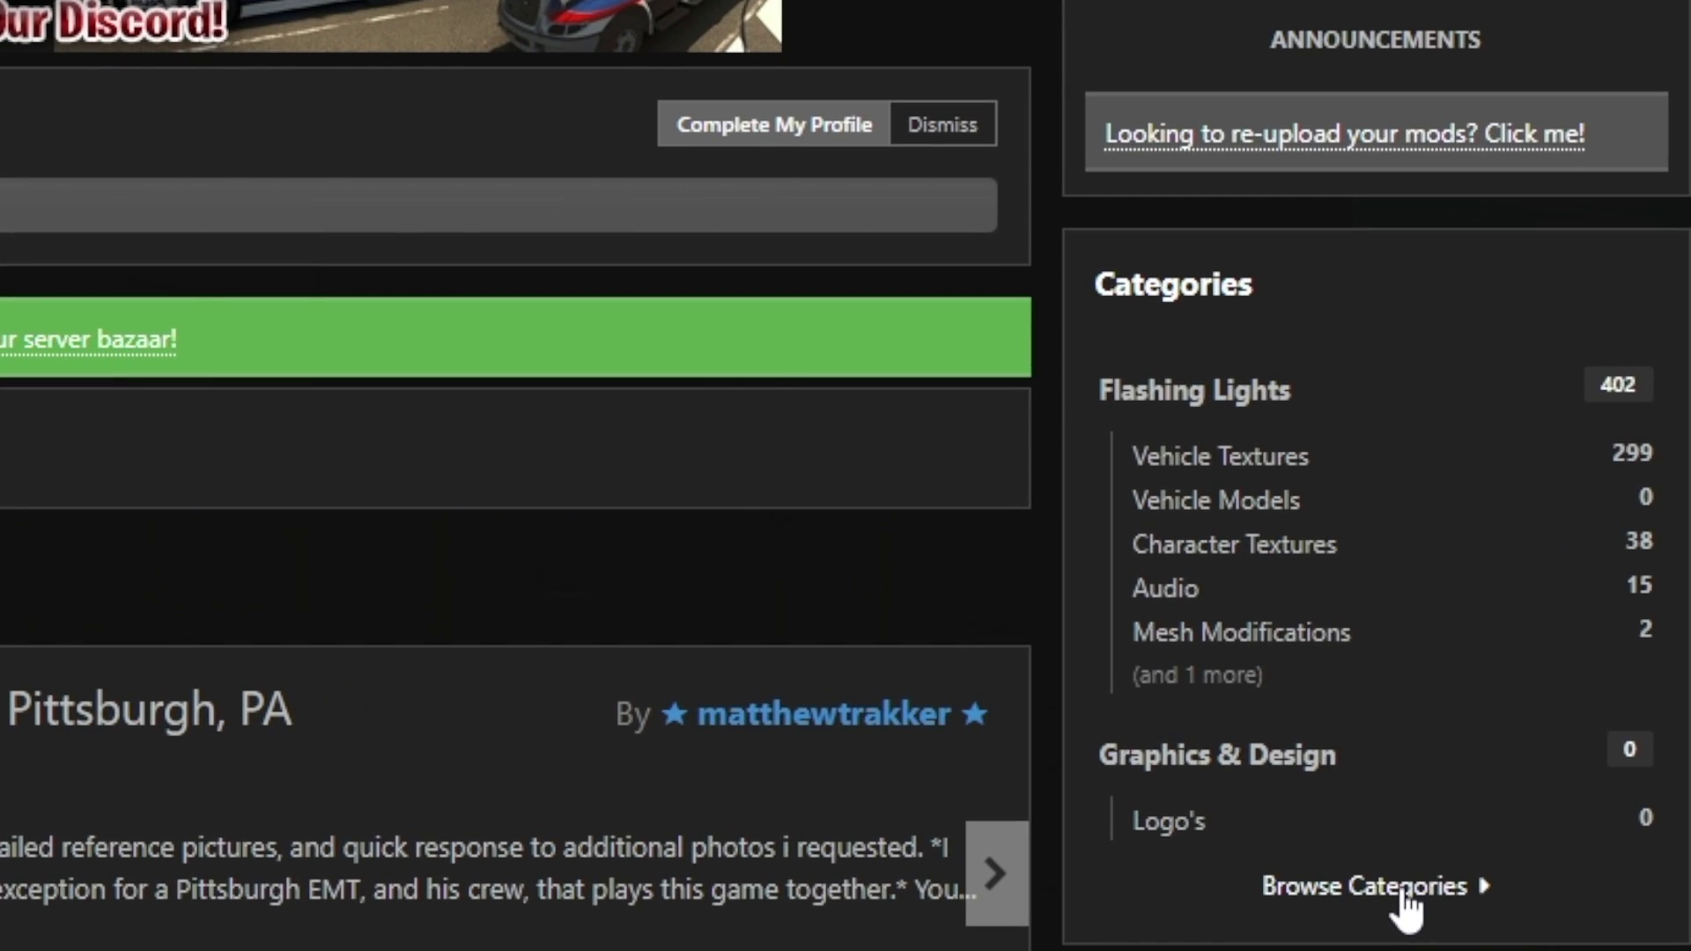
- Show all download categories and open the Vehicle Textures category
left_click(1405, 889)
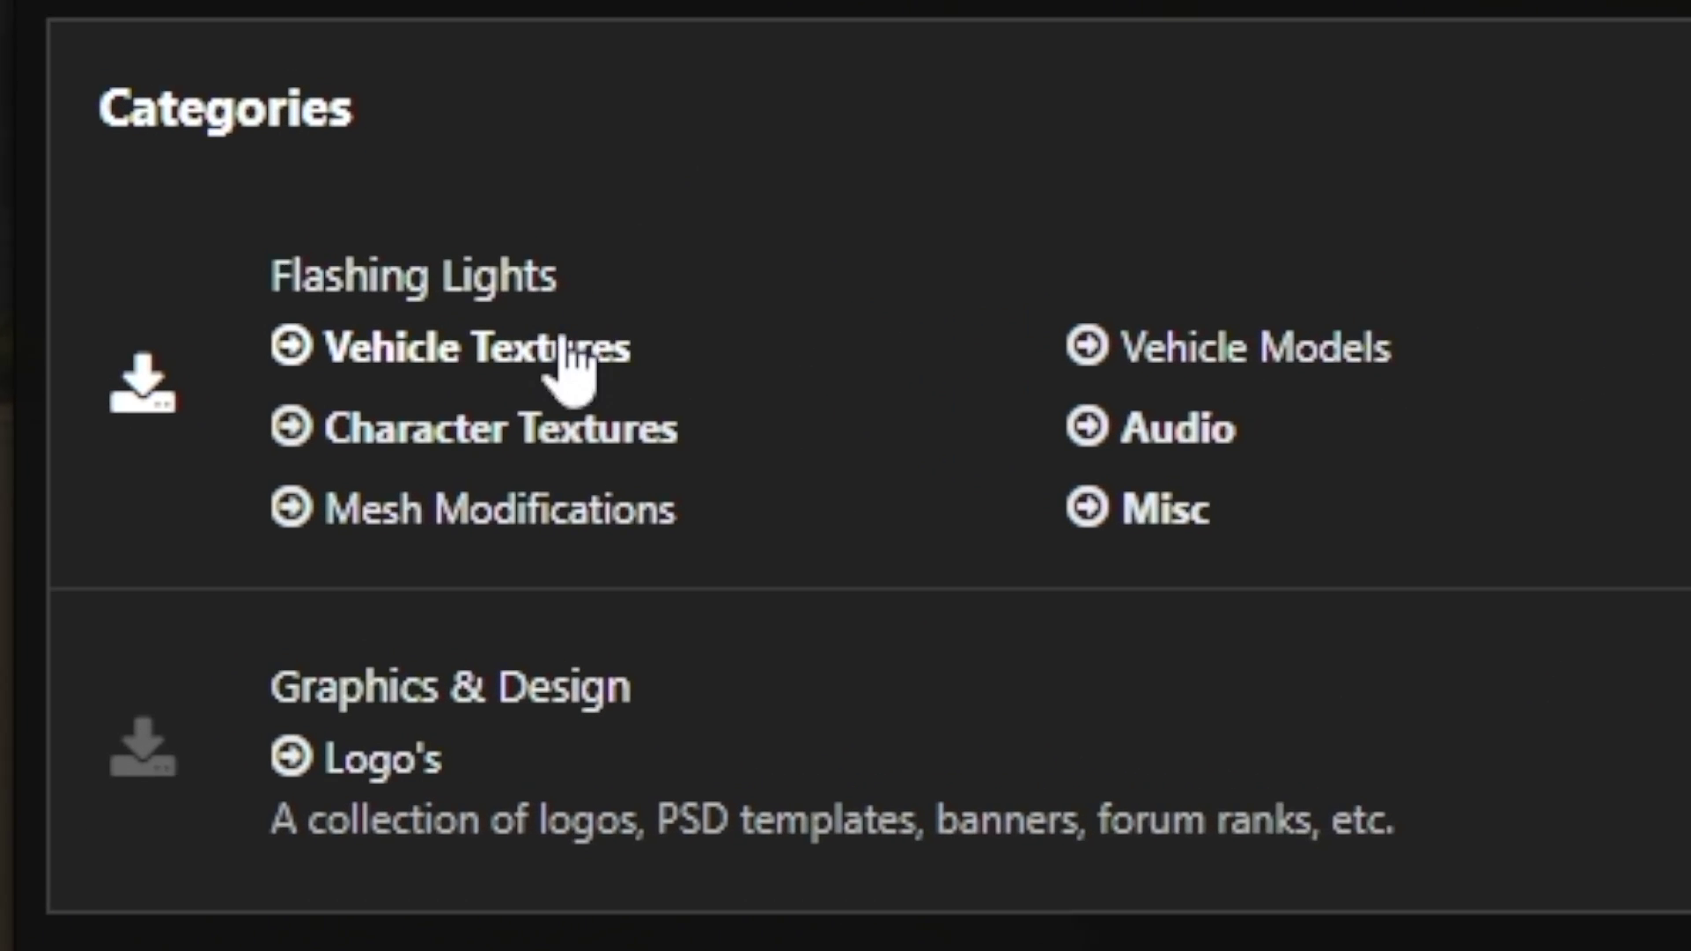
left_click(540, 357)
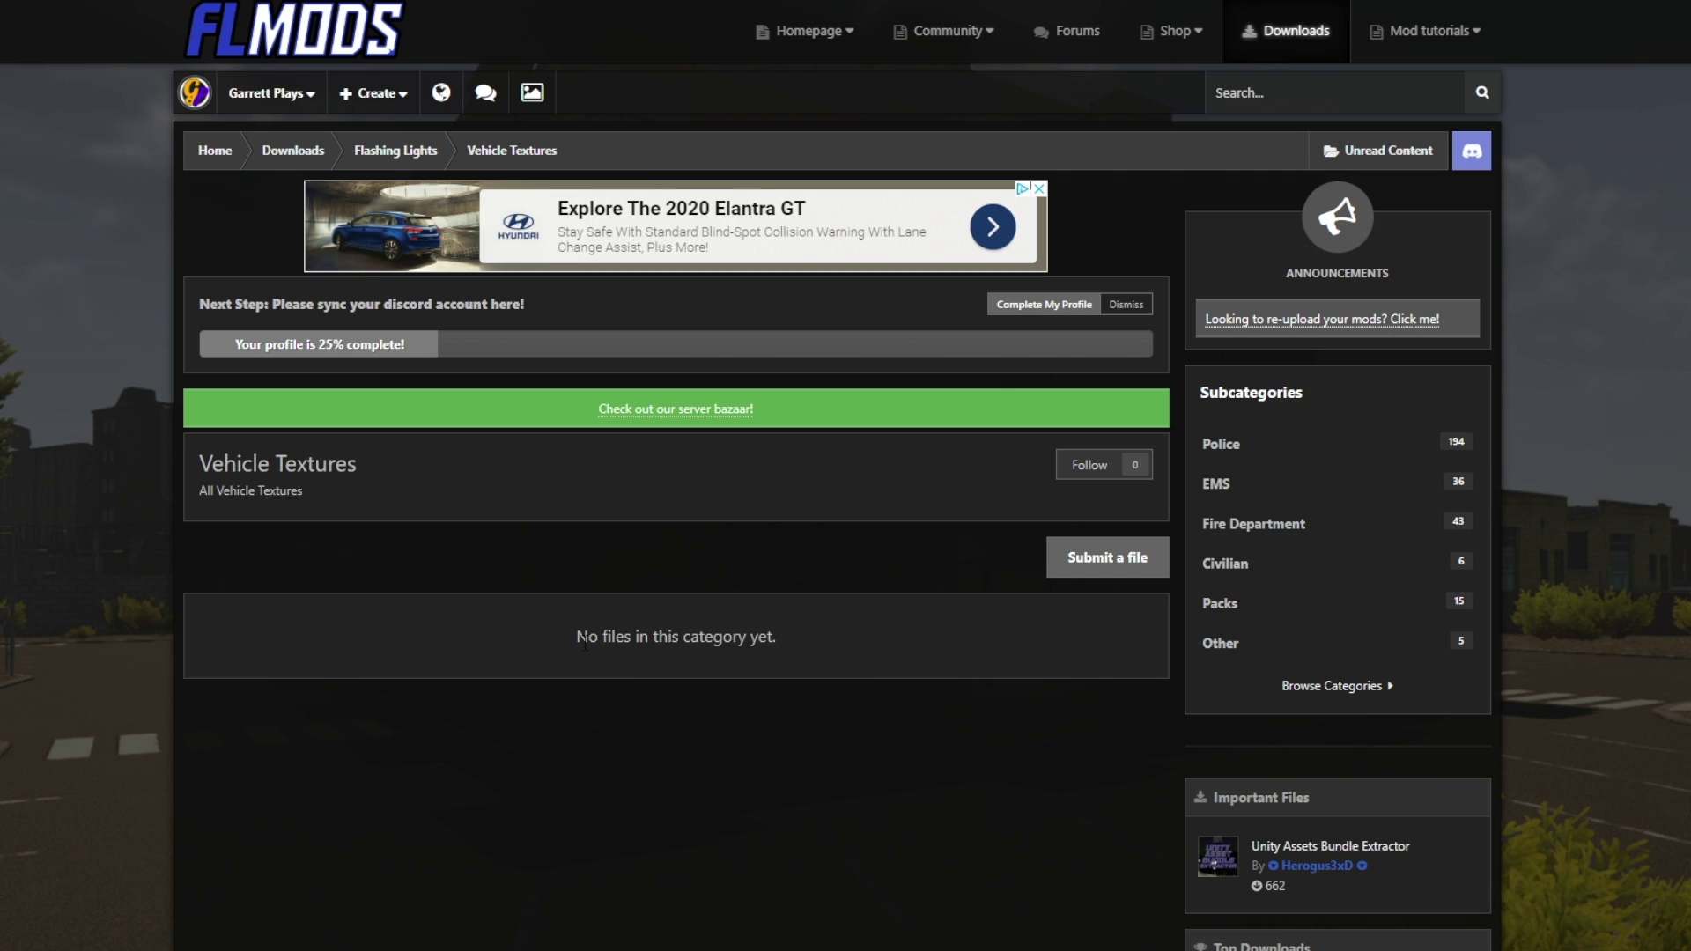
left_click_drag(584, 643, 801, 647)
left_click(801, 648)
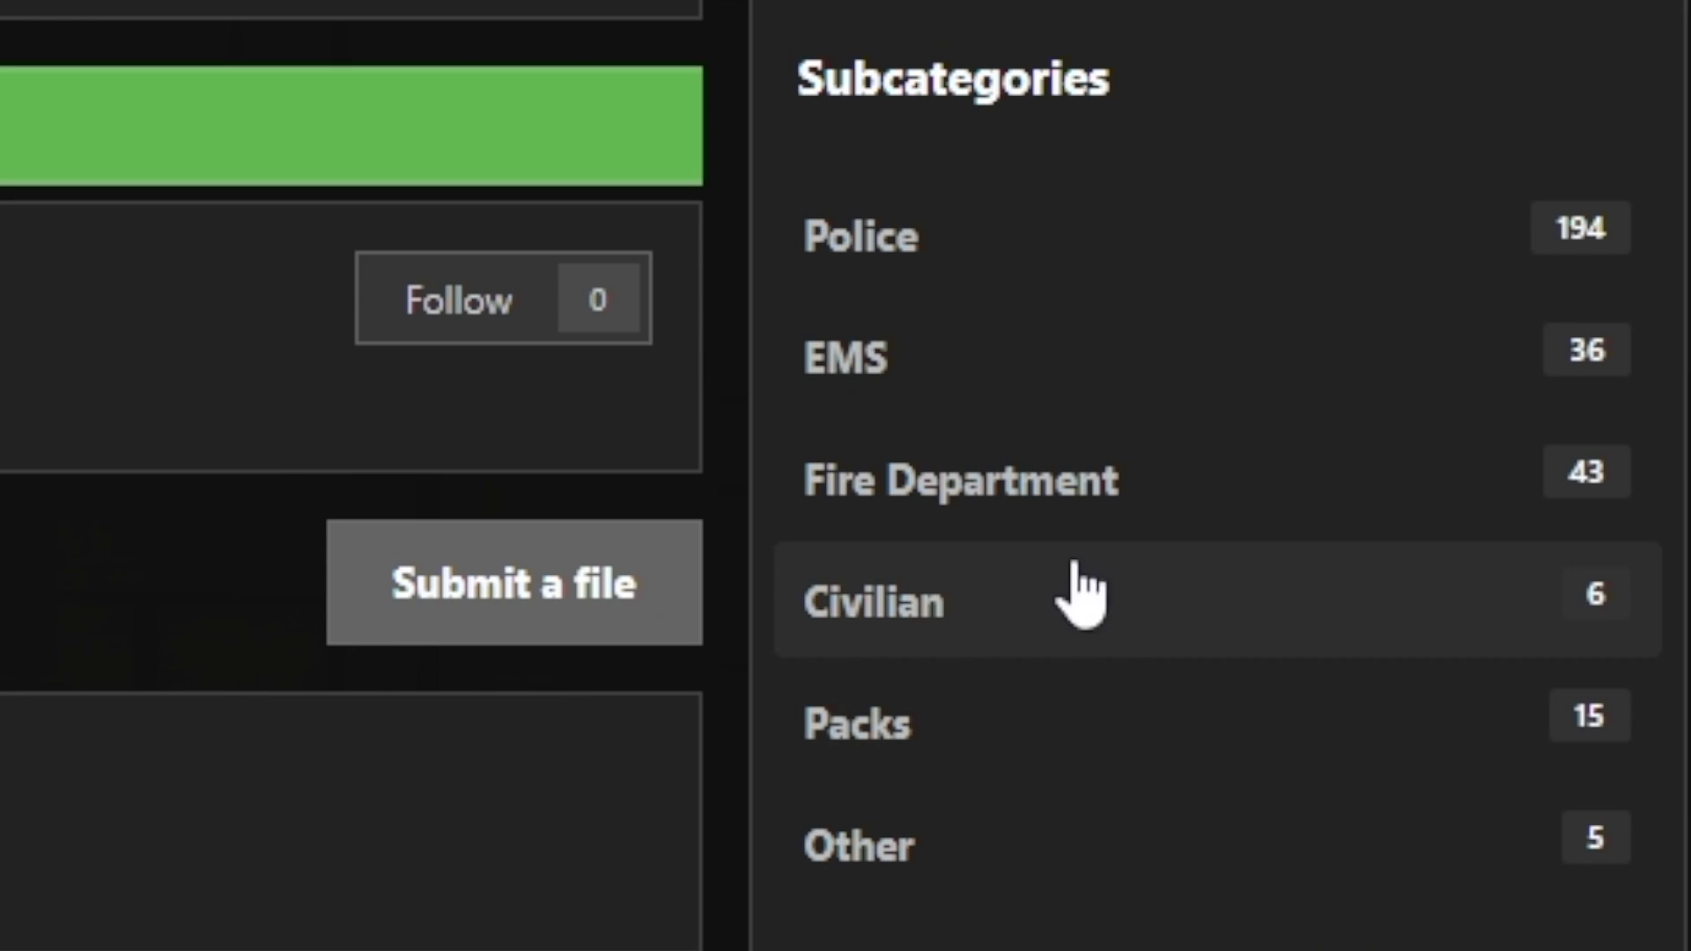
- Open the Police textures list and pick Herogus3xD's Van Buren Sheriff's Pack! 1.0.0
left_click(919, 249)
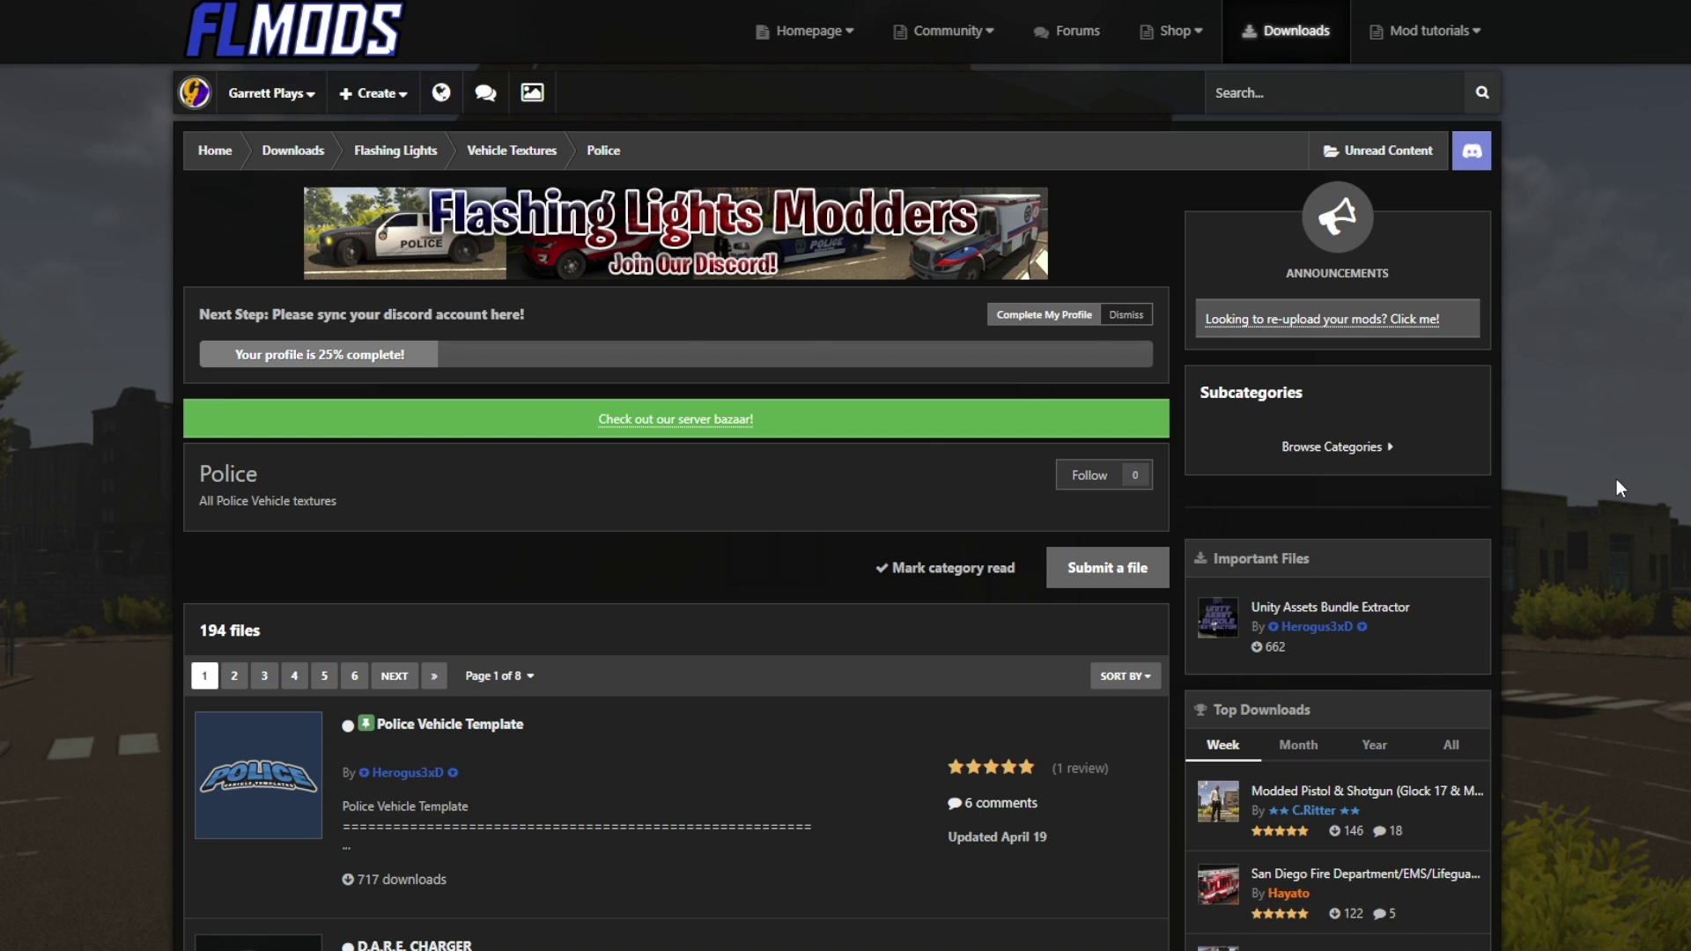
scroll(1615, 478, "down", 10)
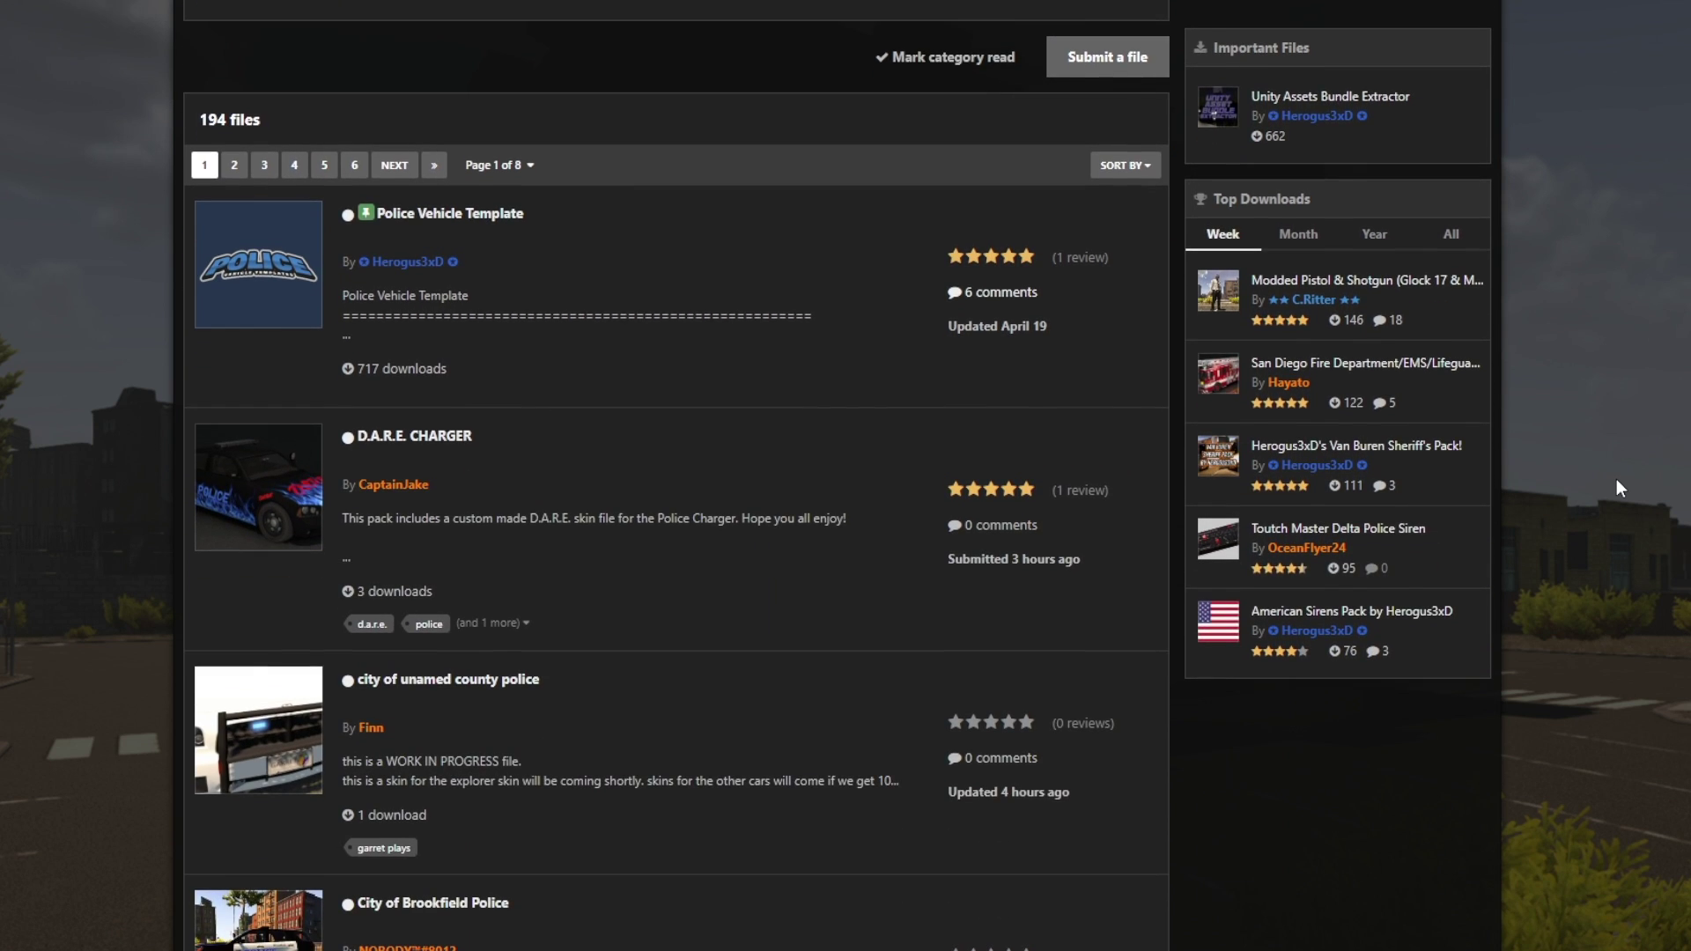
scroll(1615, 479, "down", 4)
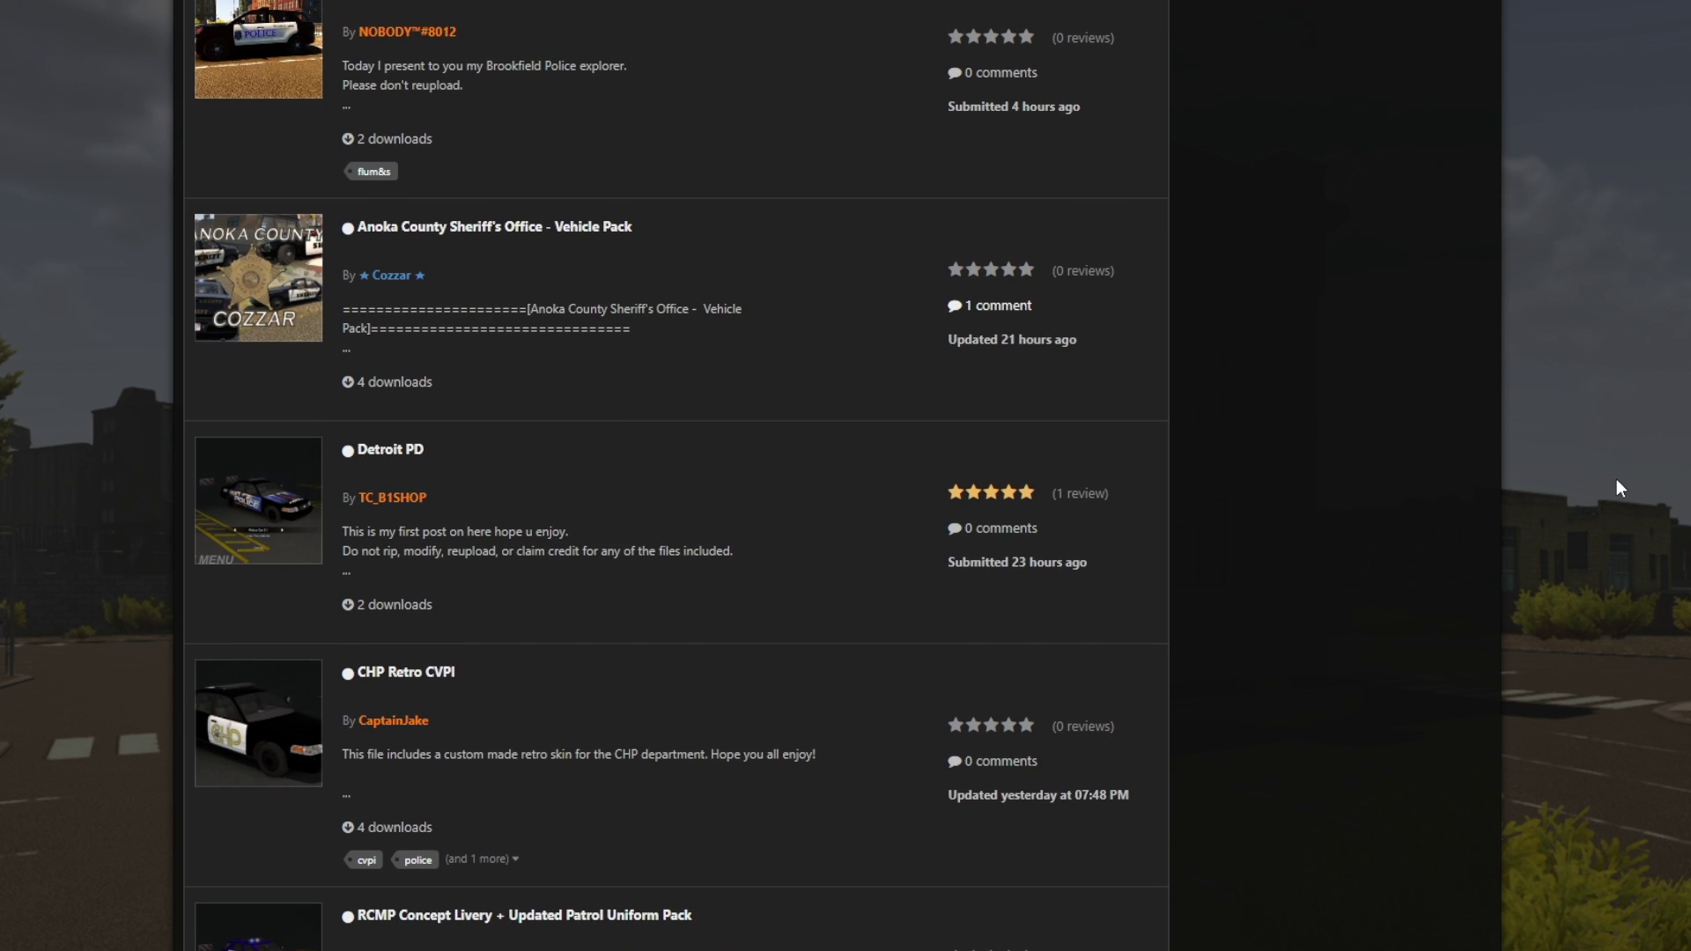
scroll(1615, 478, "down", 10)
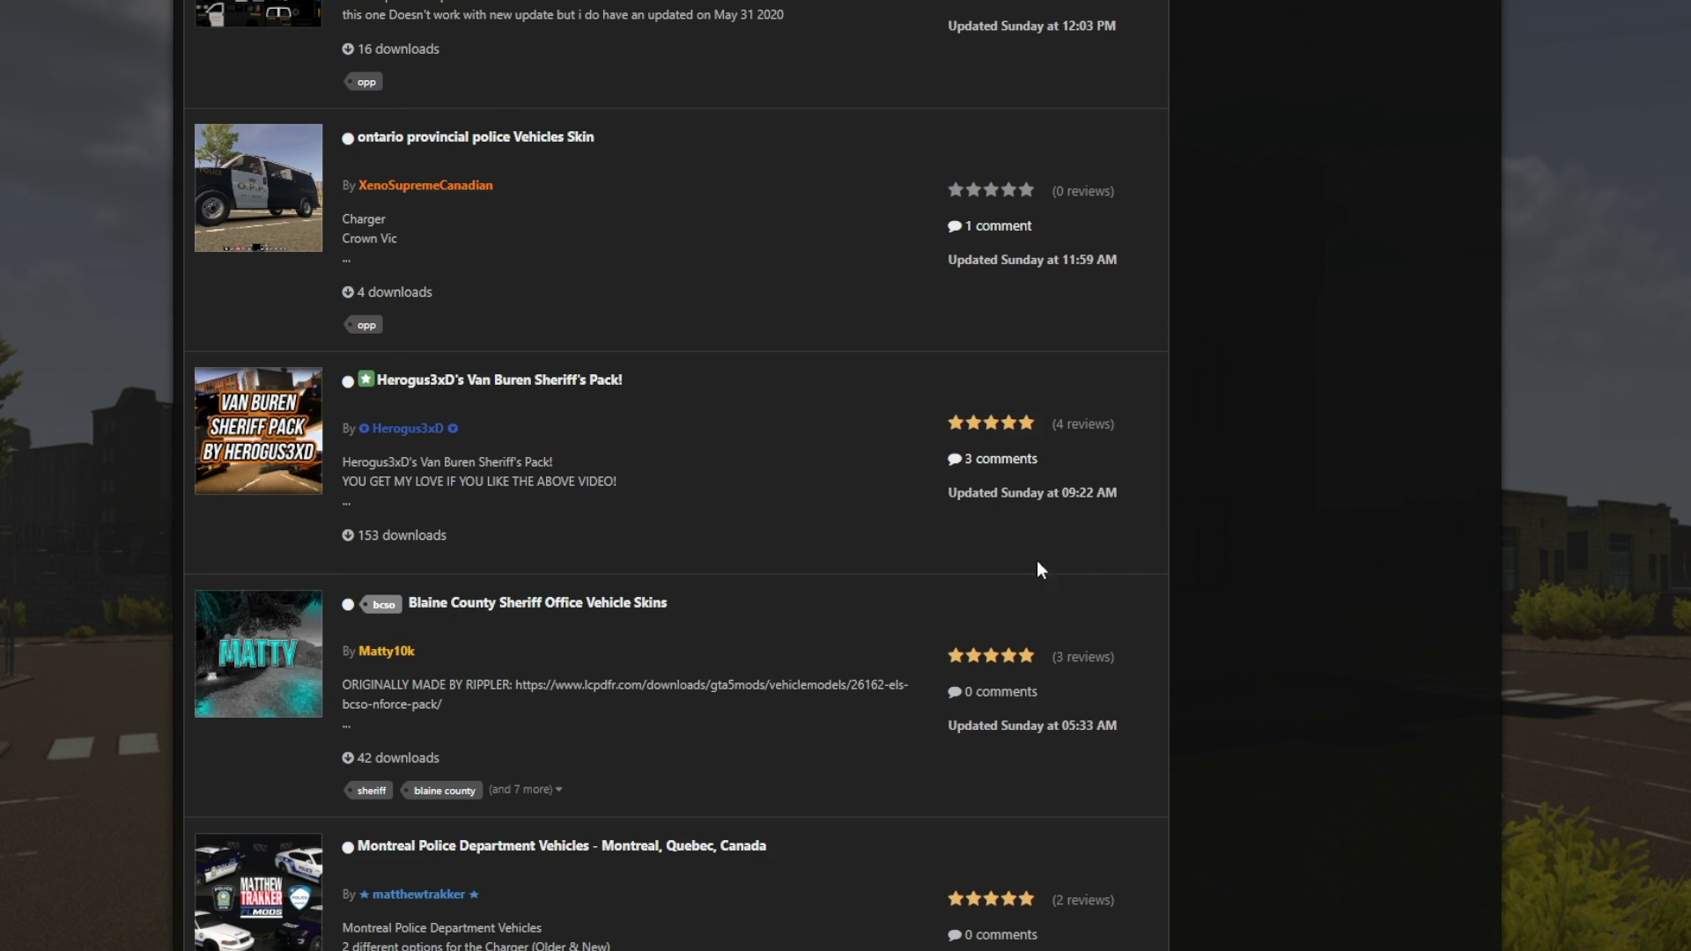
left_click(579, 389)
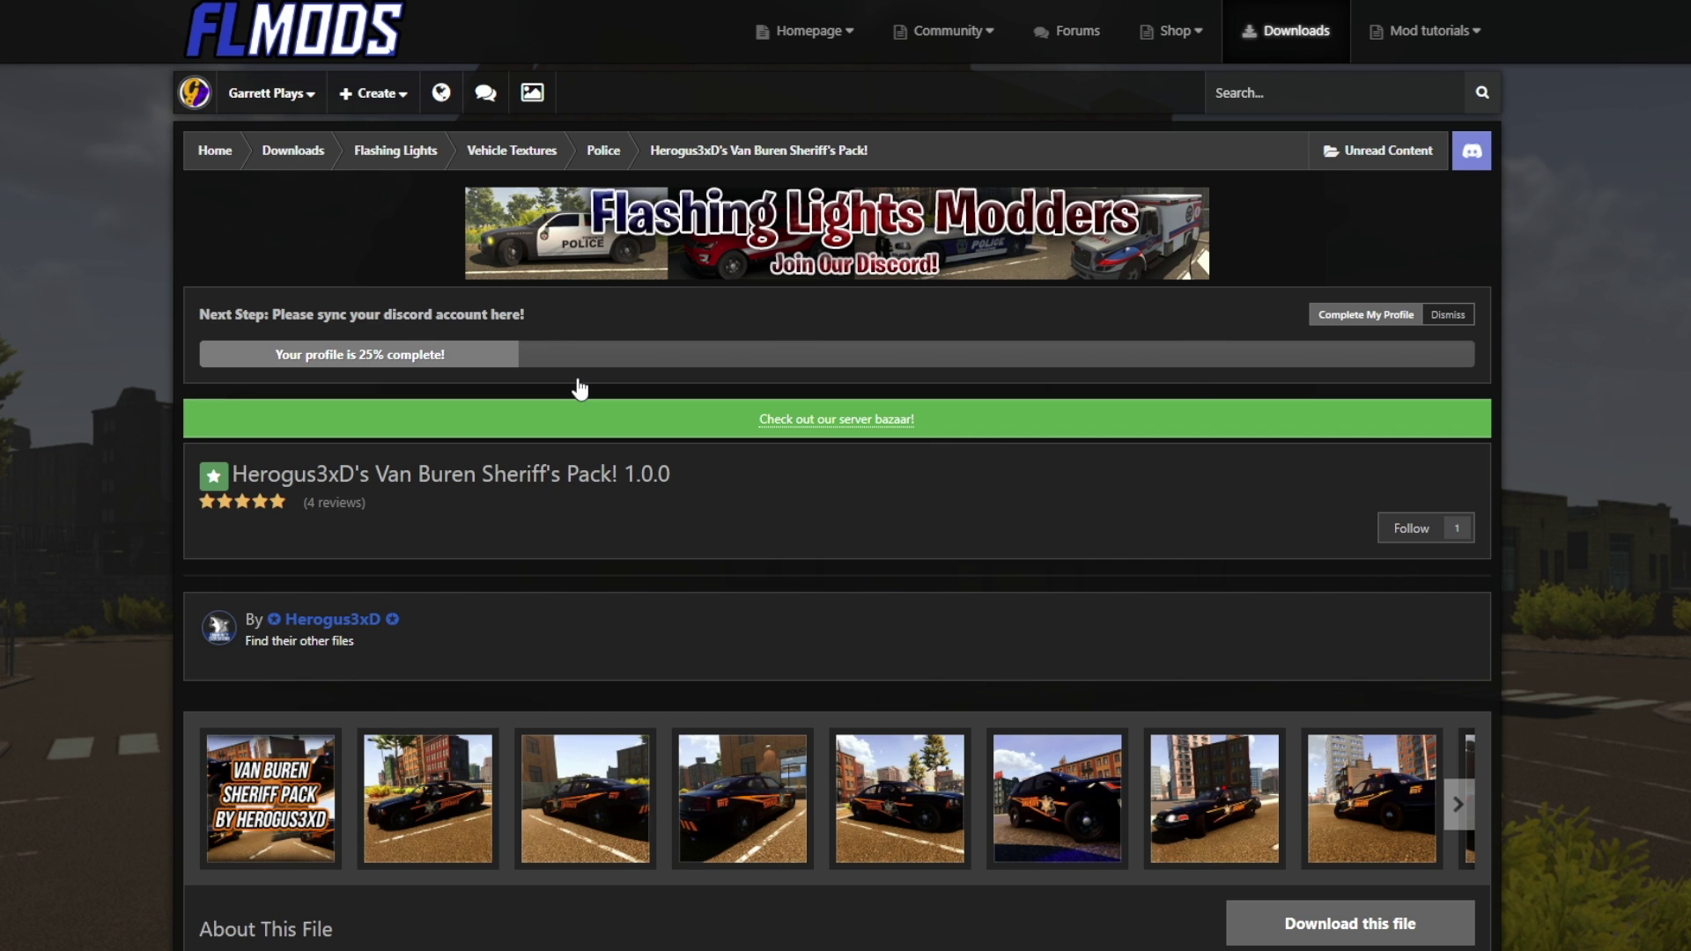
- Agree to the download terms and download VAN BUREN Explorer.png from the sheriff pack
scroll(579, 388, "down", 5)
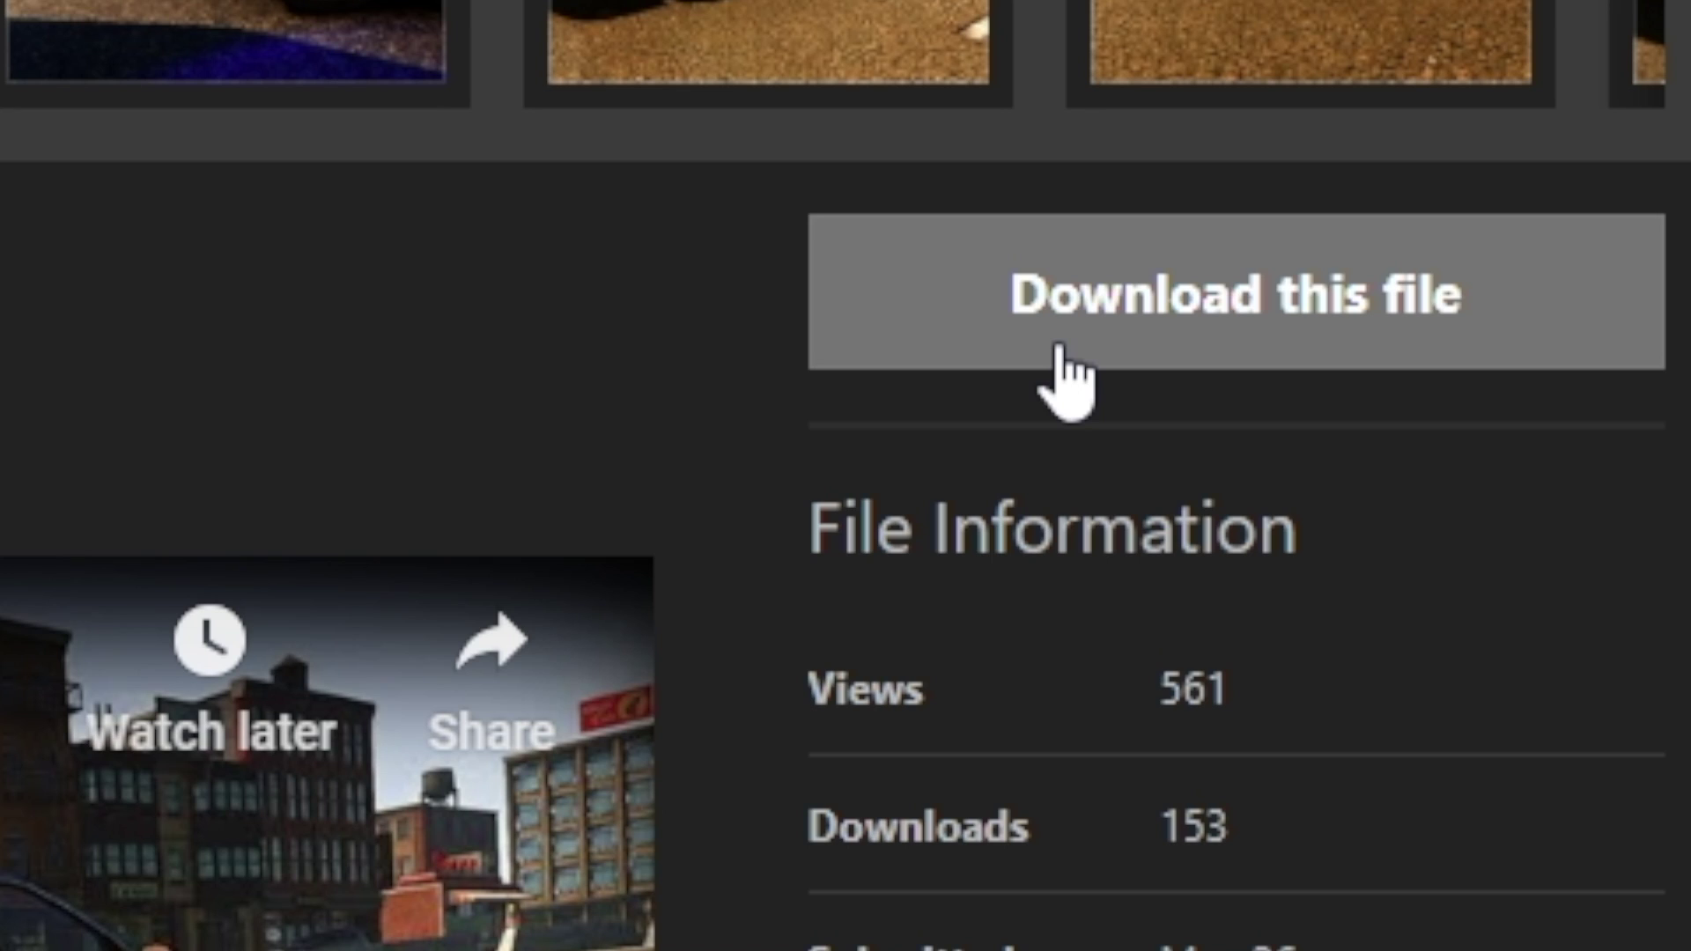
left_click(1059, 352)
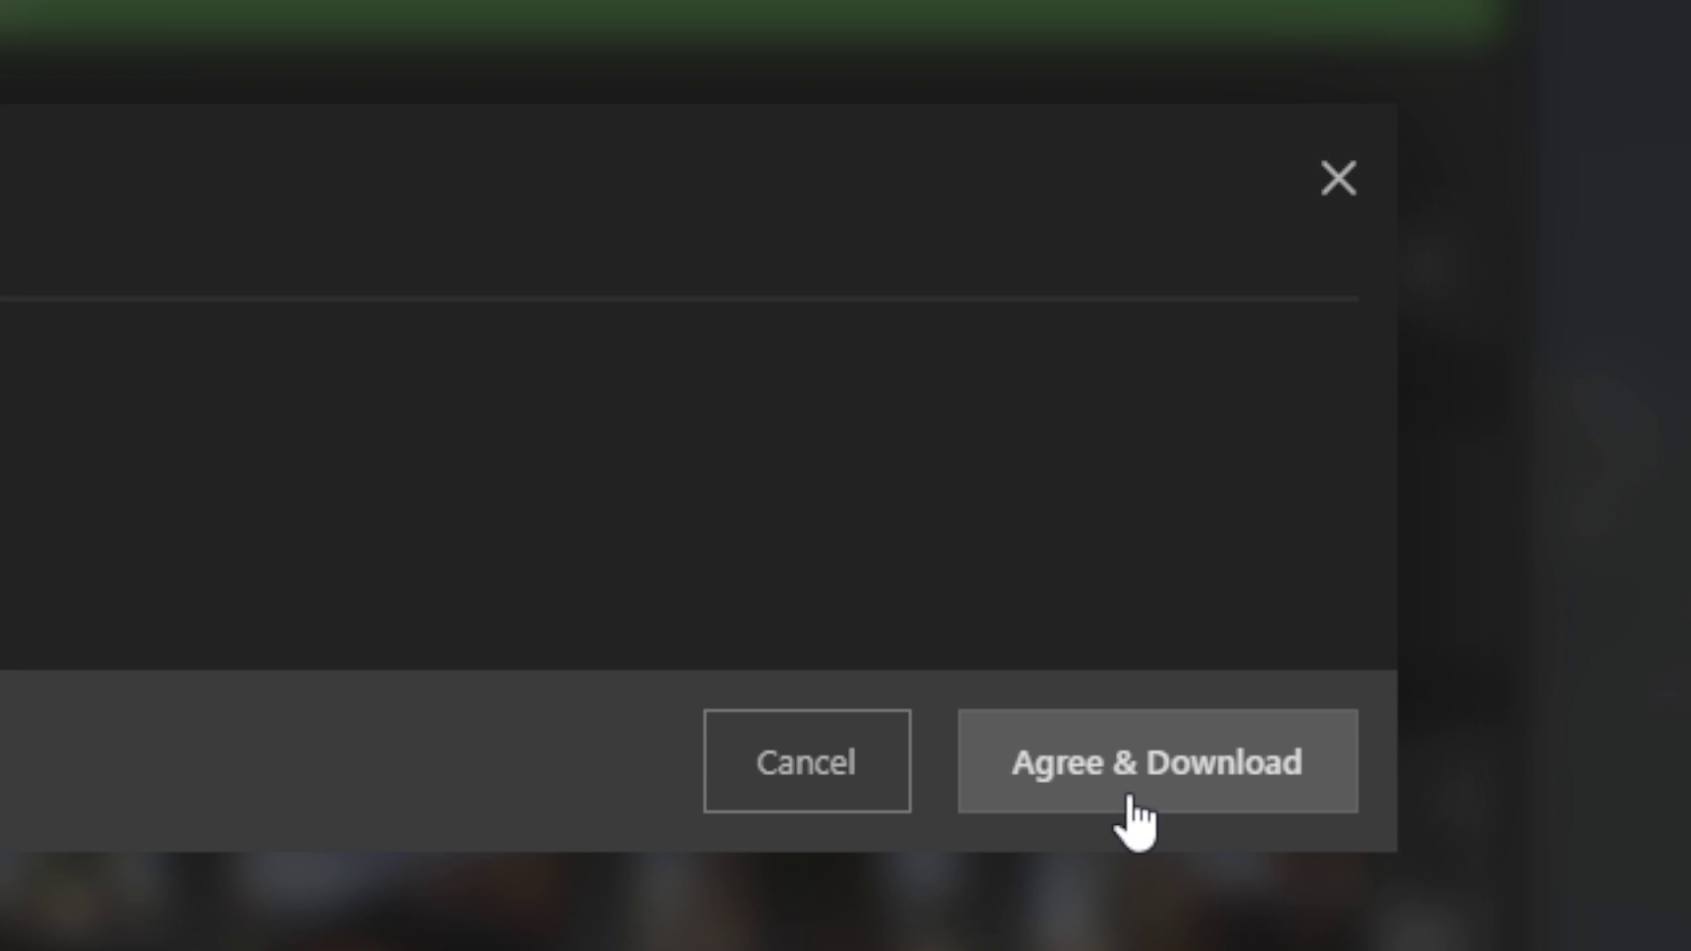
left_click(1131, 797)
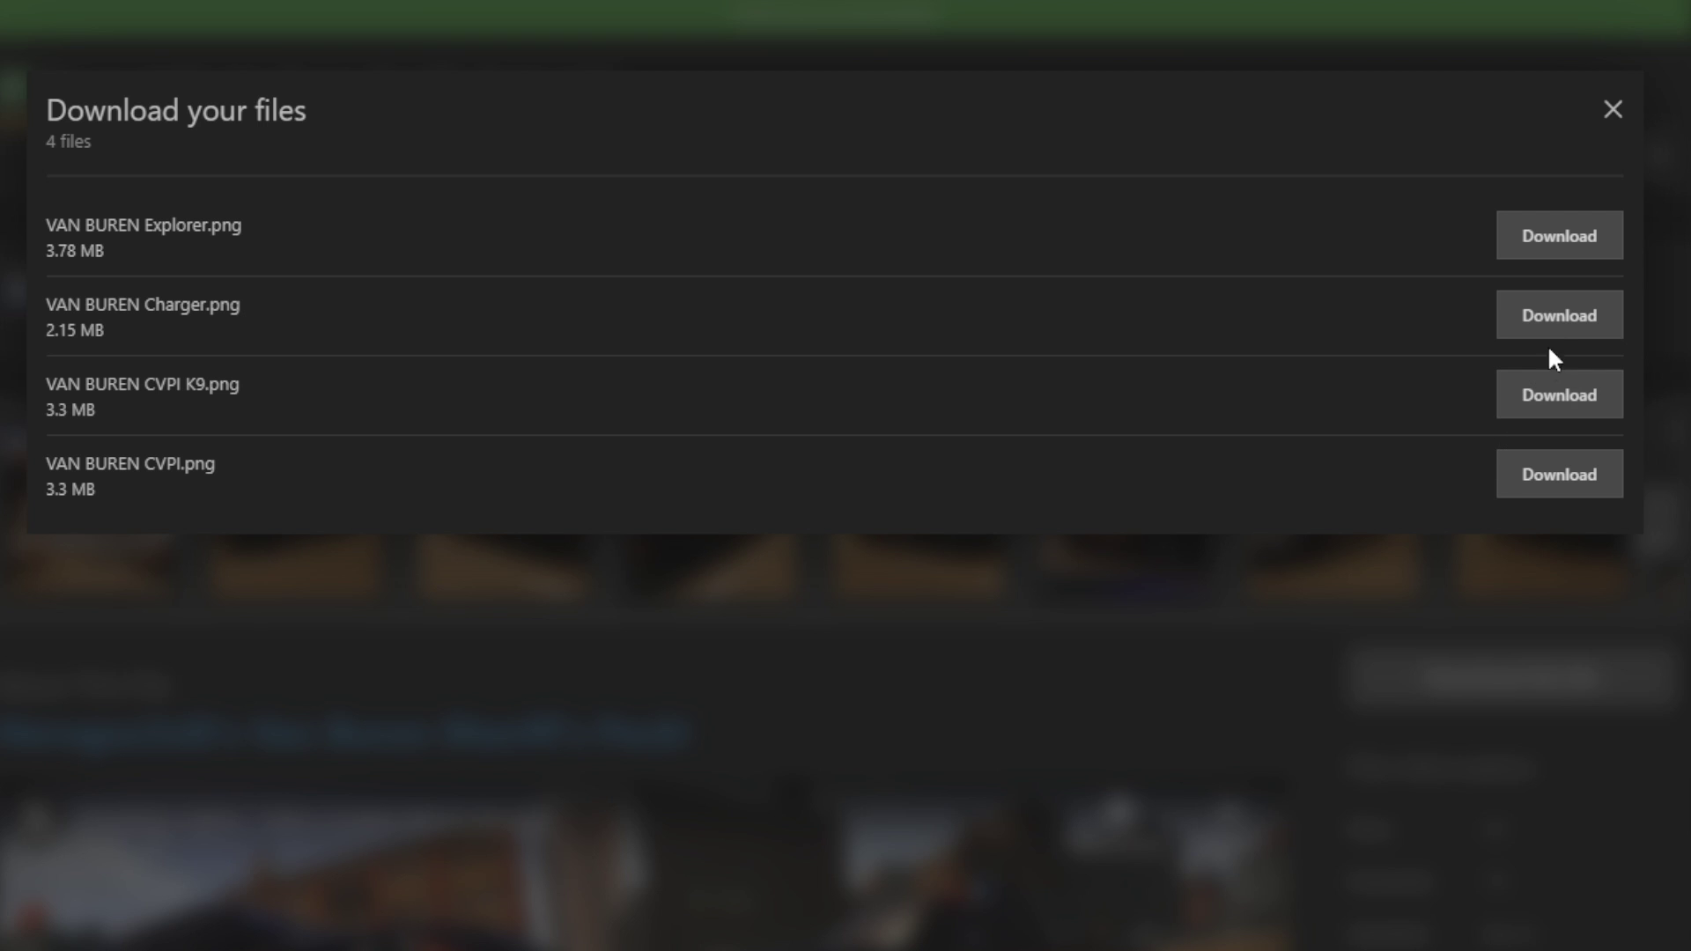
left_click(1572, 247)
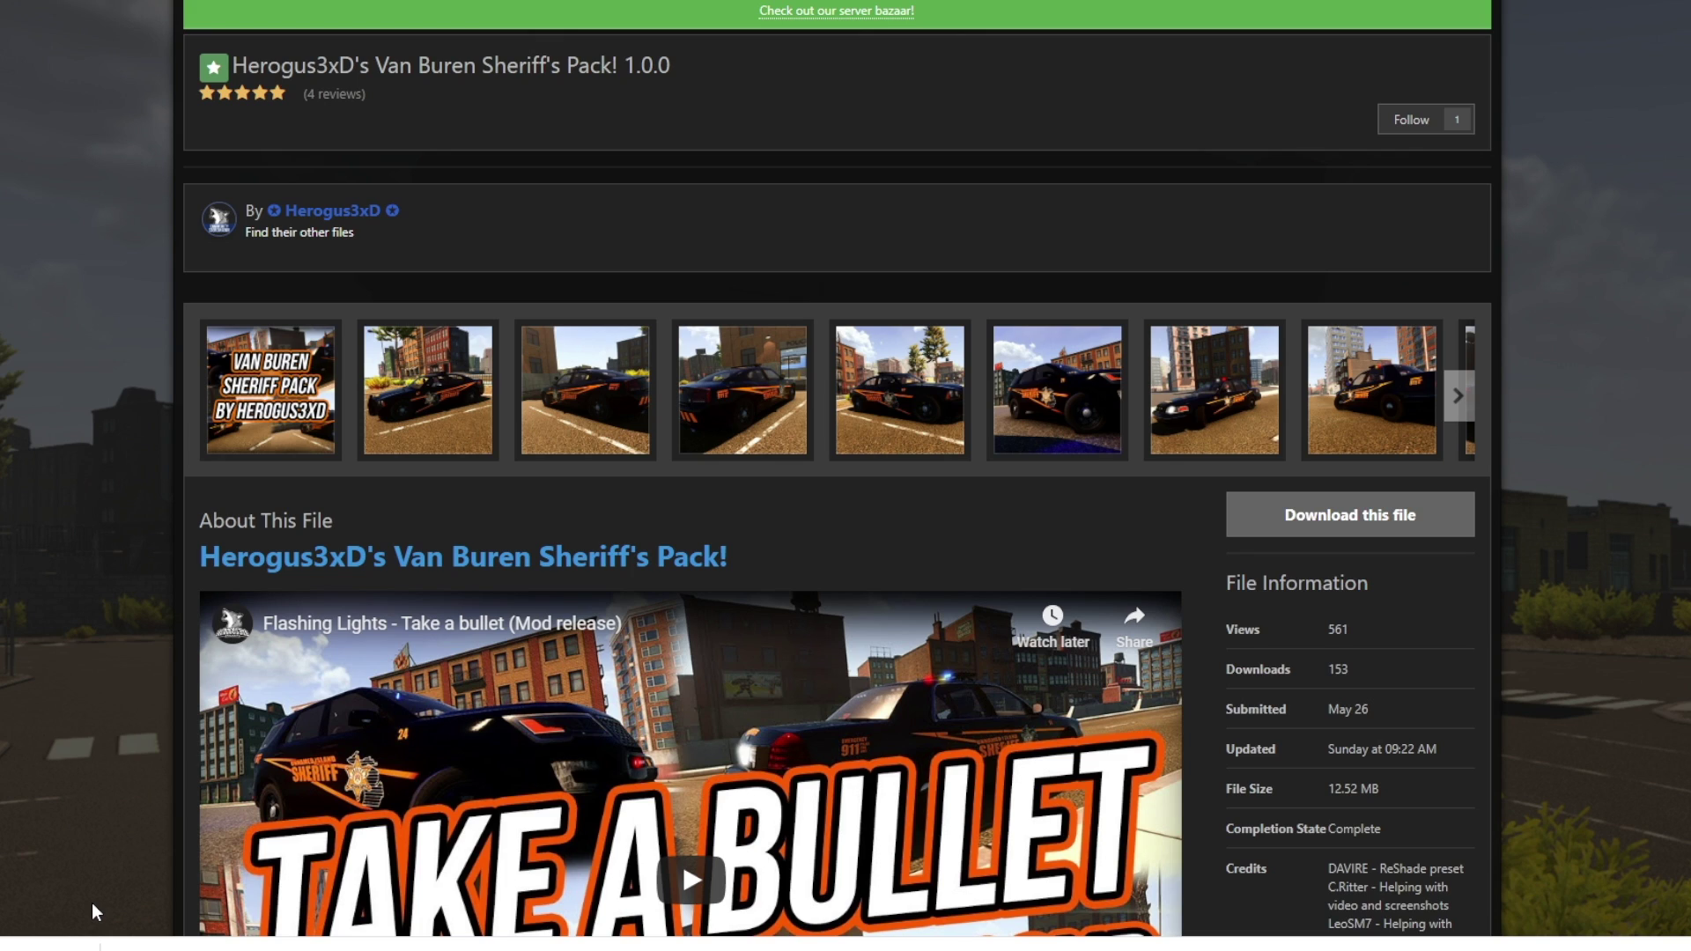
left_click(1274, 526)
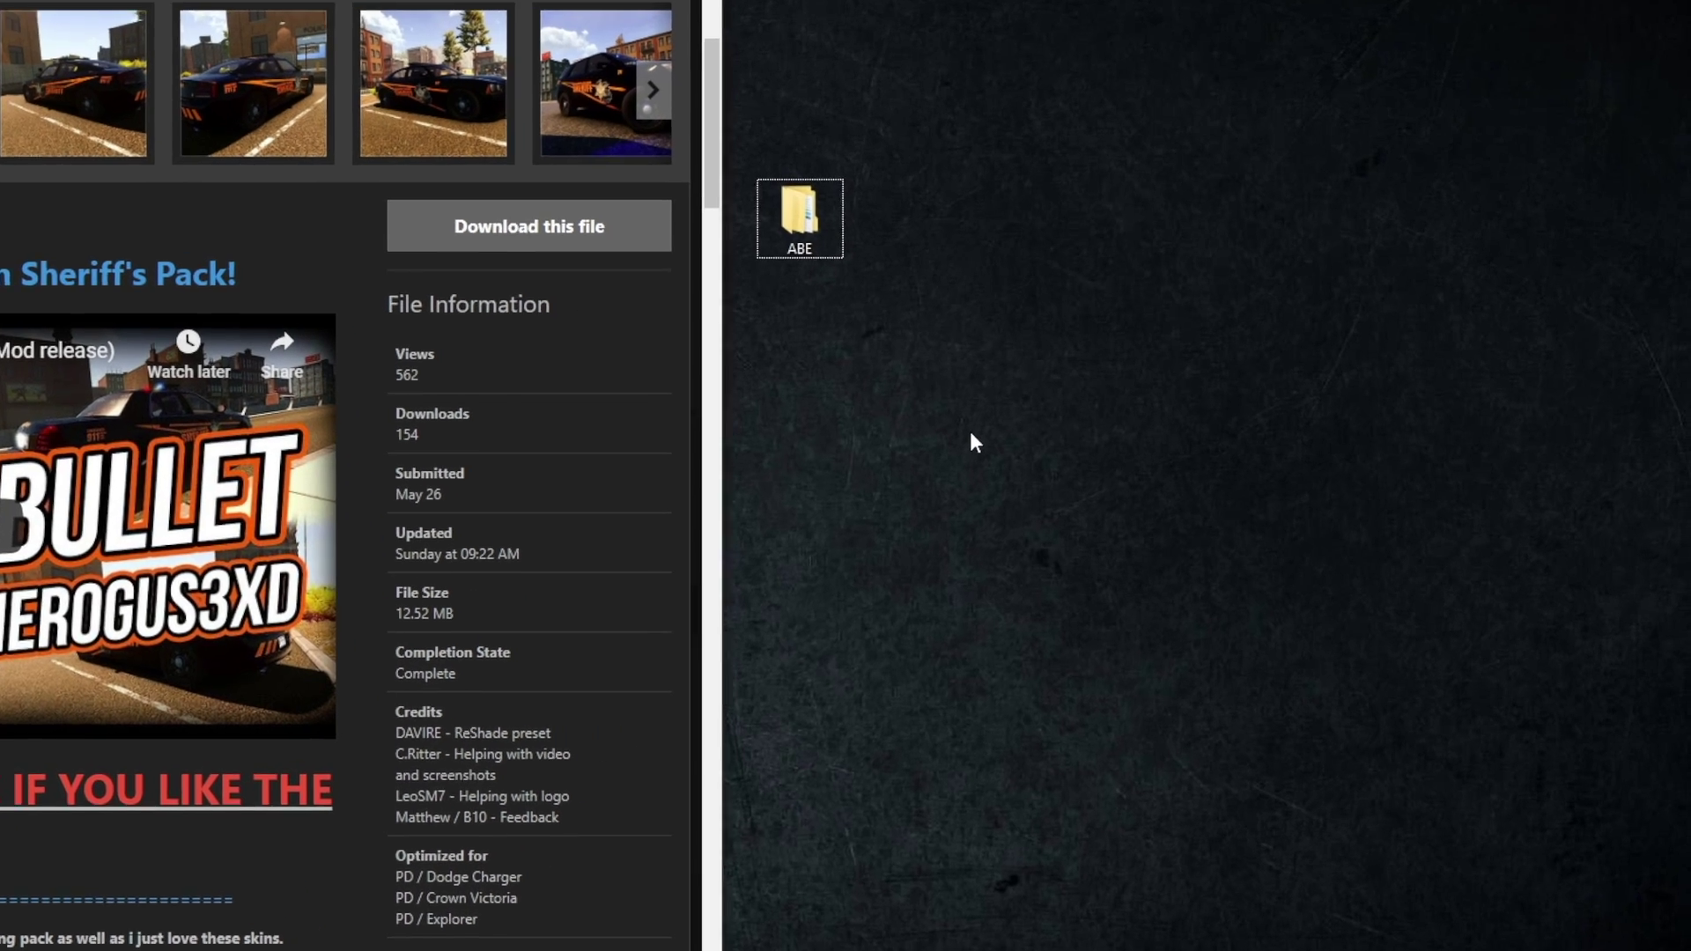
- Make a SKINS folder on the desktop and drag the downloaded Van Buren PNGs, including the Charger skin, into it
right_click(1061, 460)
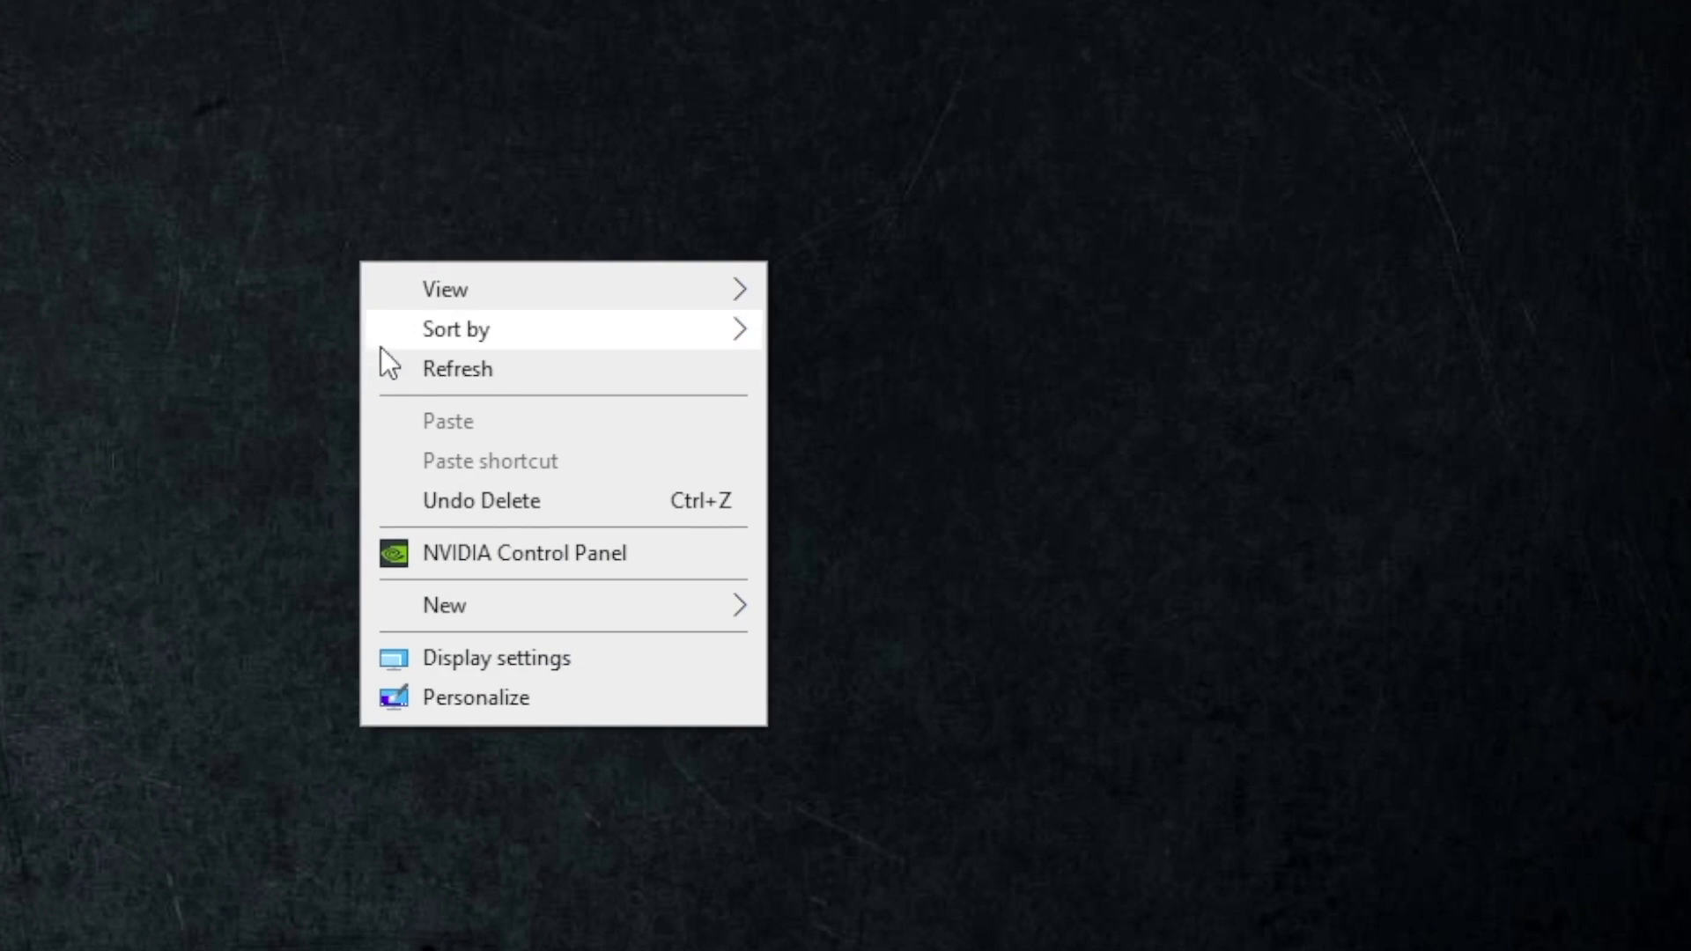
mouse_move(563, 609)
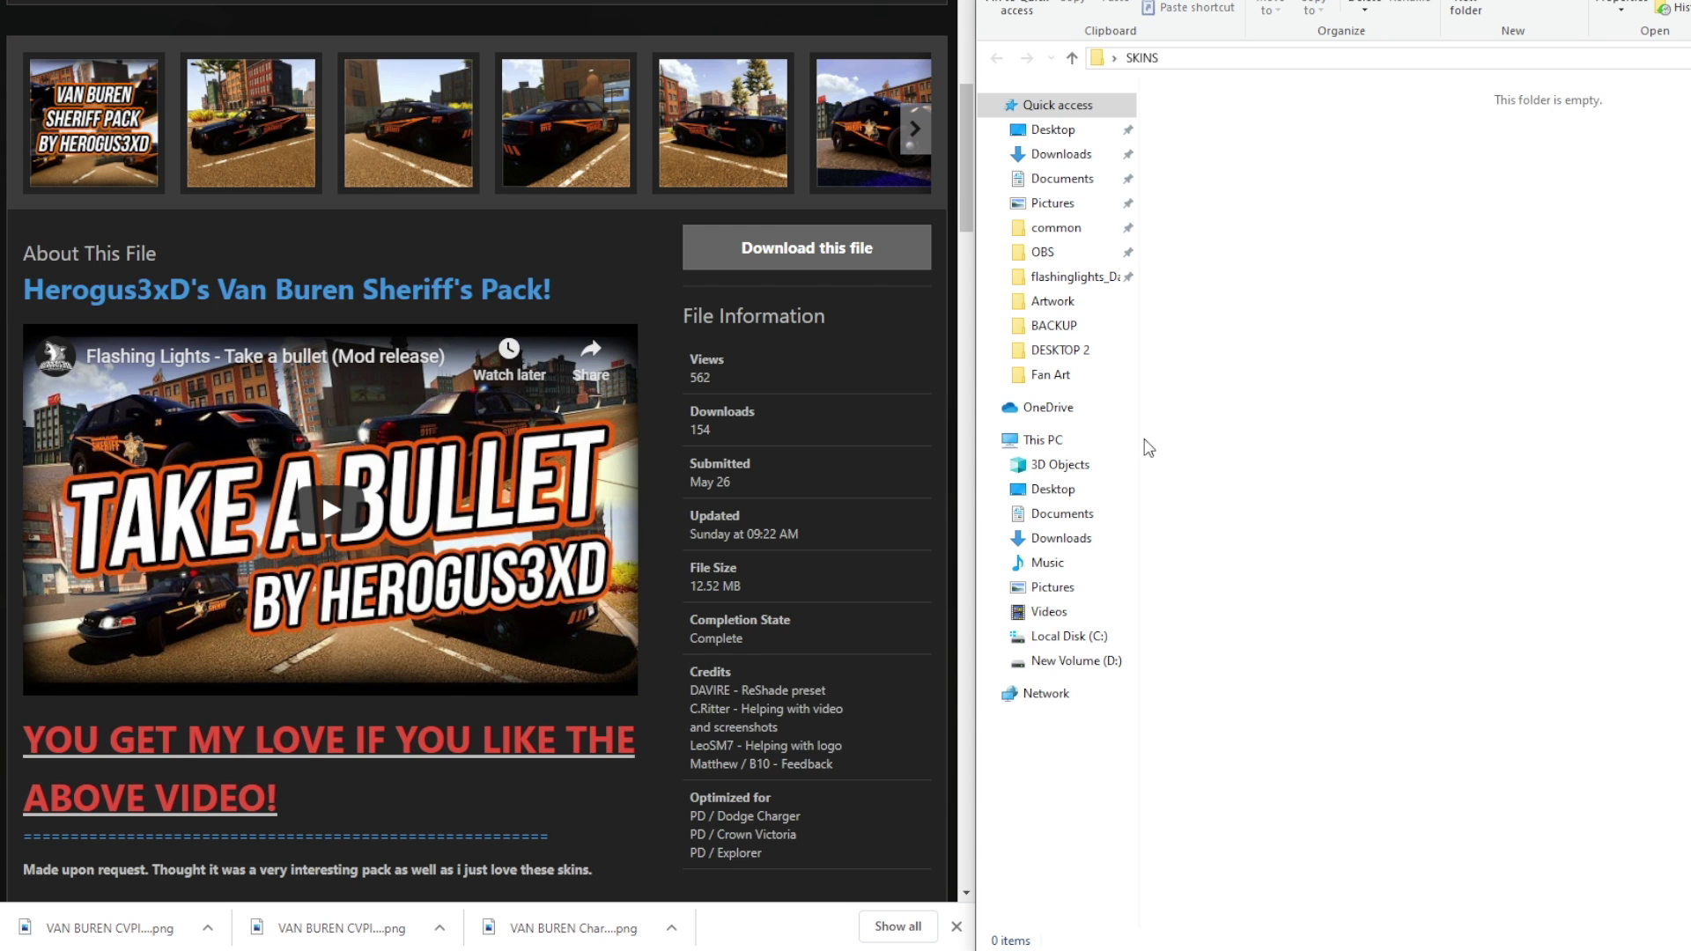
left_click_drag(593, 933, 1497, 520)
left_click_drag(343, 929, 1421, 458)
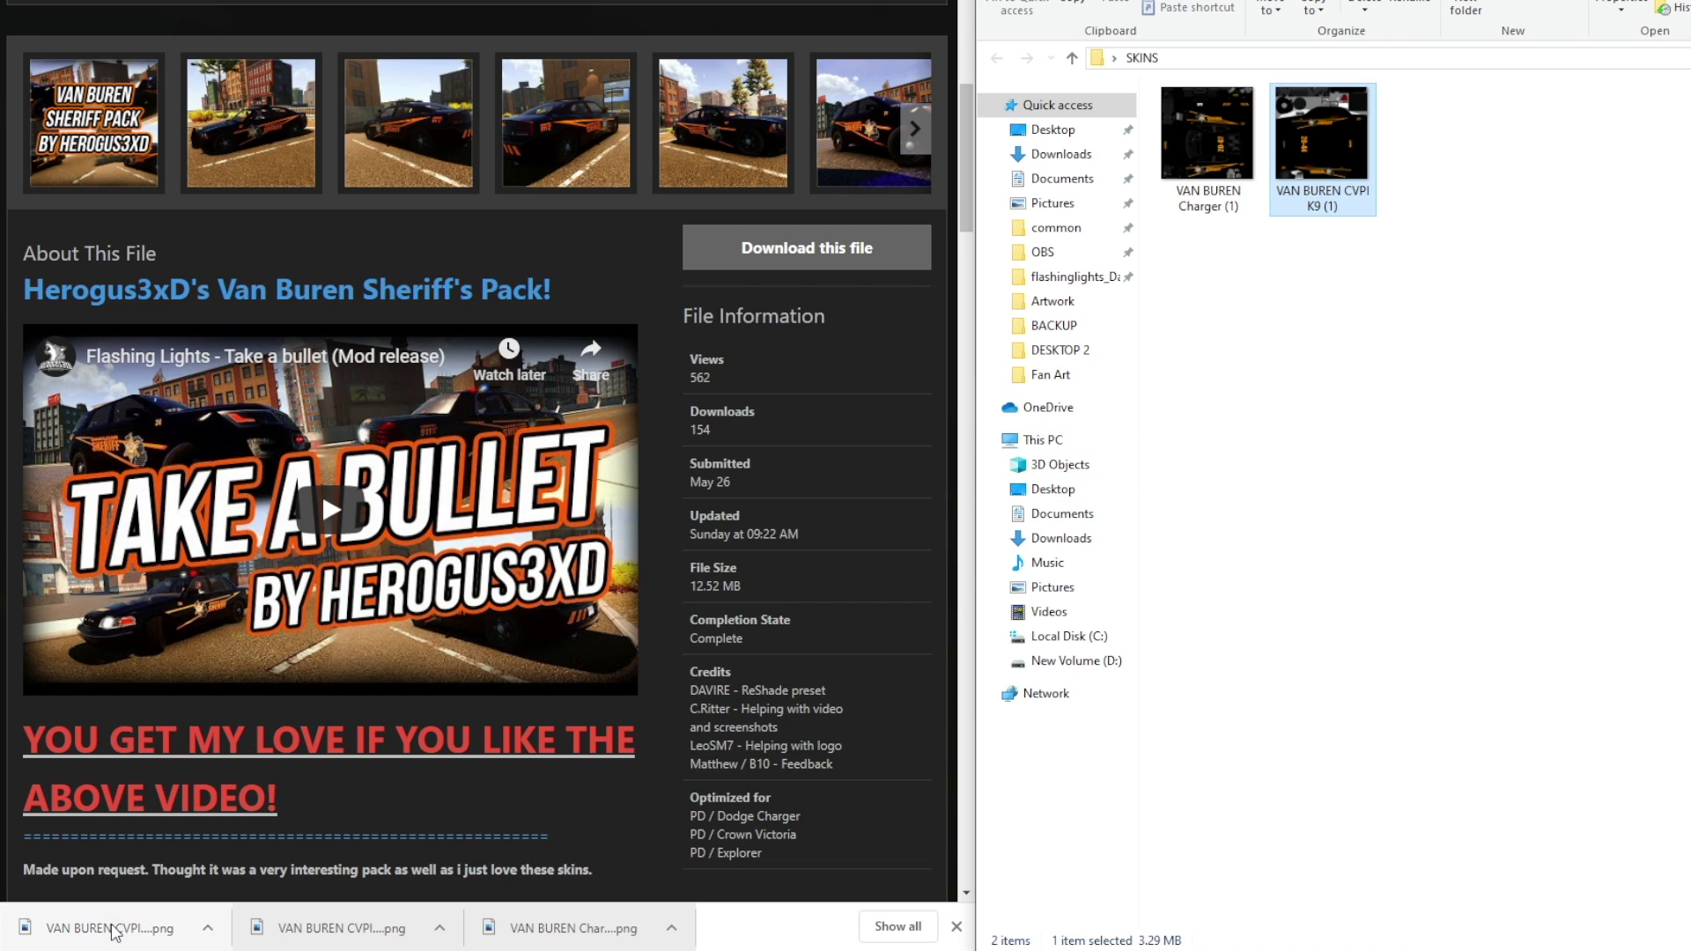
left_click_drag(110, 926, 1347, 504)
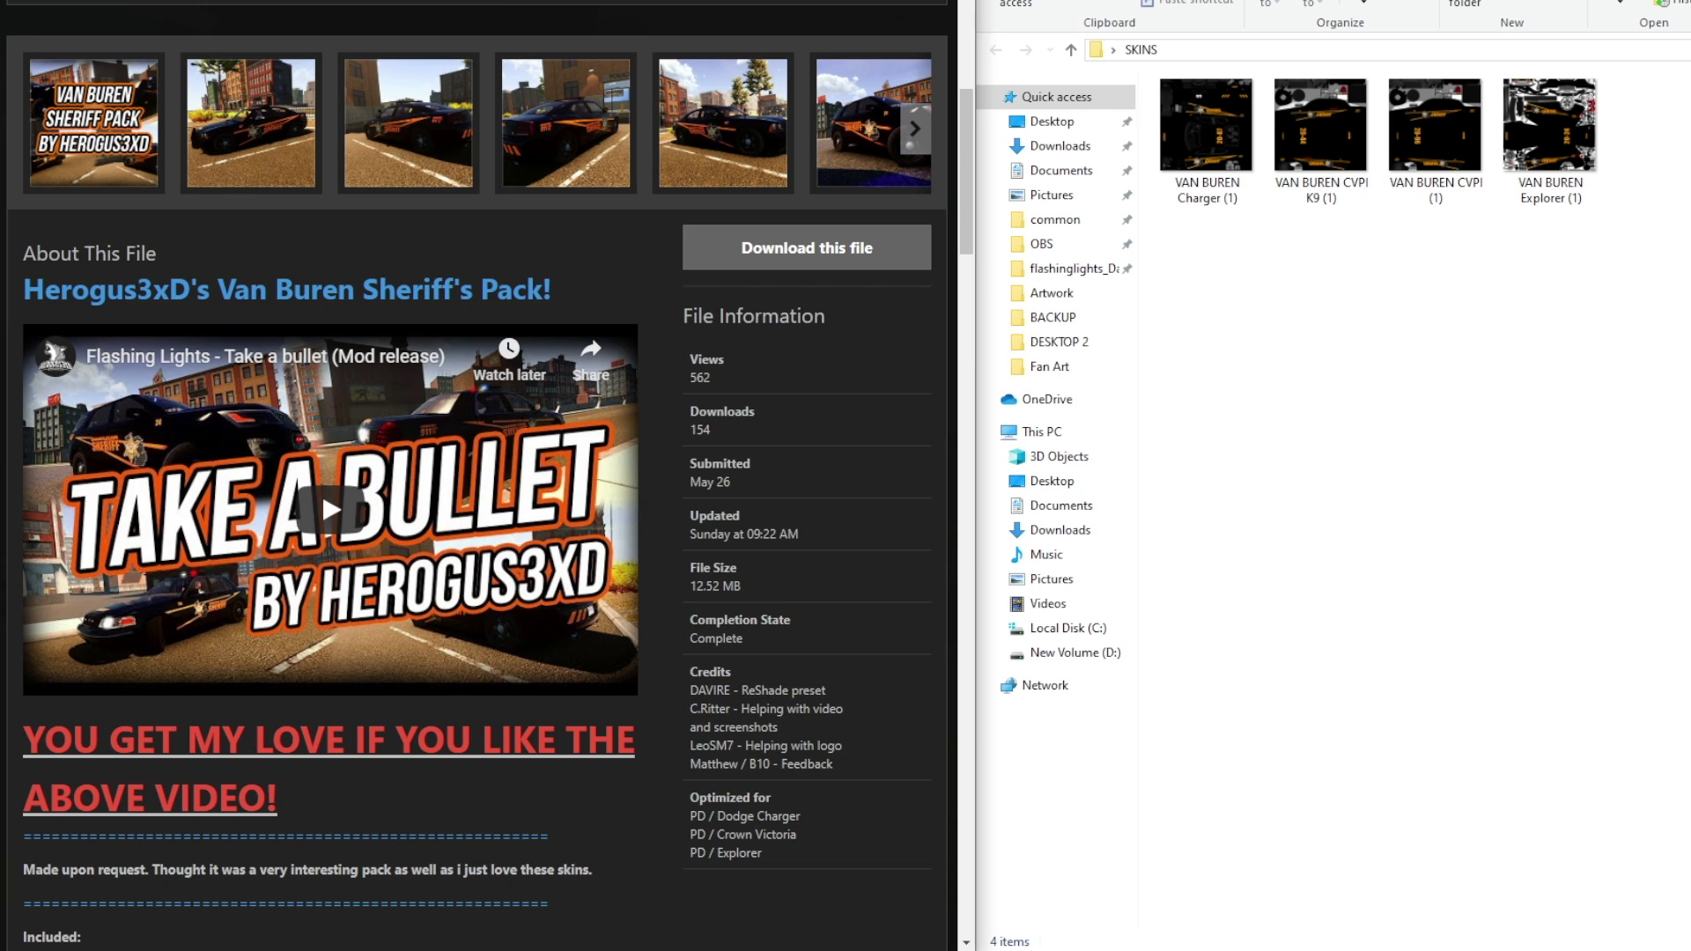
key("alt+F4")
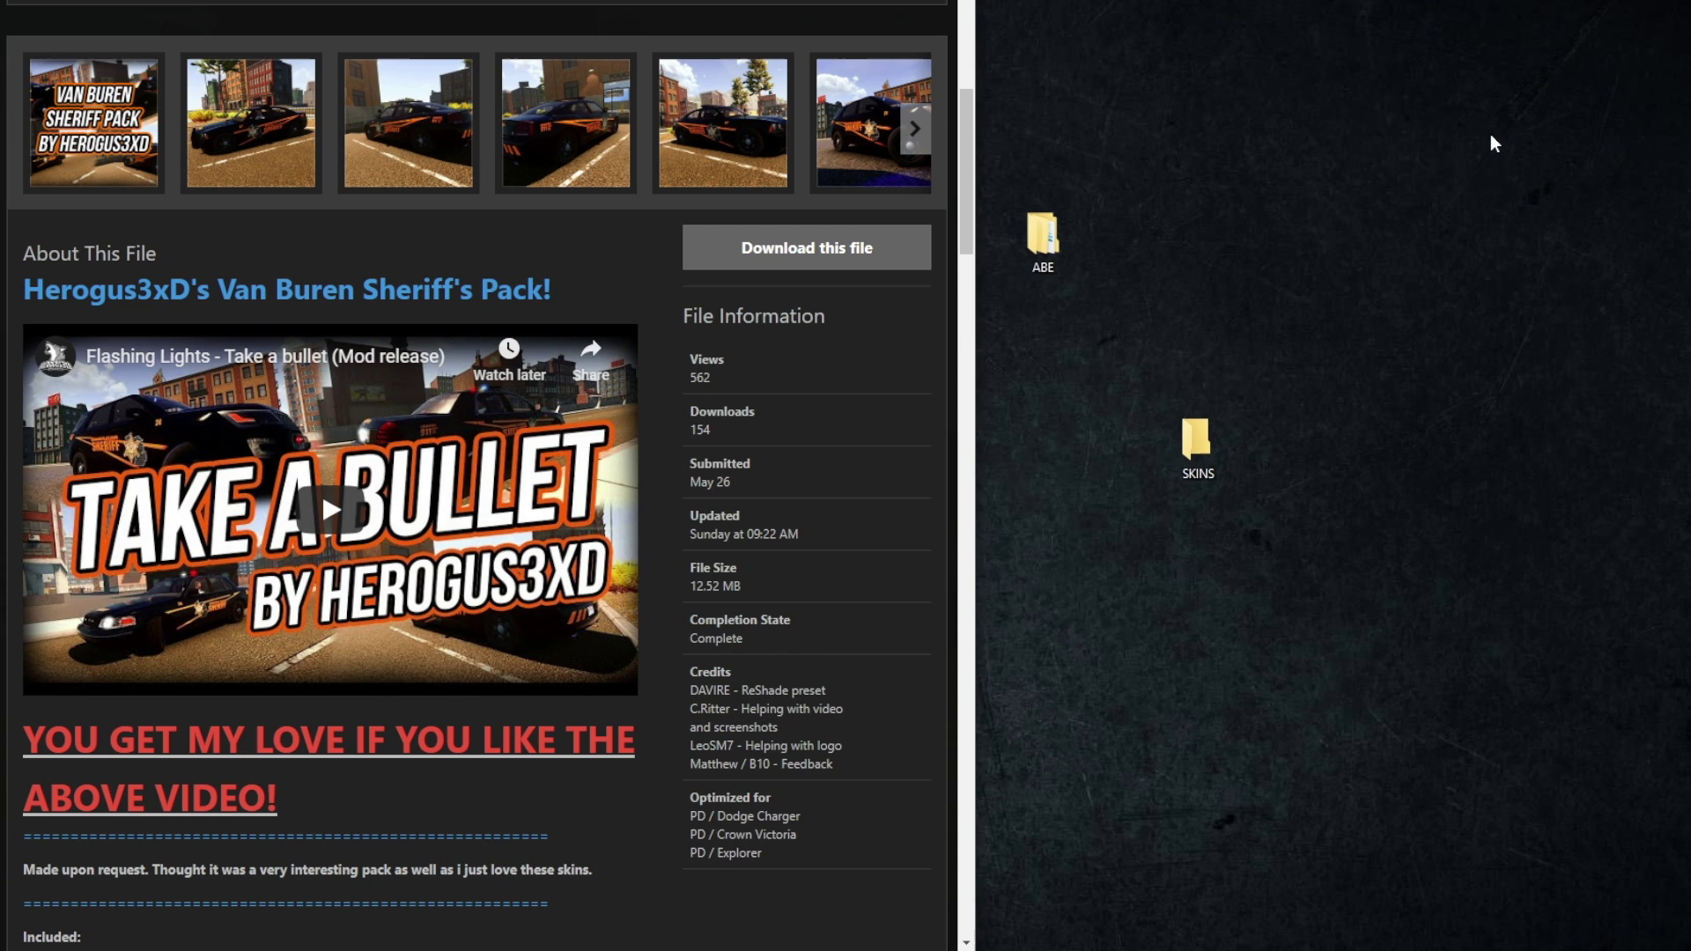
- Create a new folder named BACKUP on the desktop
right_click(1241, 254)
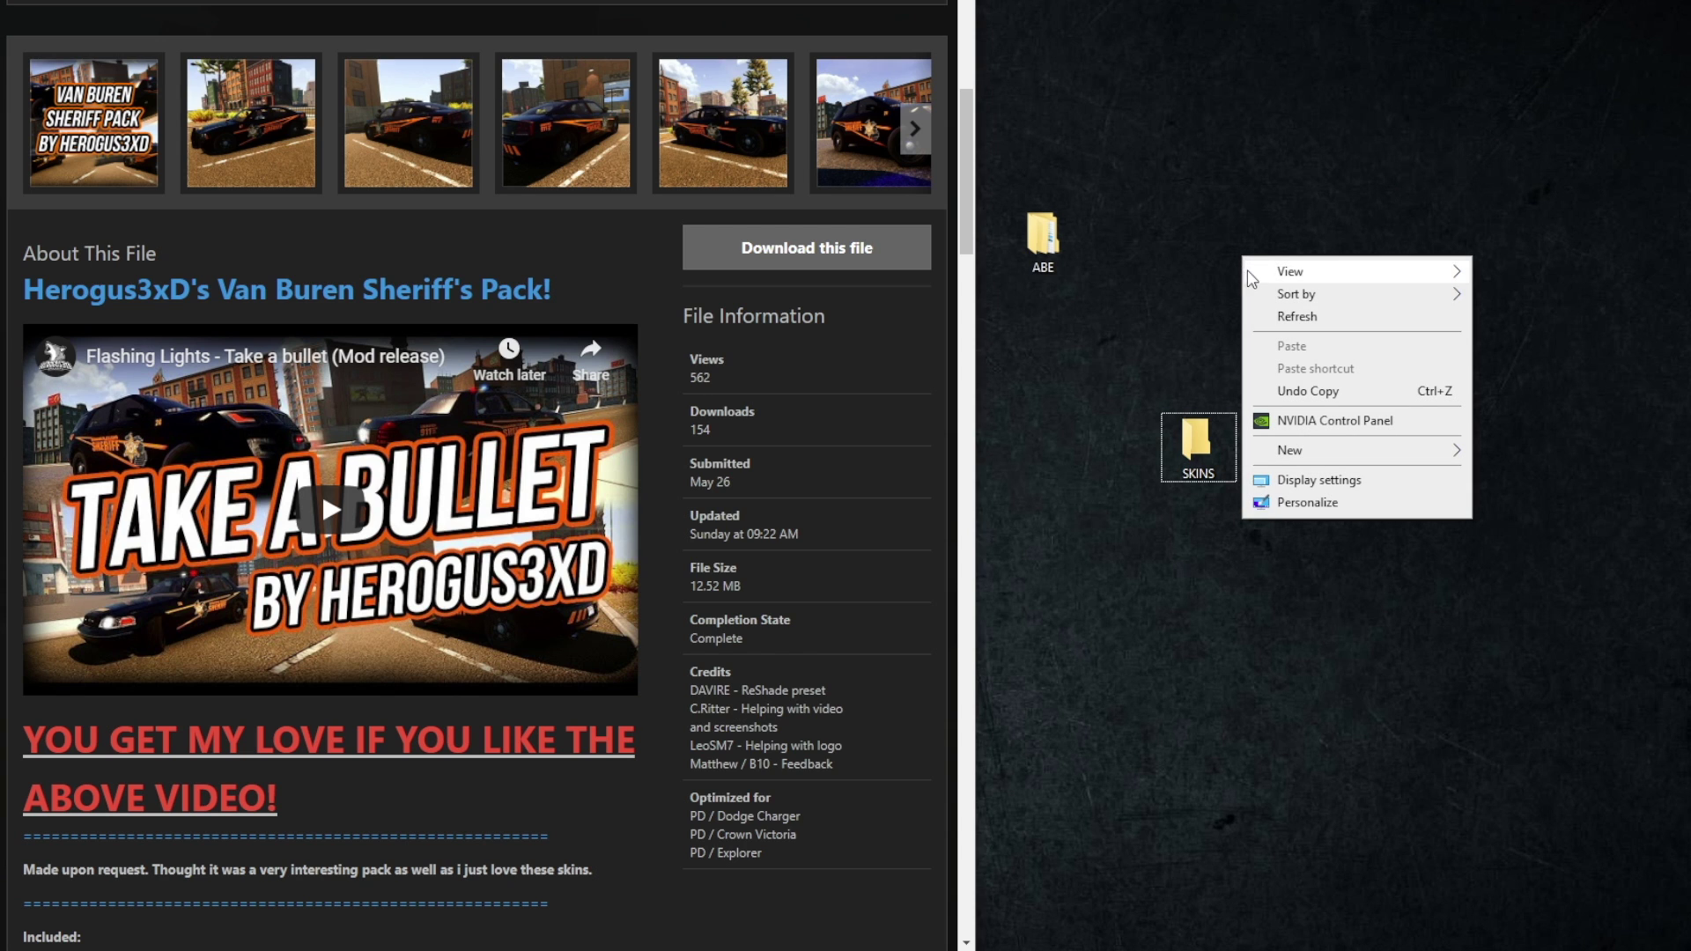
left_click(1516, 453)
type("BACKUP")
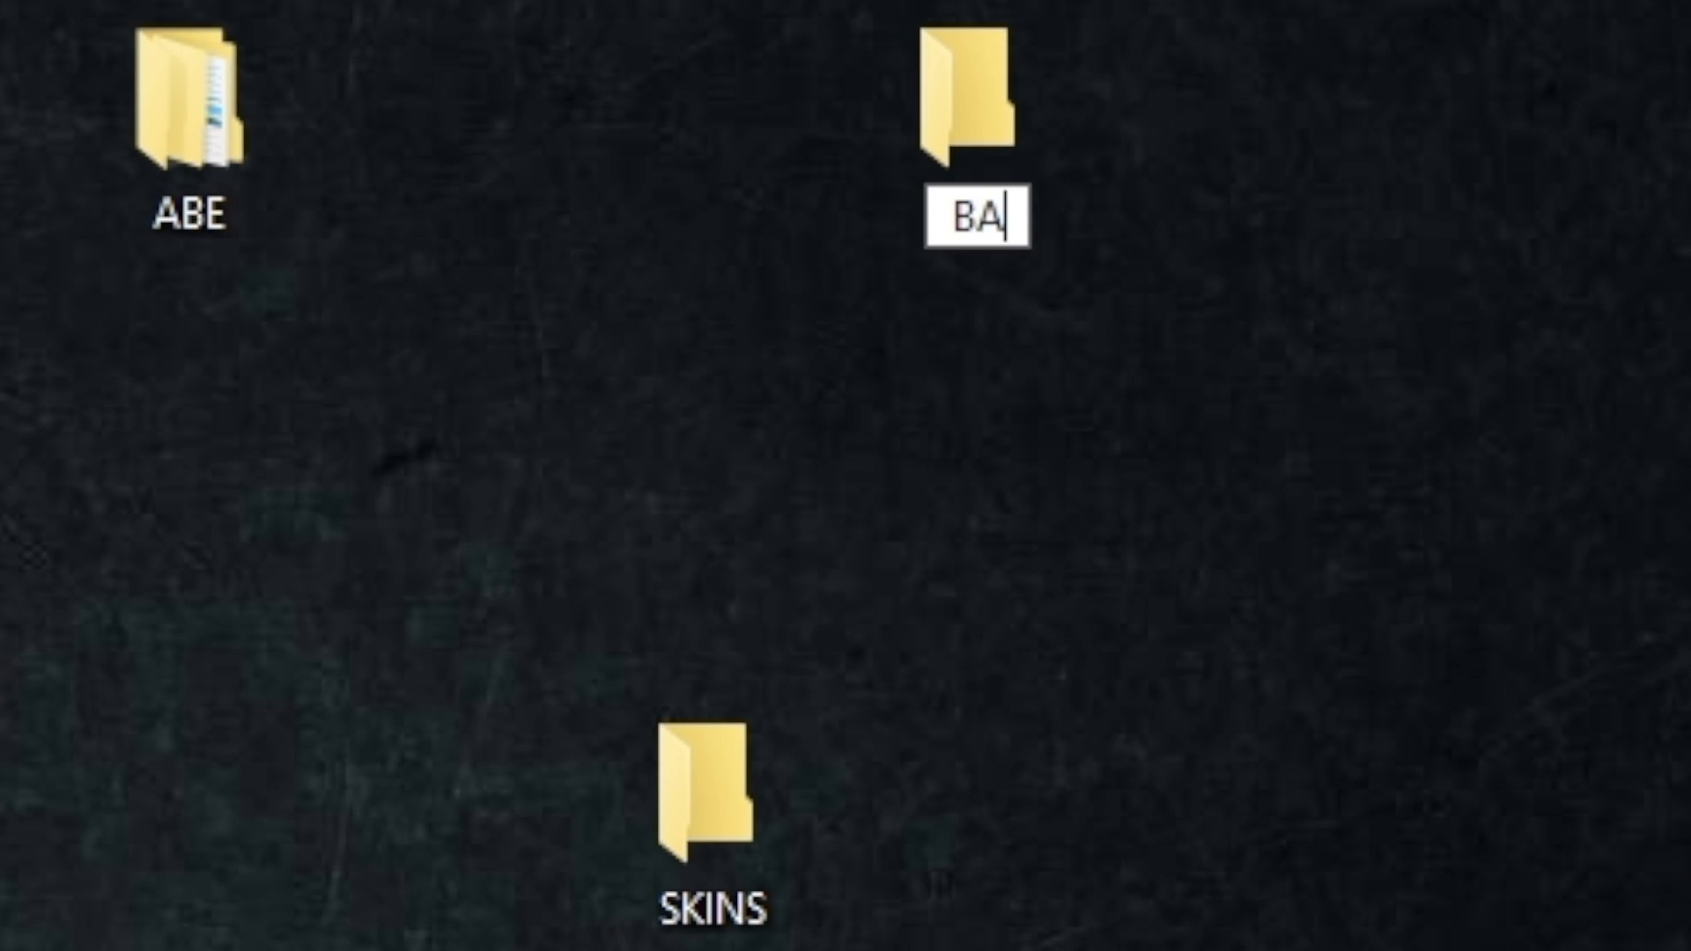
key("Return")
key("alt+Tab")
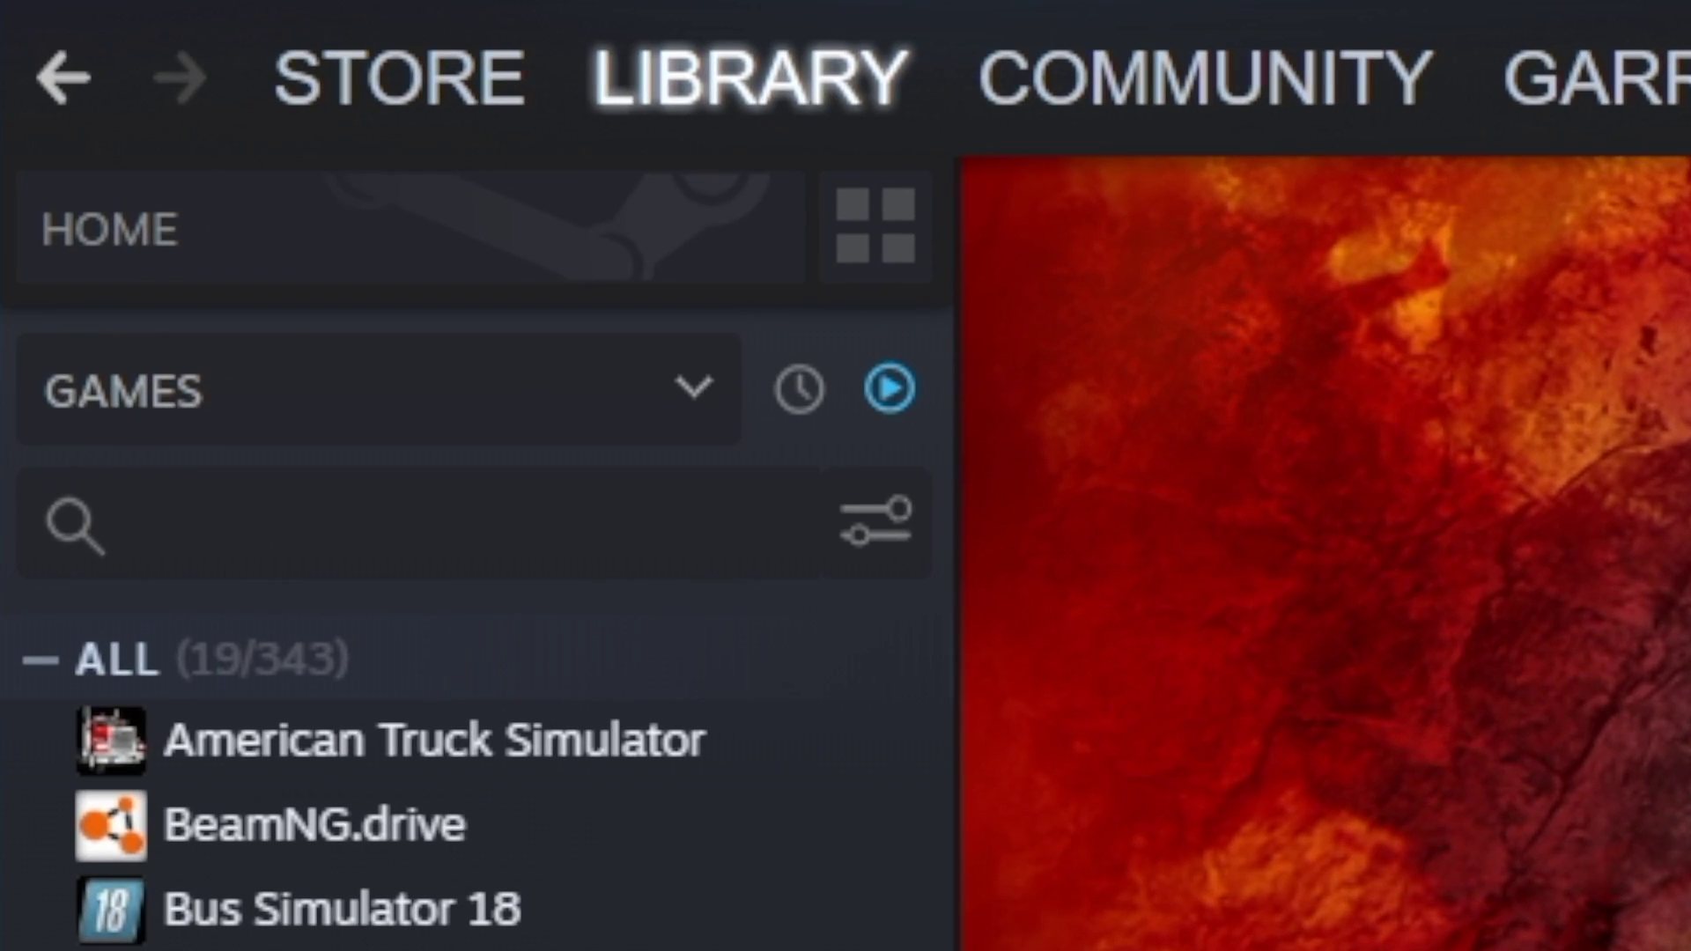
- Browse Flashing Lights' local files from its Manage menu in the Steam library
right_click(545, 393)
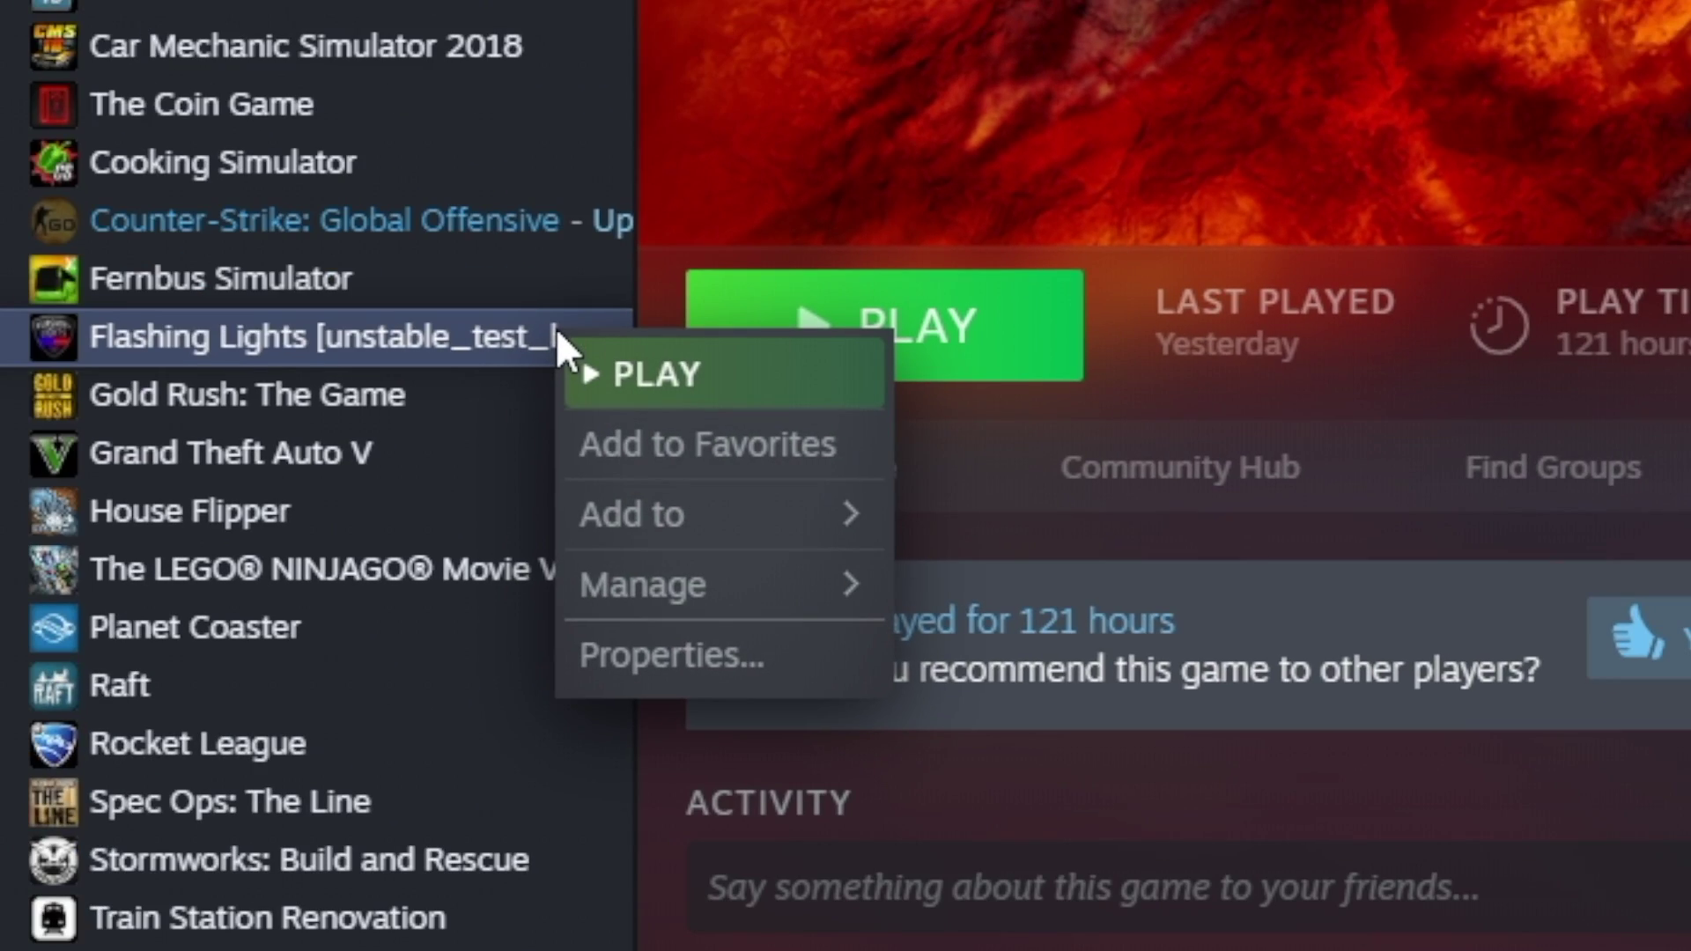
mouse_move(713, 546)
mouse_move(726, 576)
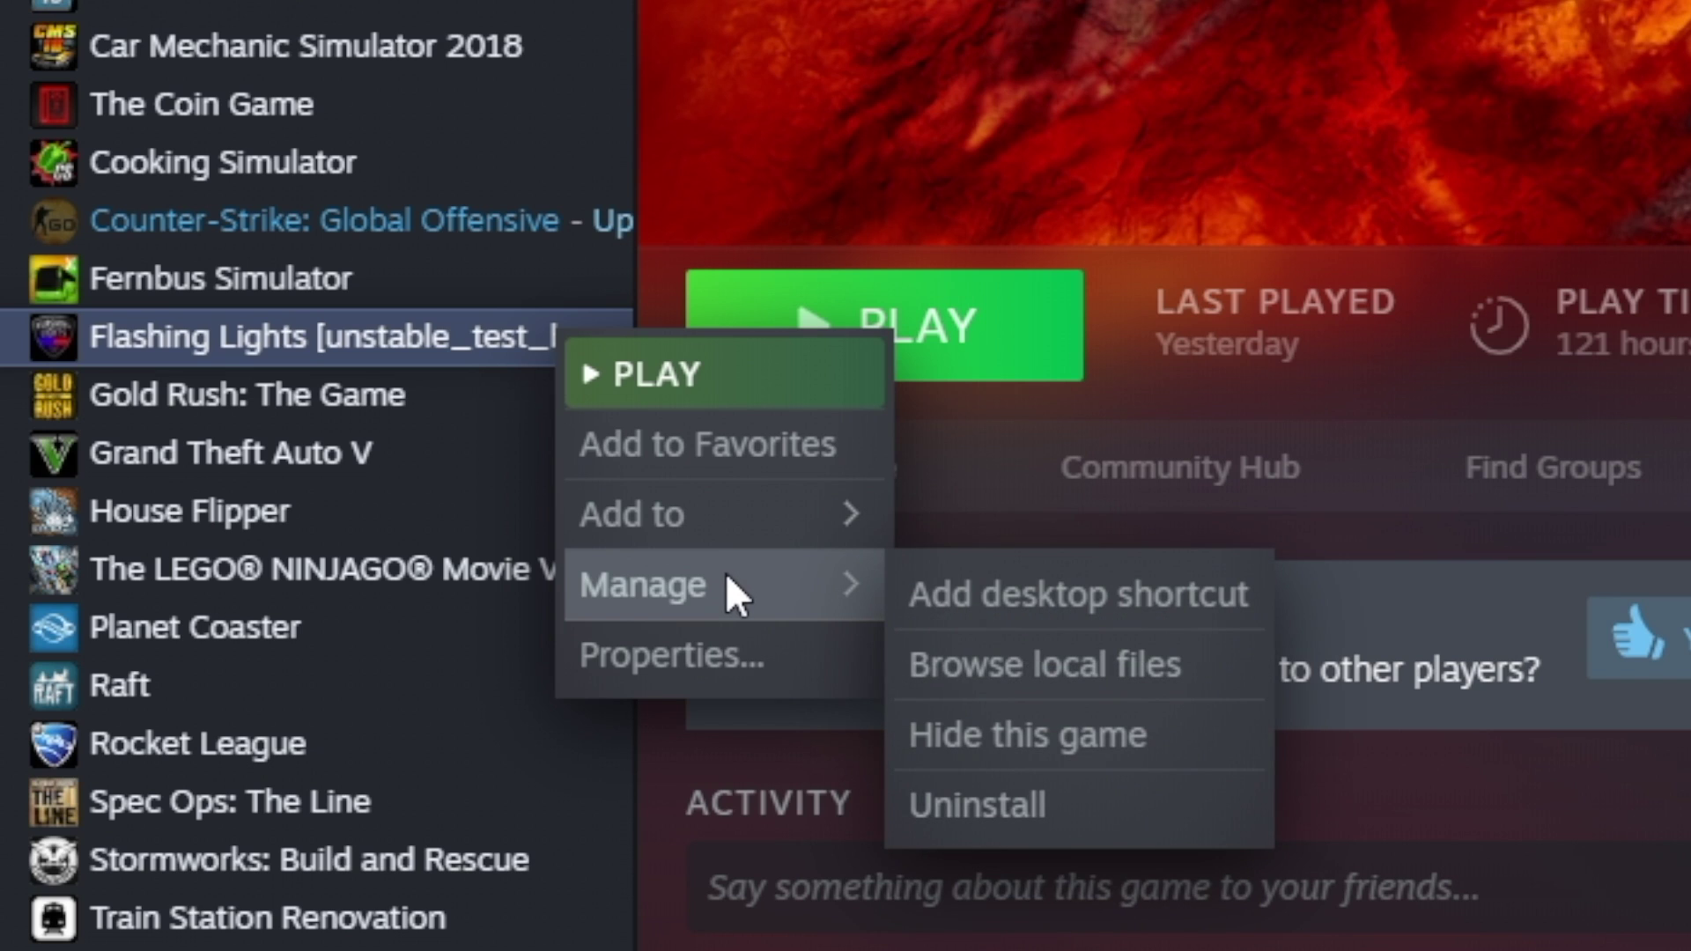
left_click(1088, 667)
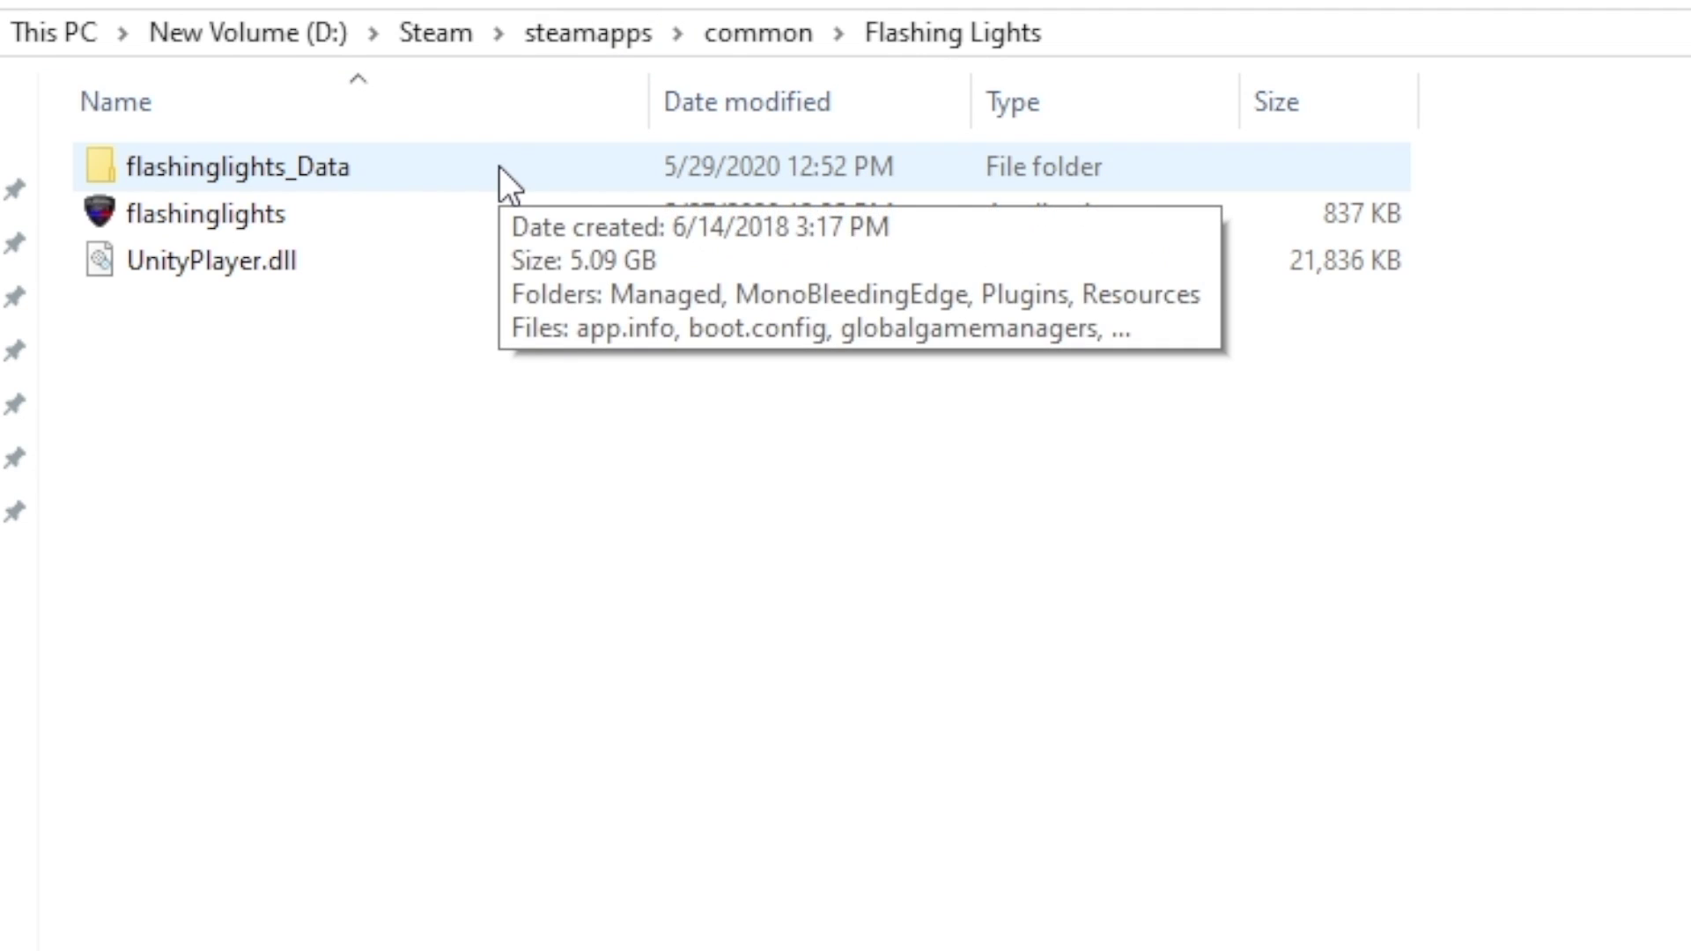
- Copy resources.assets from flashinglights_Data and paste it into the BACKUP folder
double_click(500, 166)
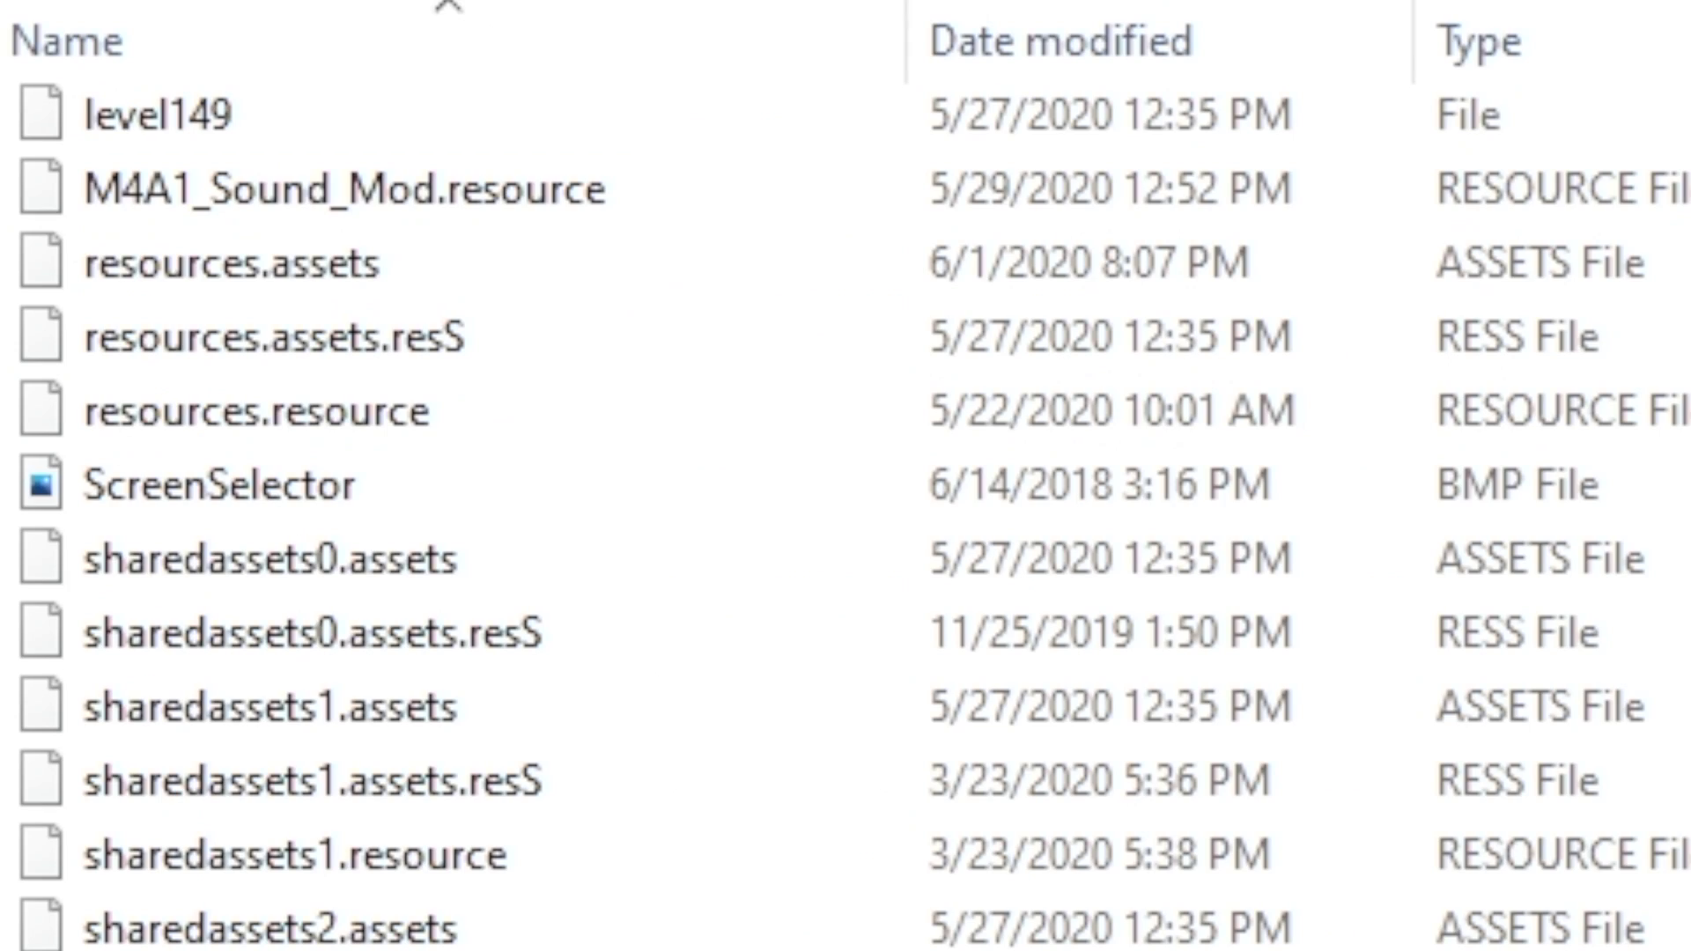
left_click(966, 282)
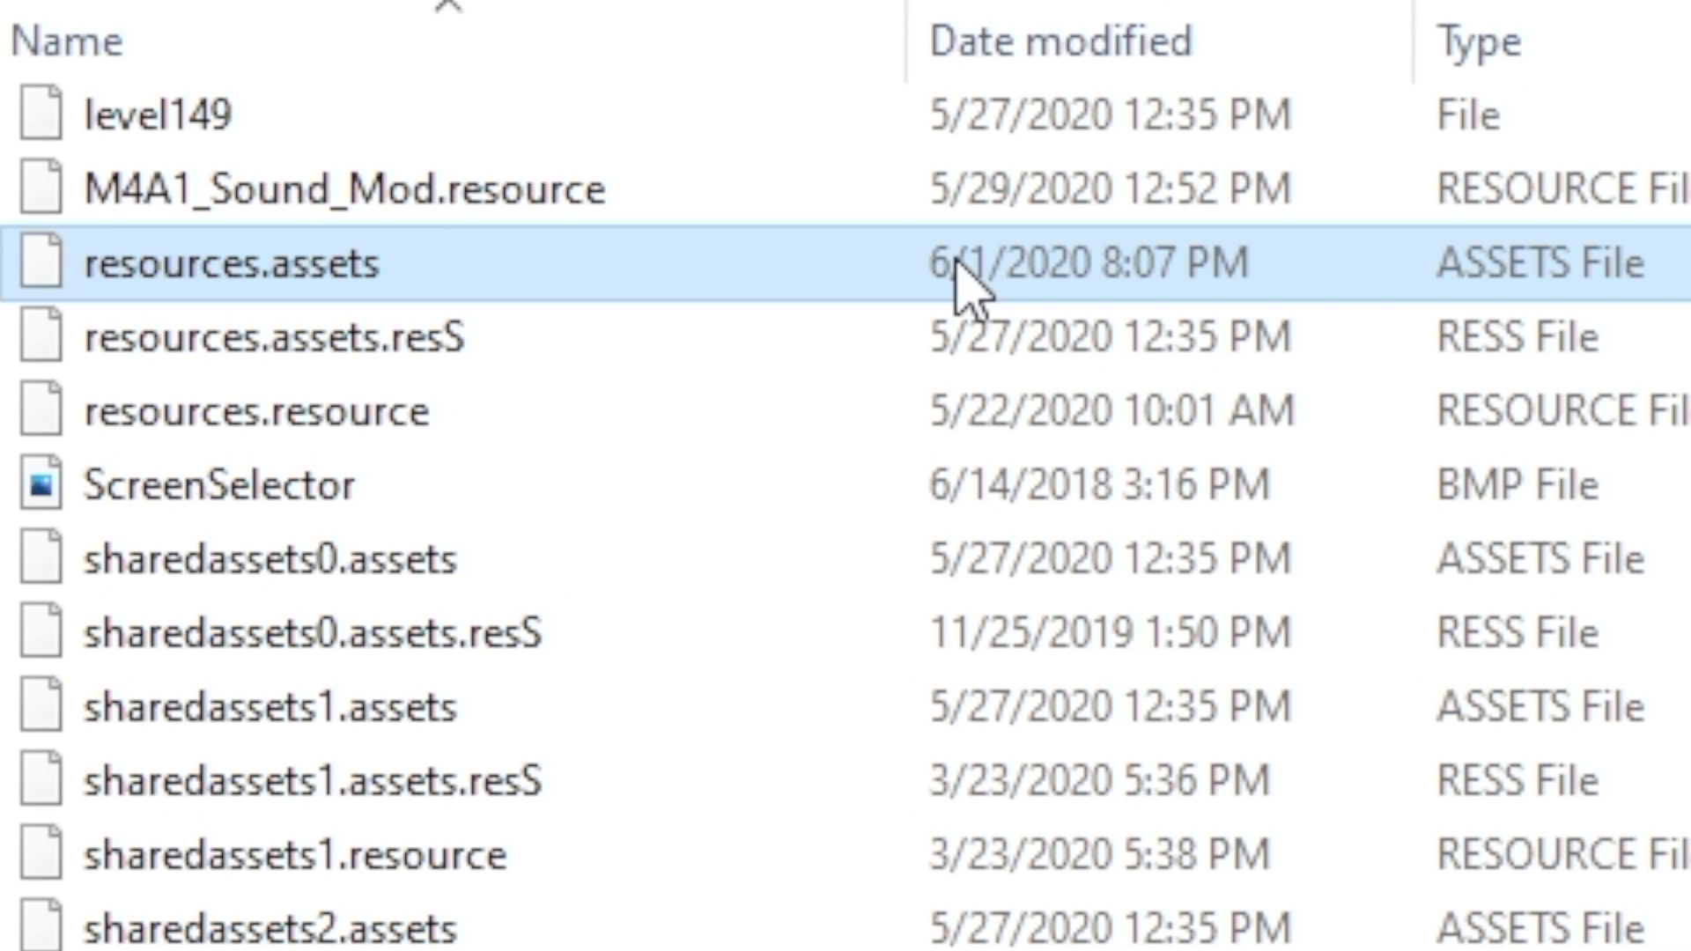
right_click(965, 273)
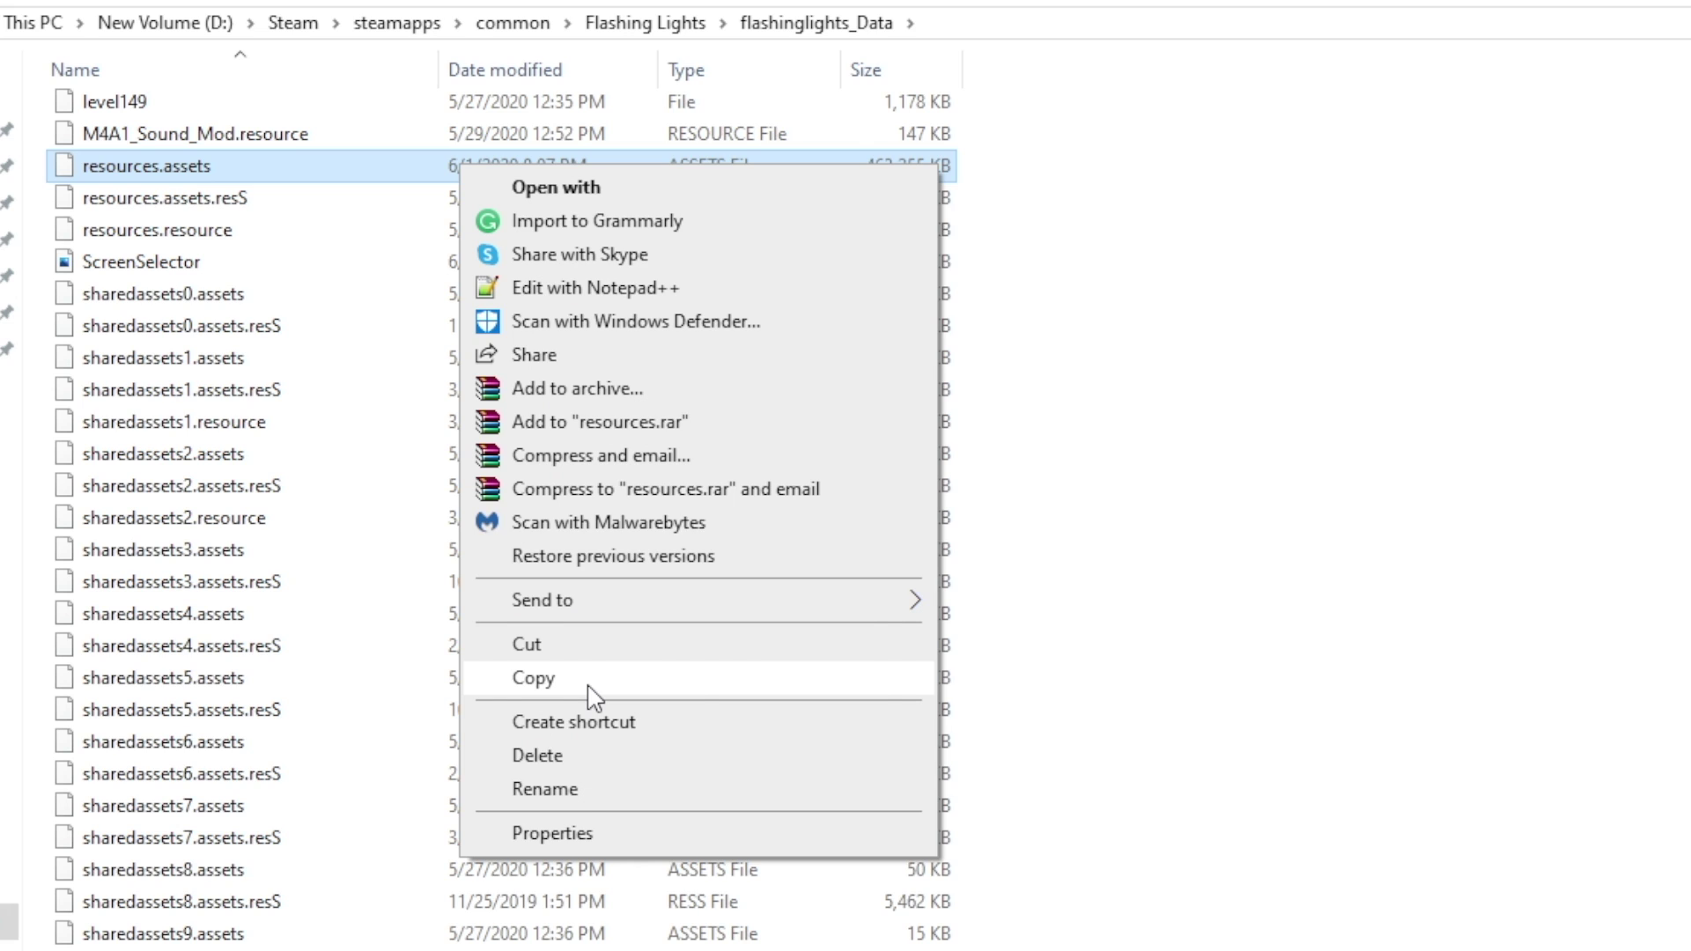
left_click(590, 696)
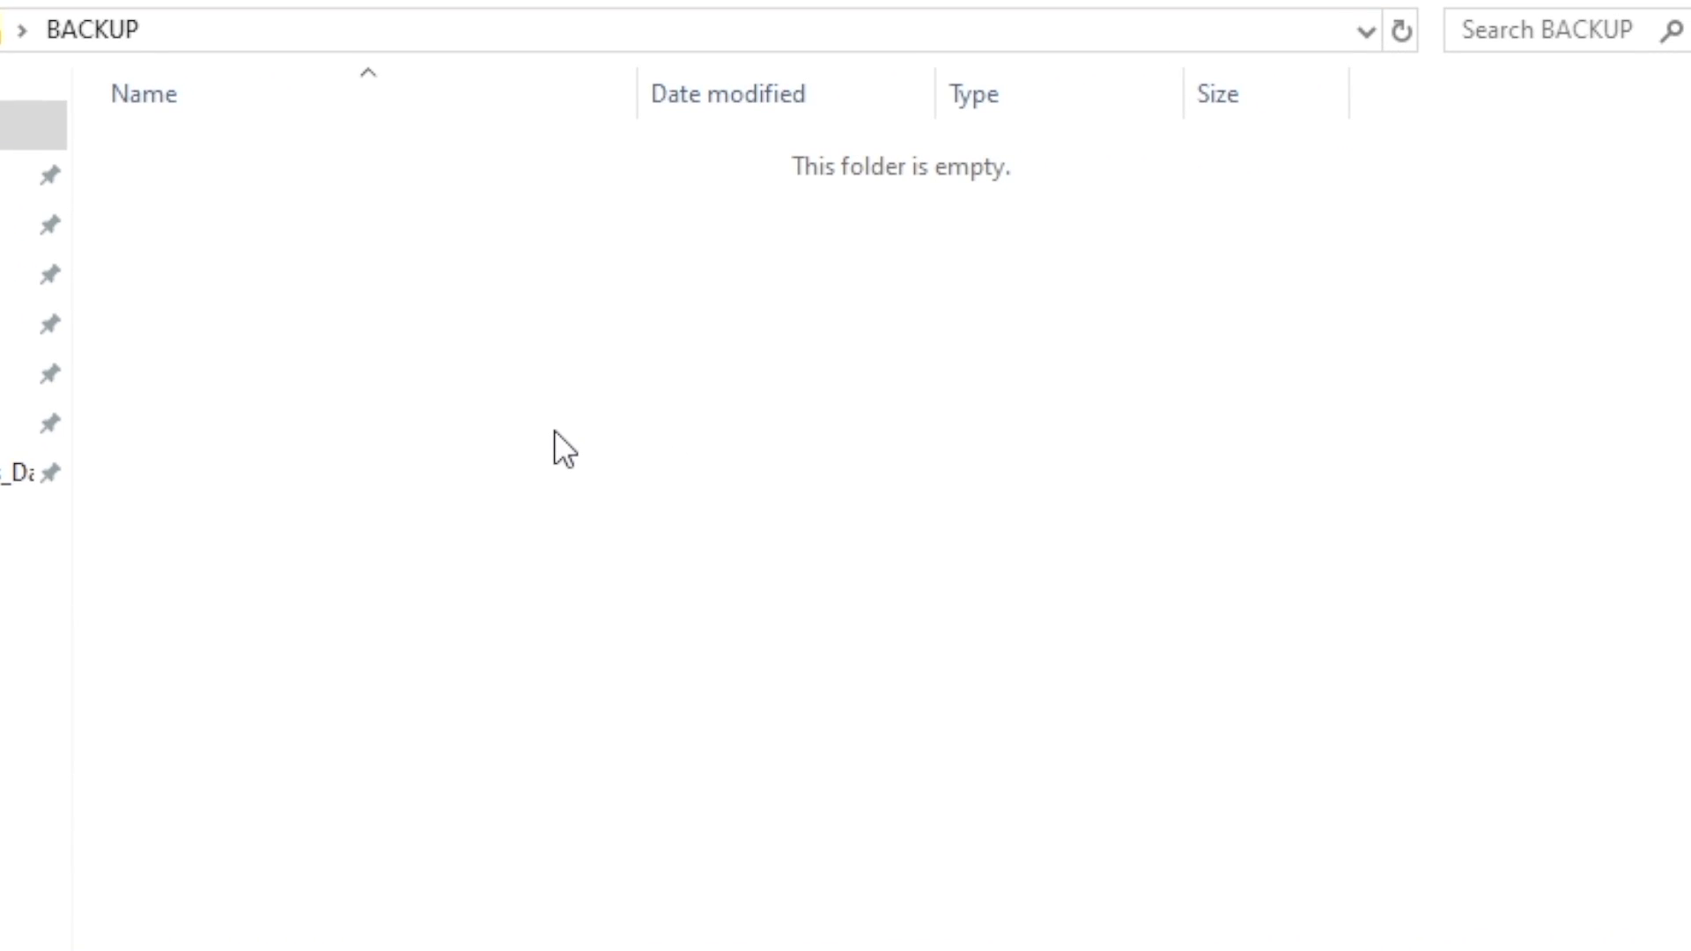
key("ctrl+v")
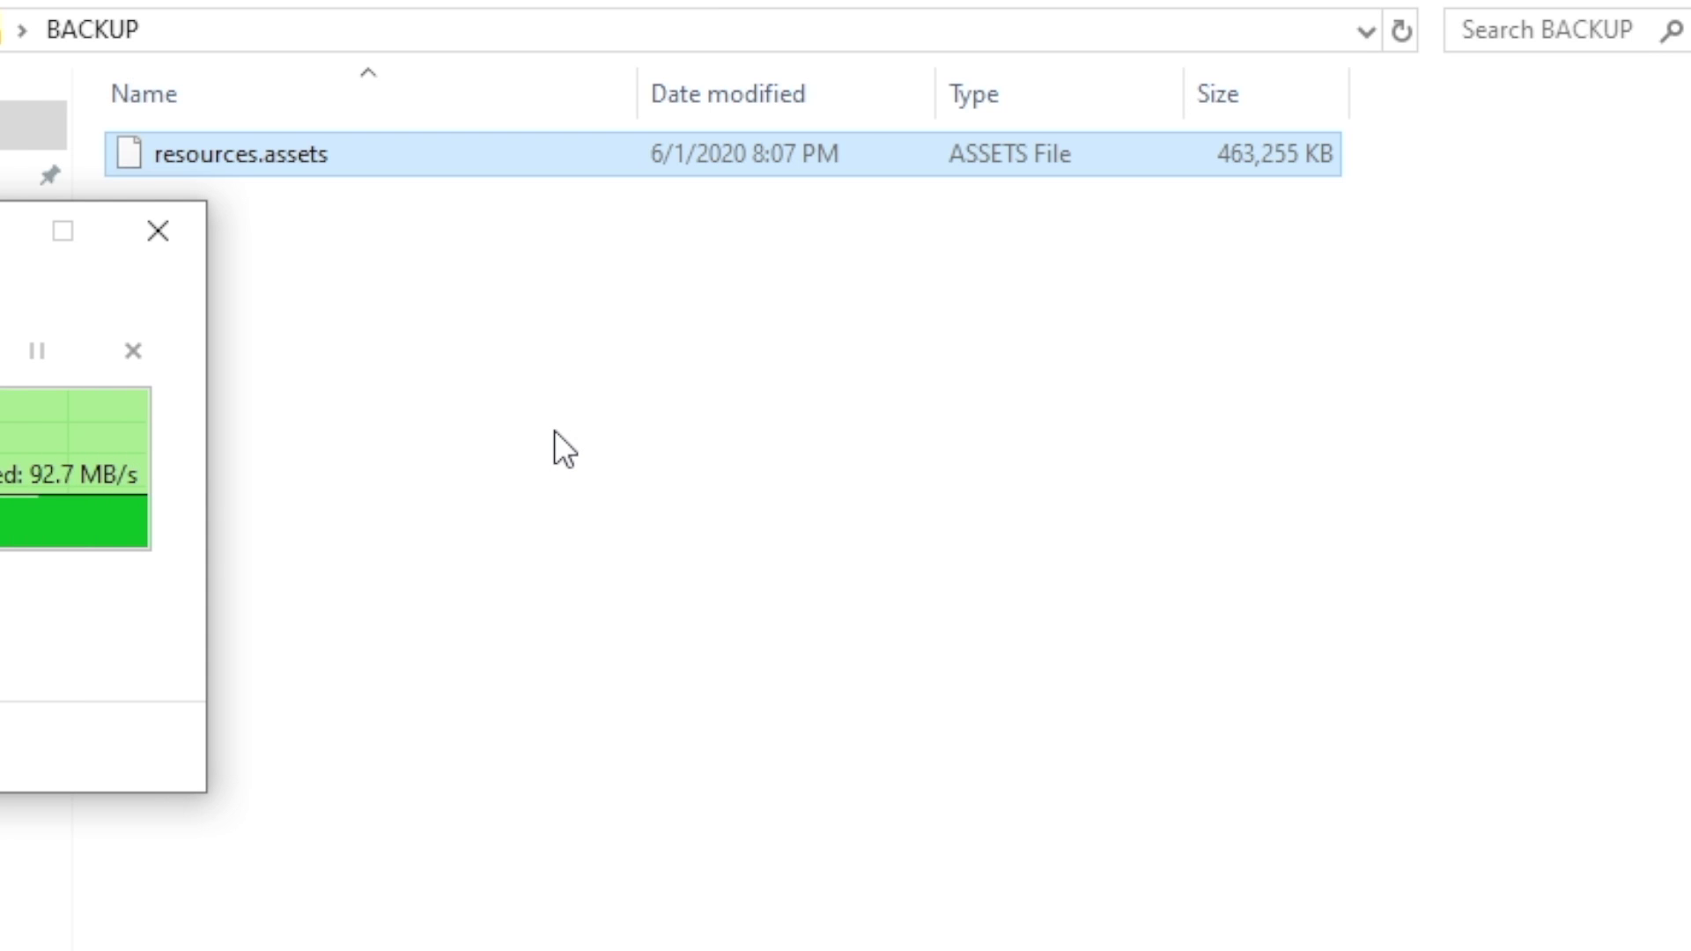
right_click(537, 537)
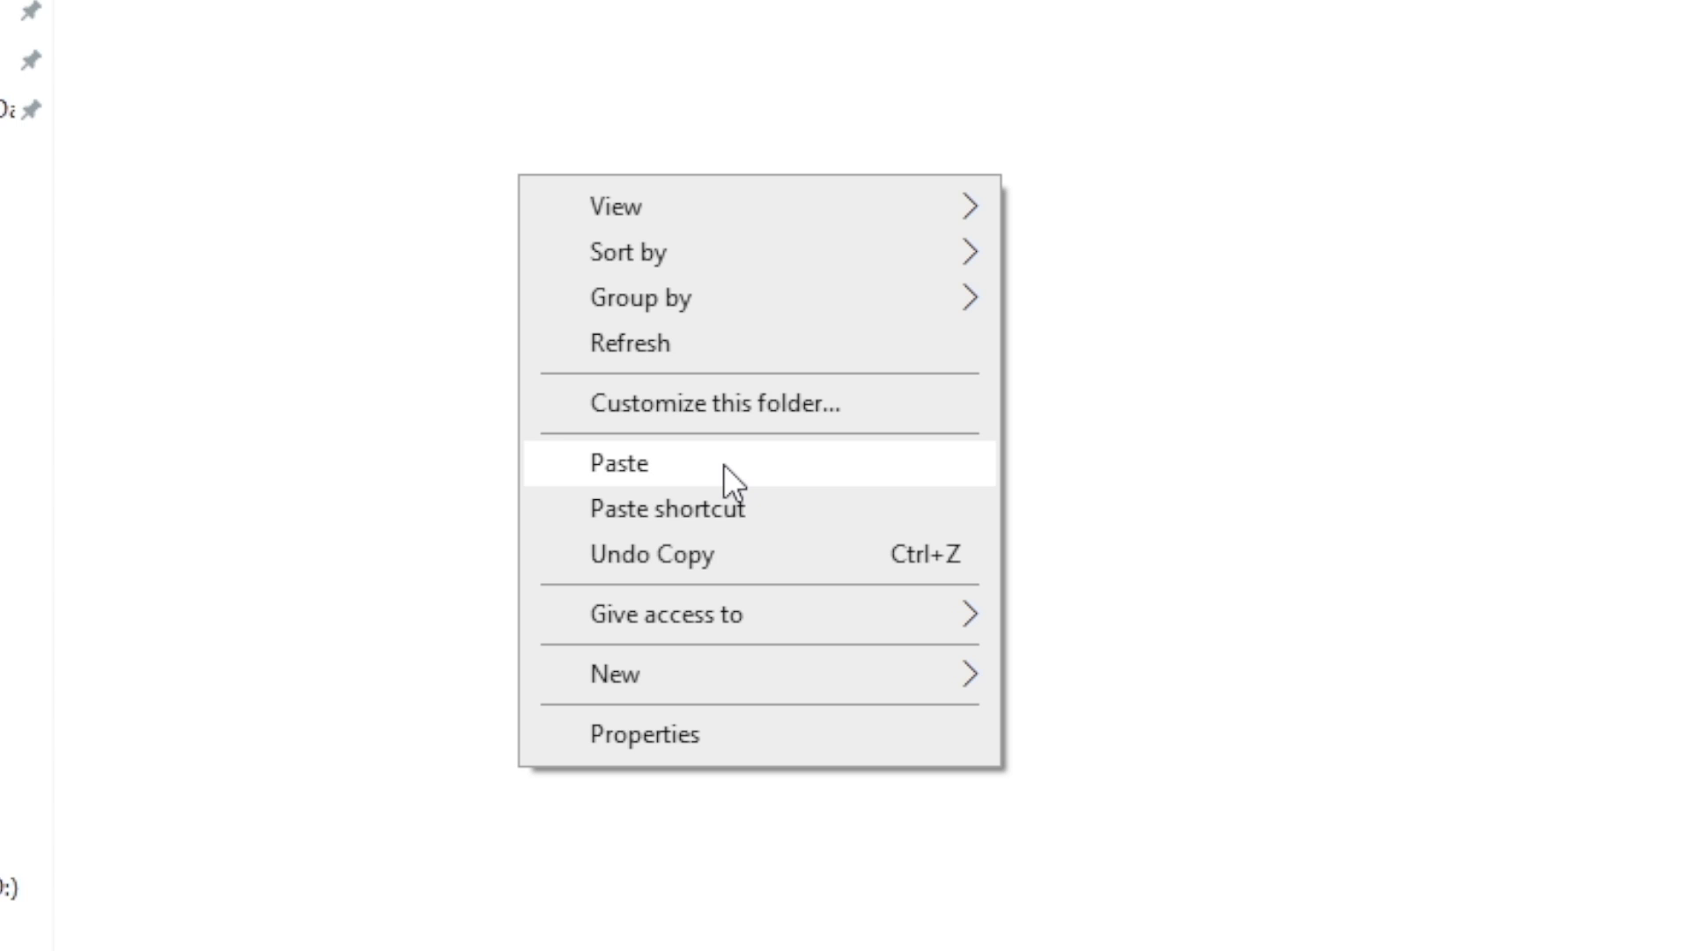
left_click(722, 463)
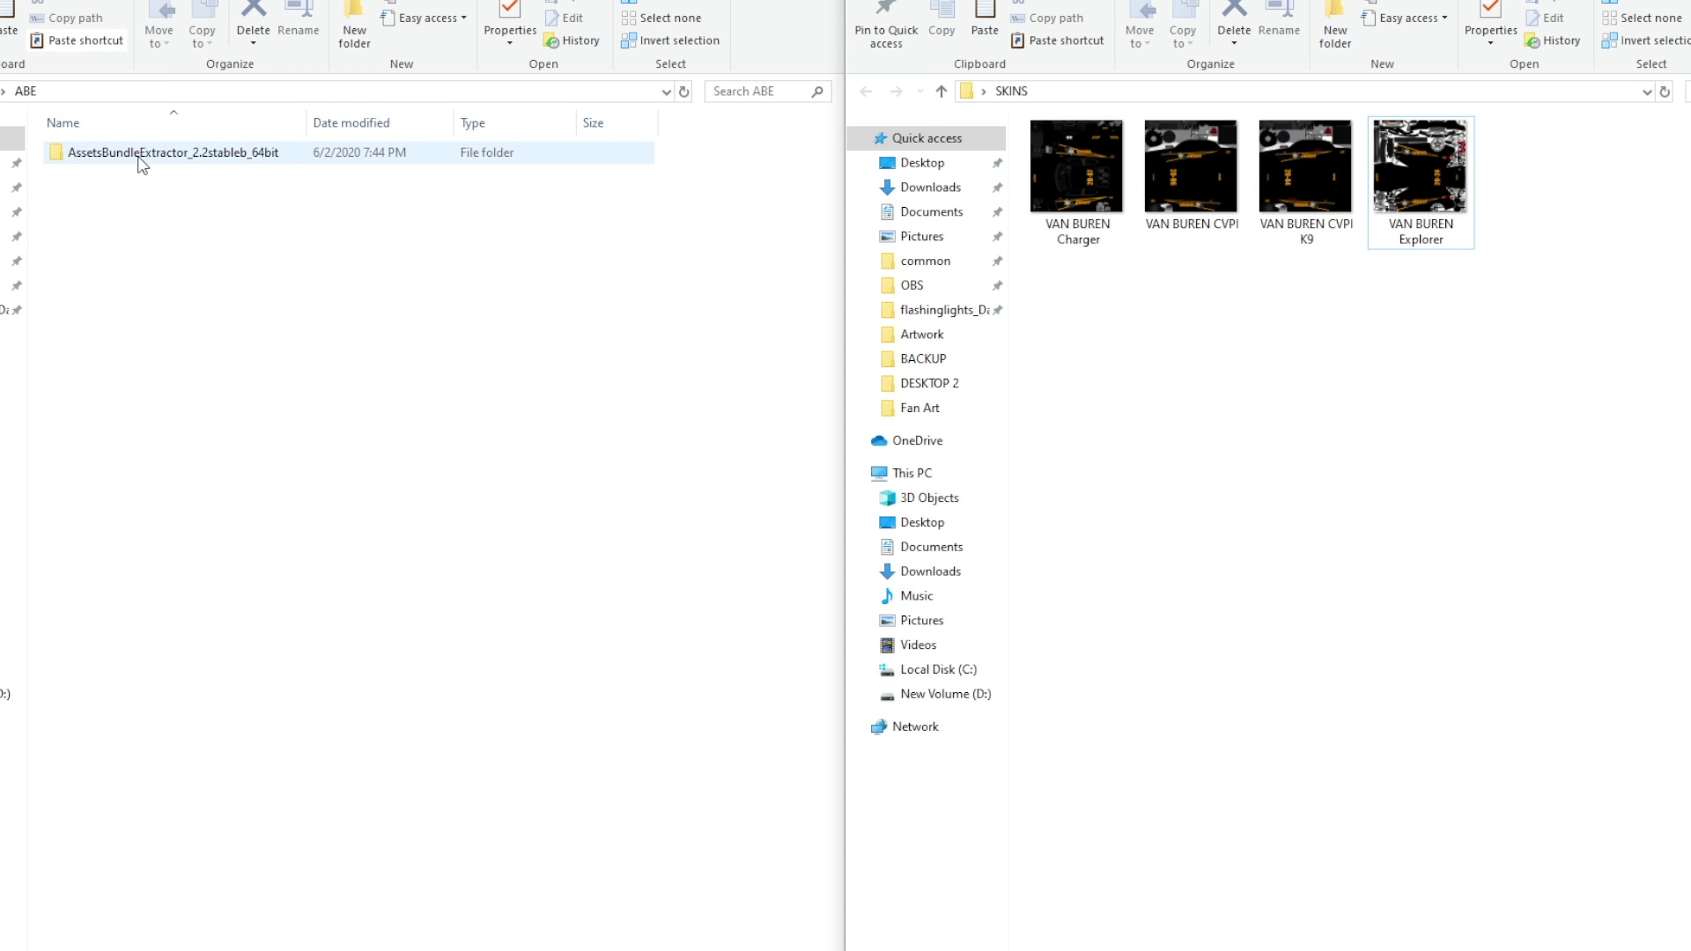
- Launch AssetBundleExtractor from the 64bit folder and move its window to mid-screen
double_click(139, 159)
double_click(139, 158)
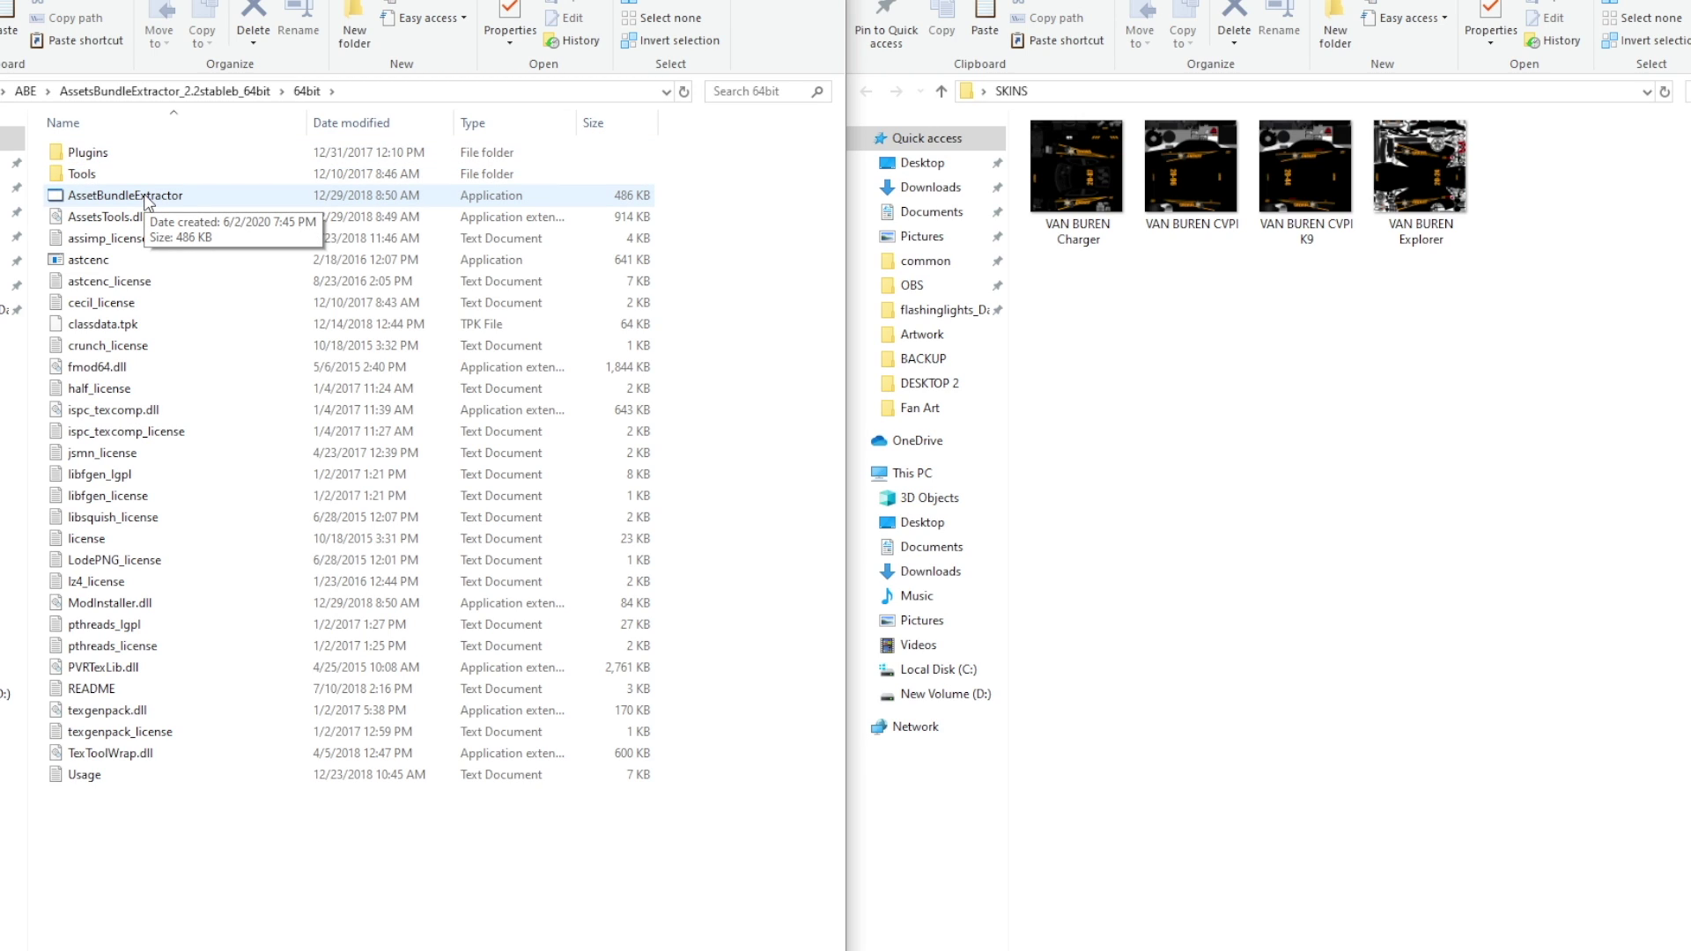
double_click(145, 201)
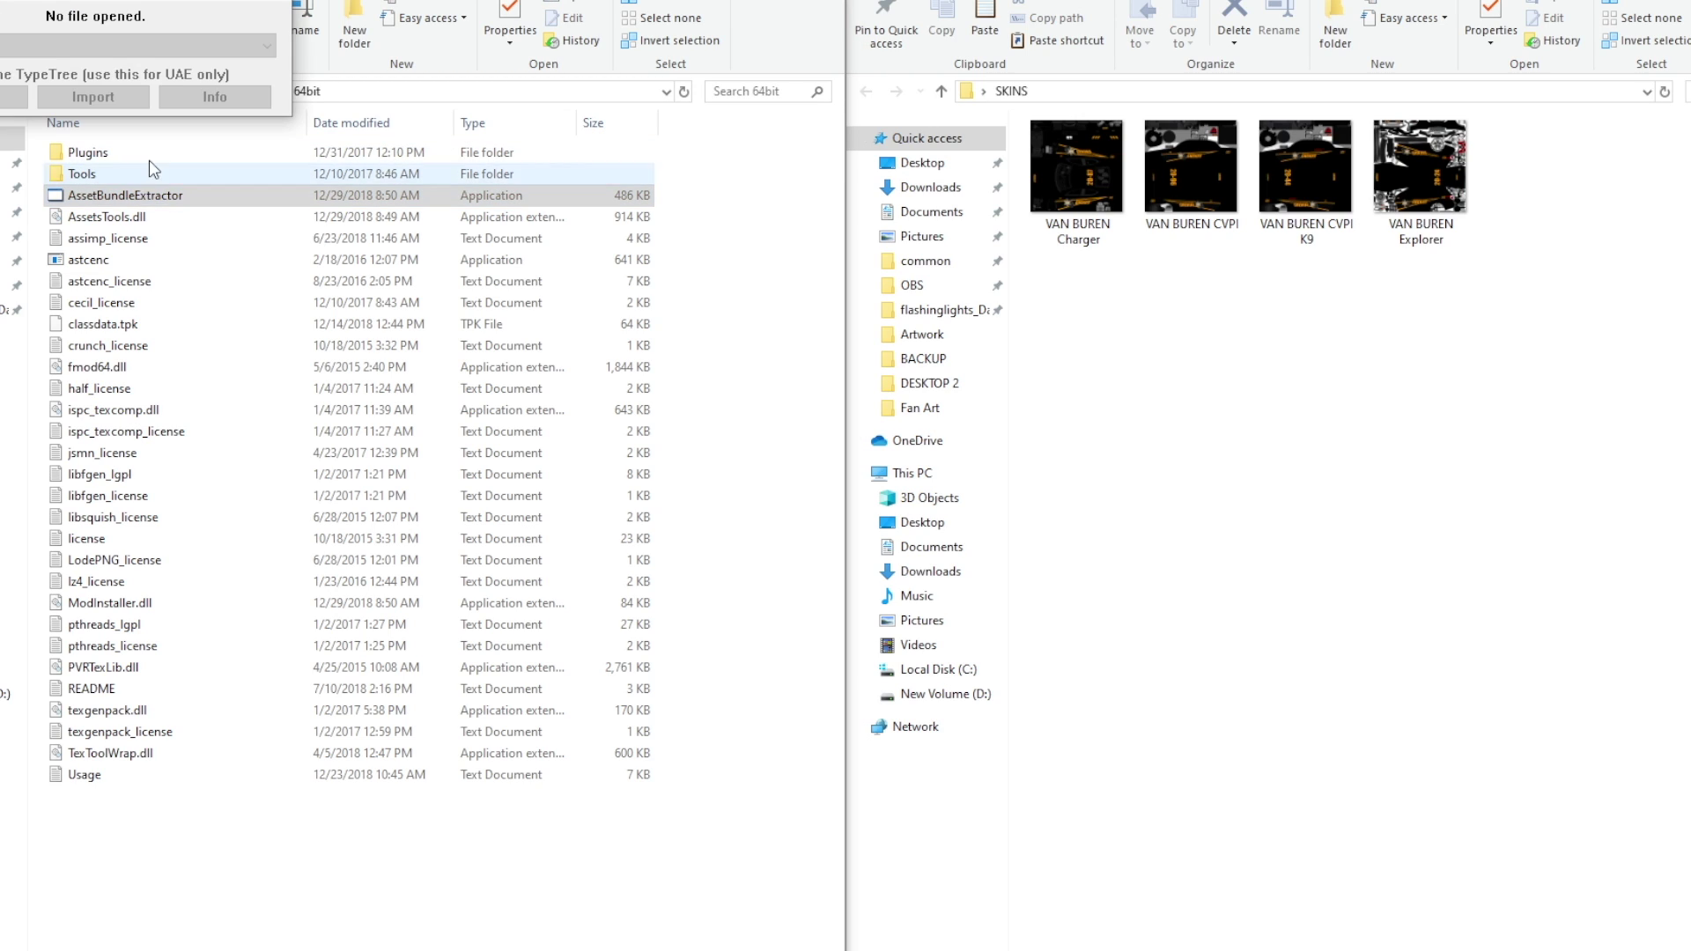
left_click_drag(105, 5, 401, 298)
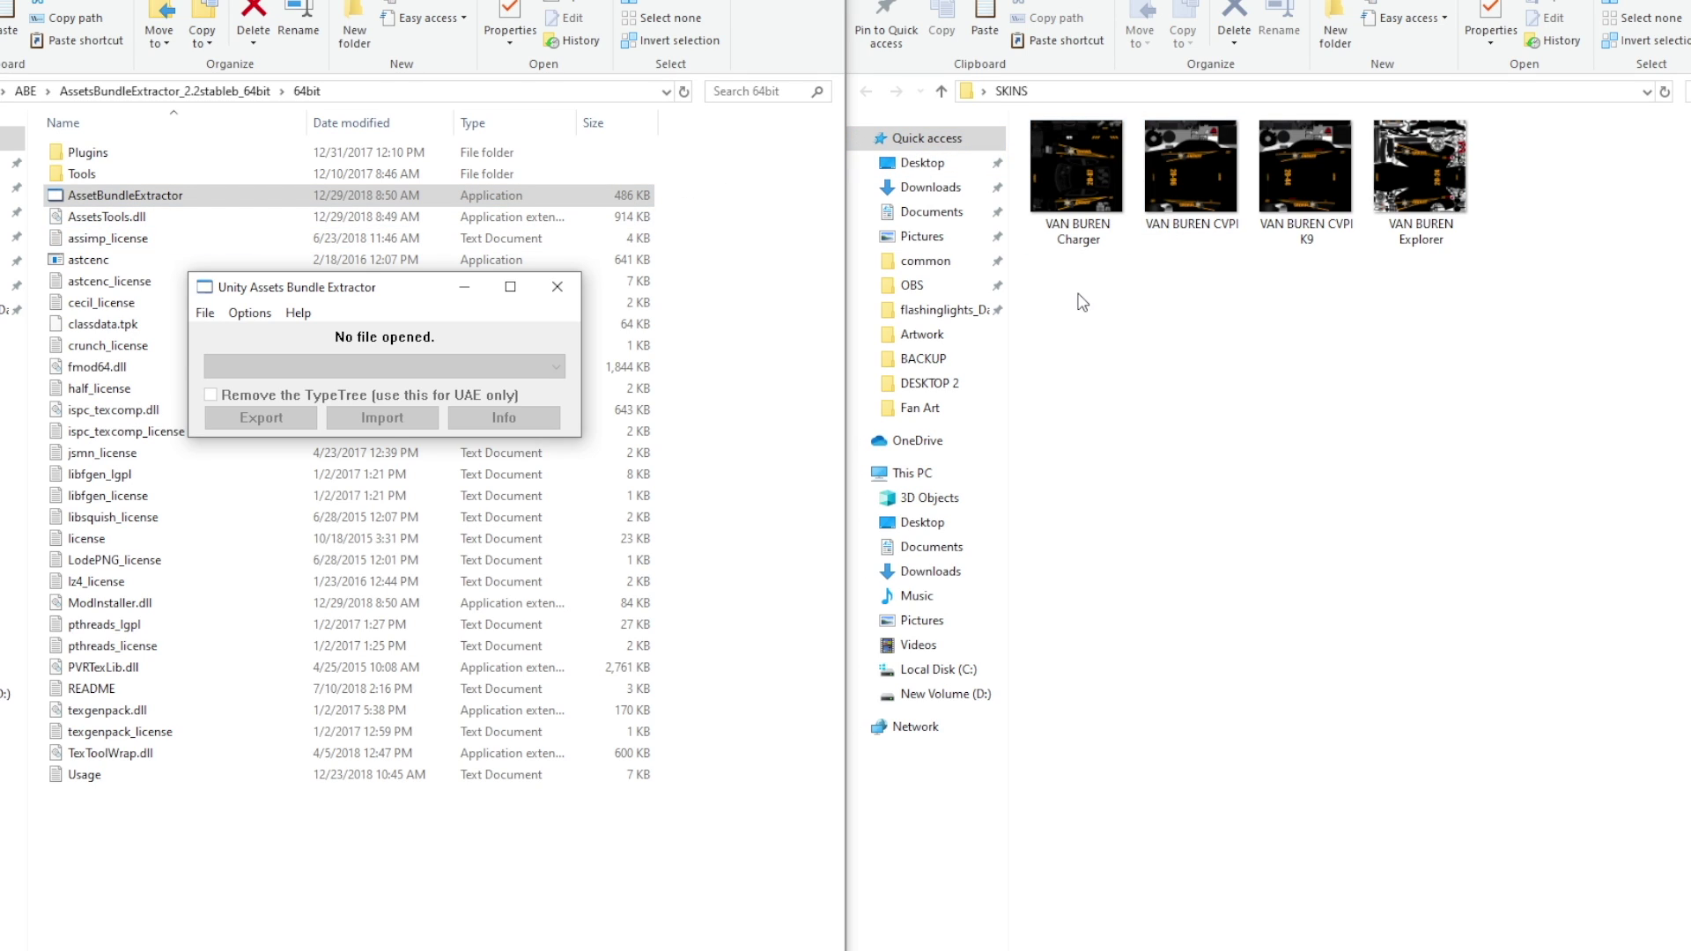
left_click_drag(1077, 292, 1268, 289)
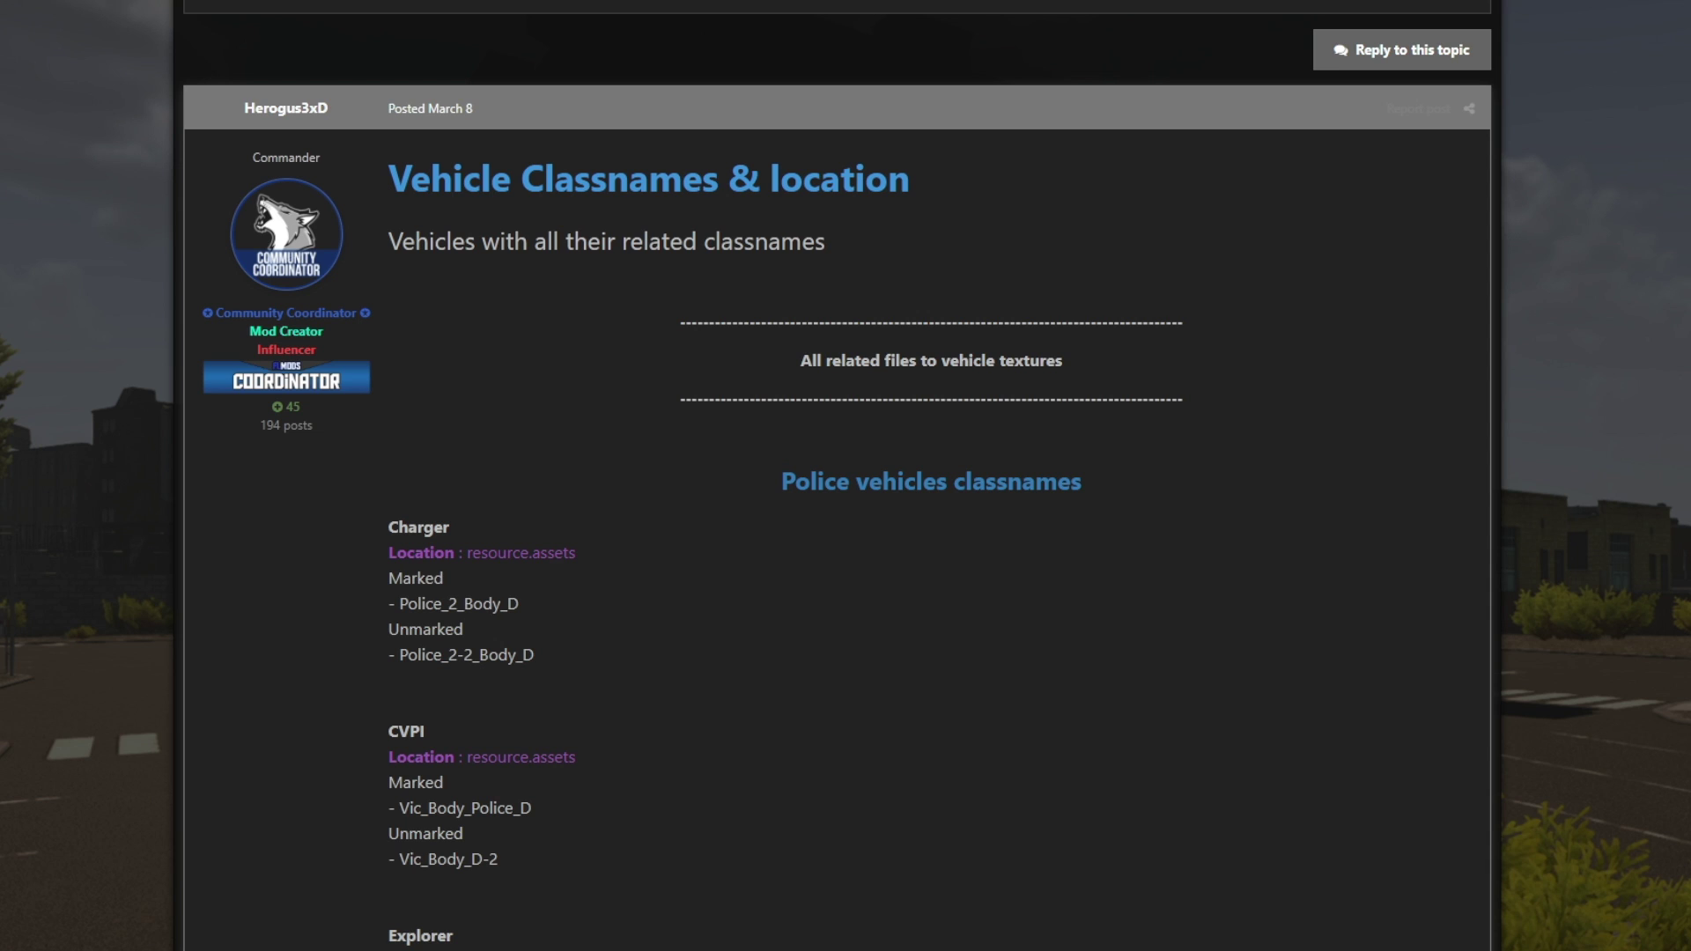
scroll(986, 204, "down", 5)
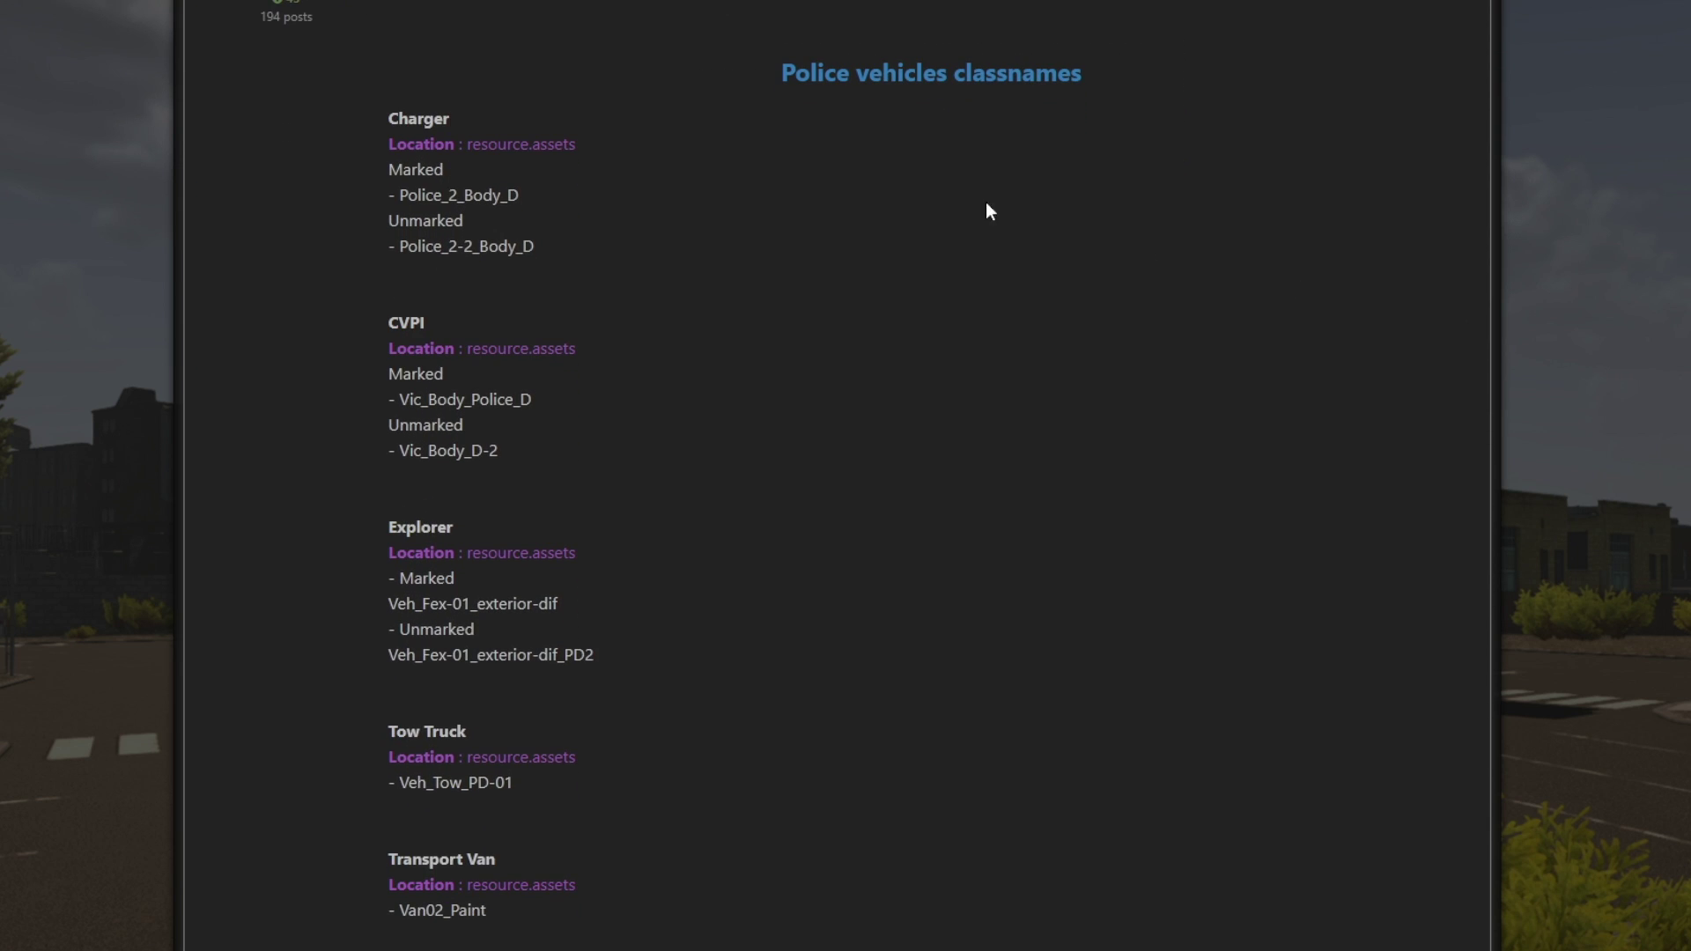
left_click_drag(779, 74, 1085, 91)
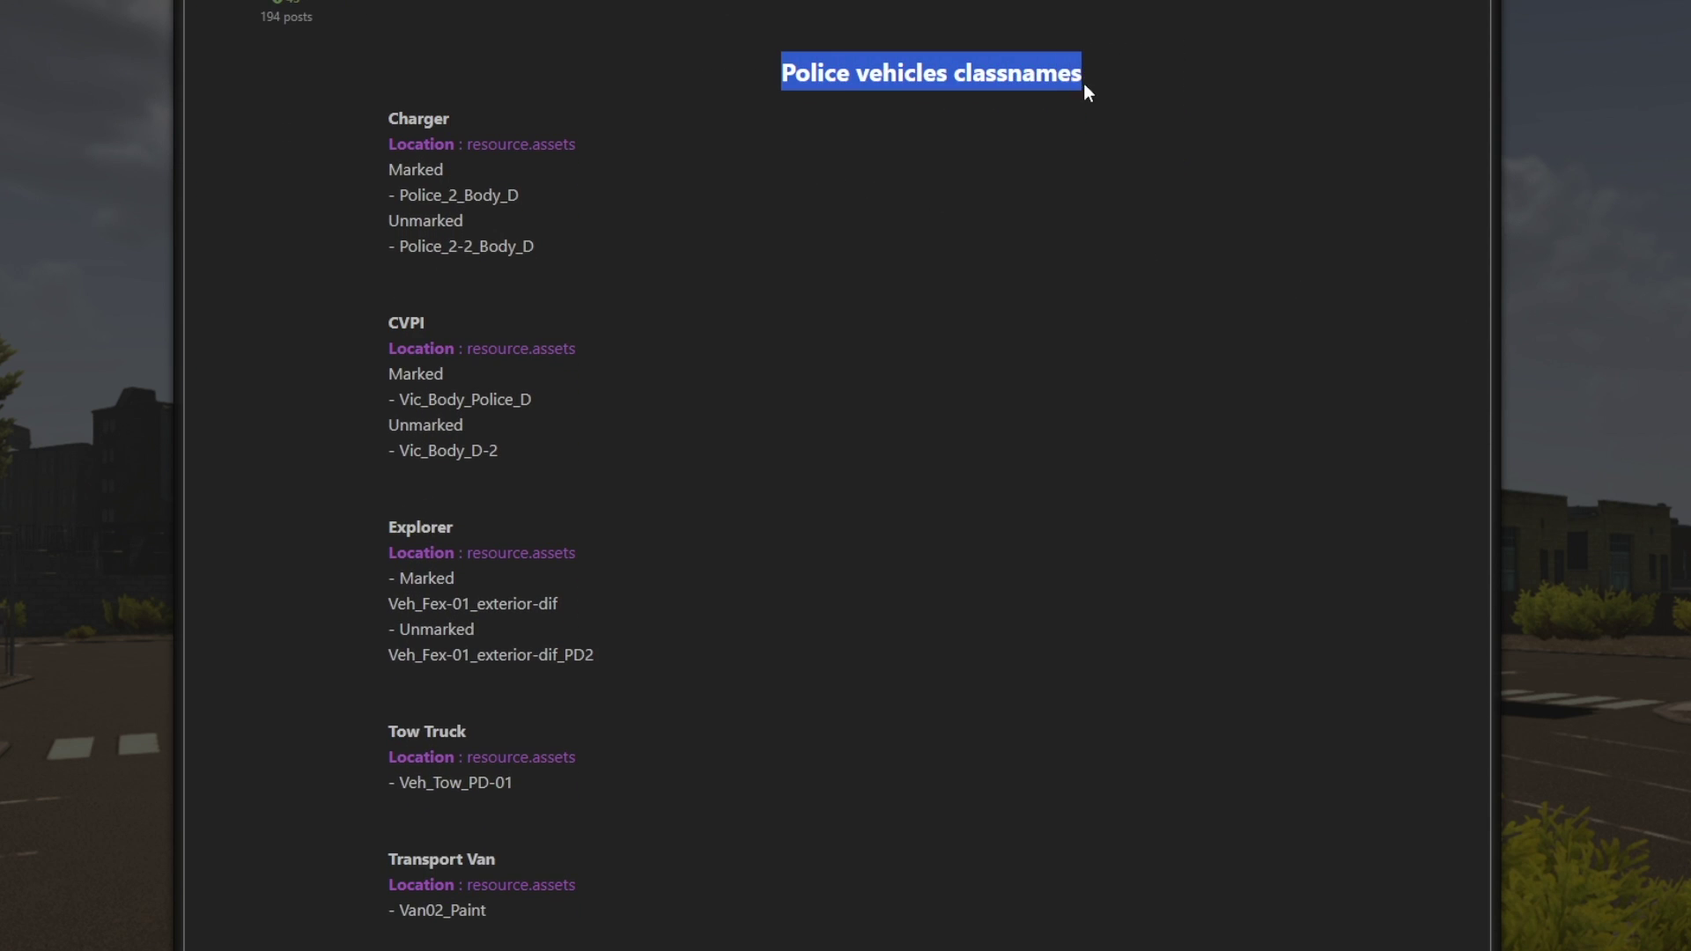
left_click(1092, 83)
scroll(1022, 291, "down", 9)
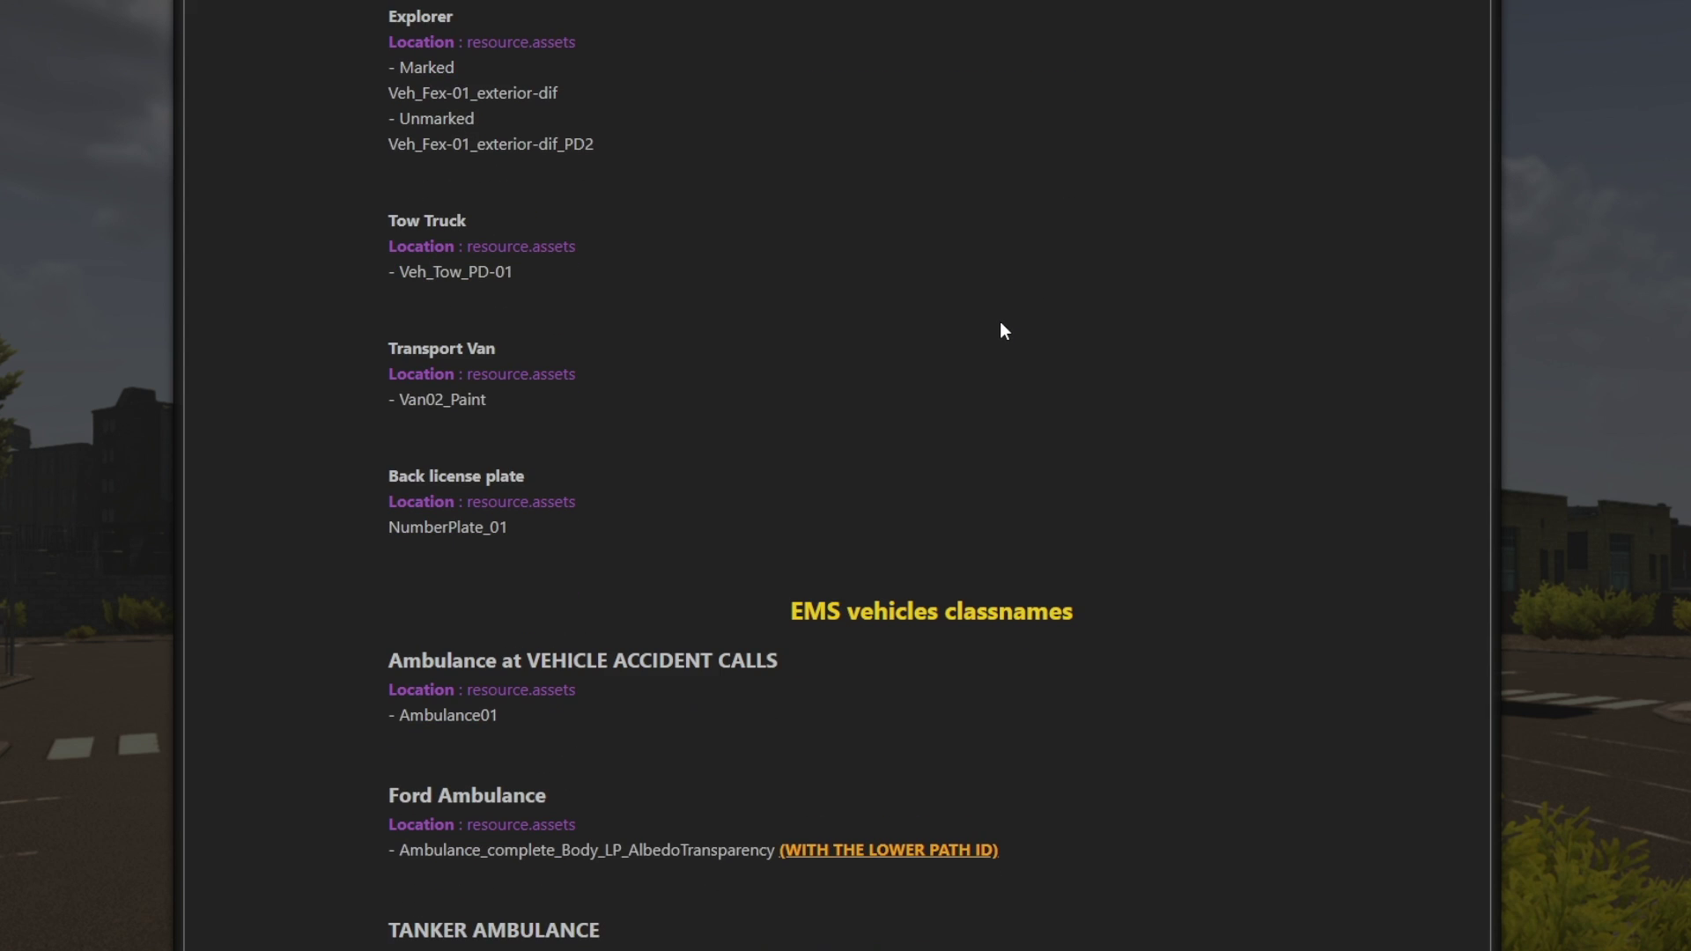
left_click_drag(789, 392, 1092, 384)
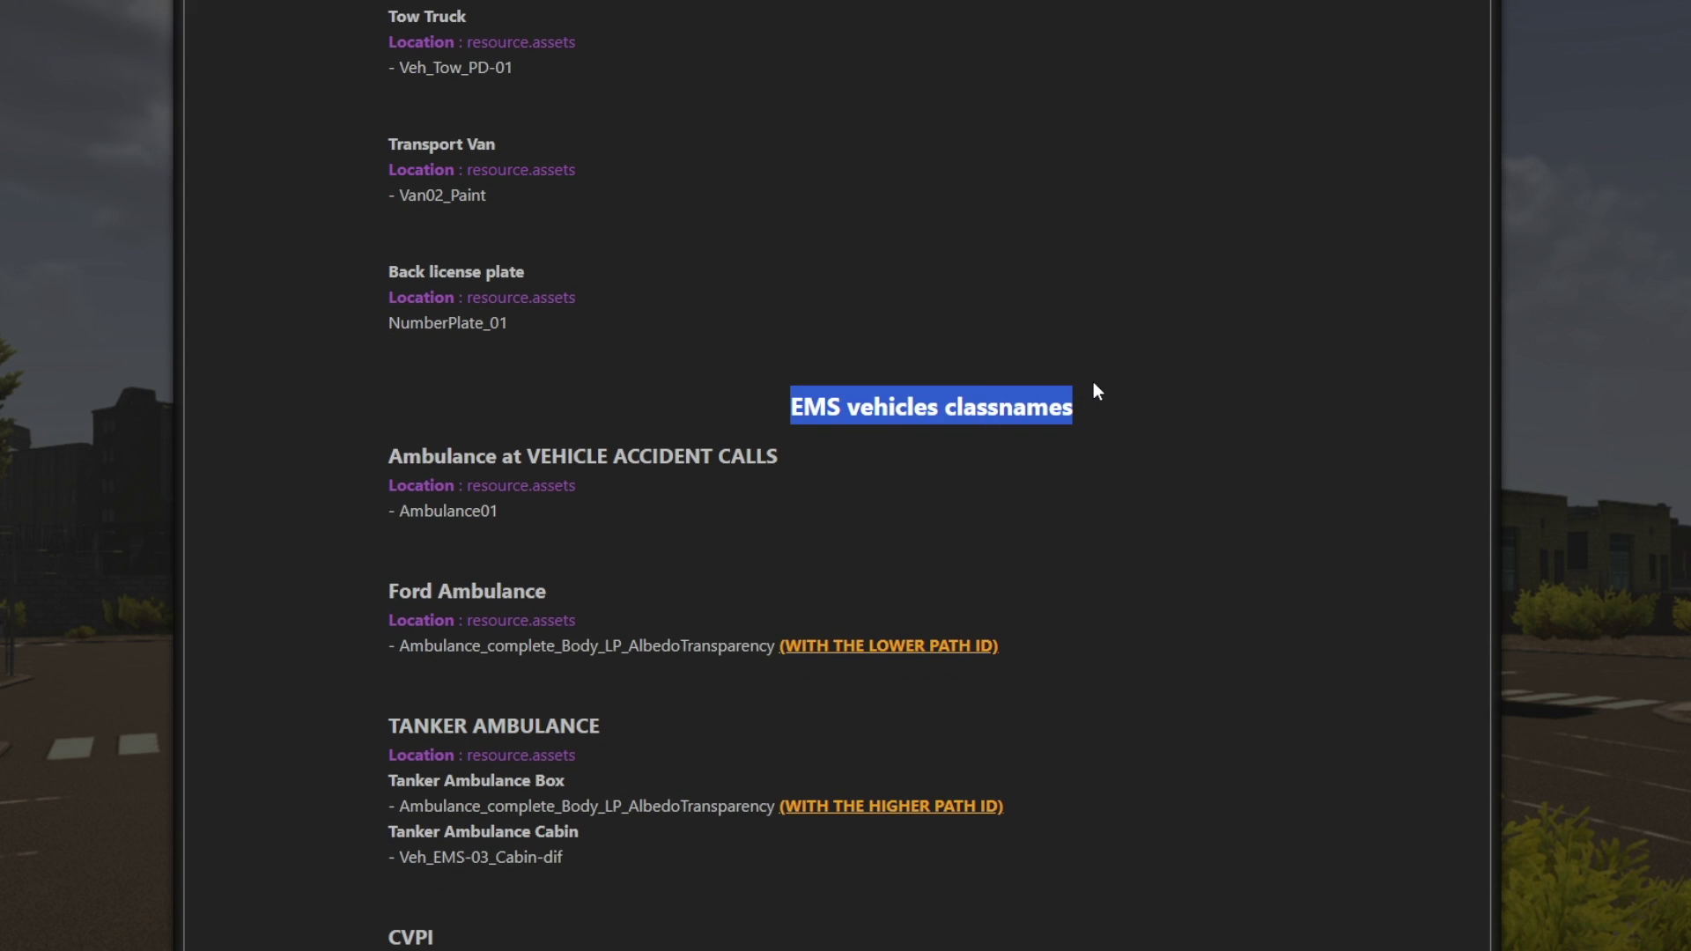
left_click(1092, 384)
scroll(1093, 383, "down", 10)
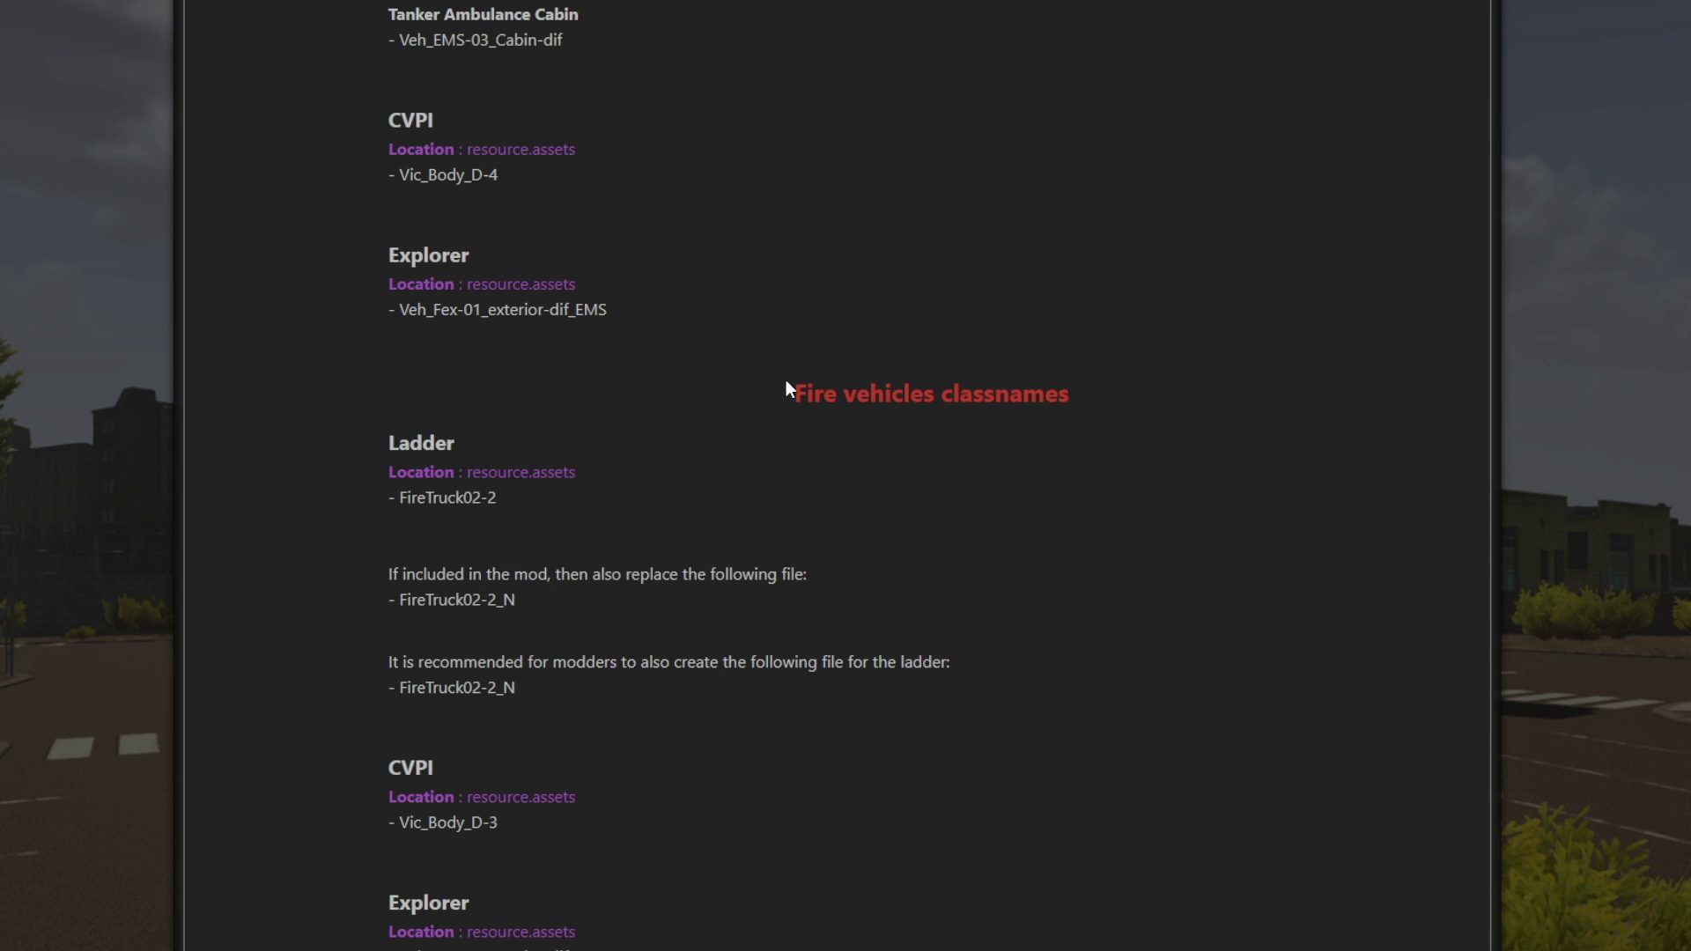
left_click_drag(785, 387, 1047, 384)
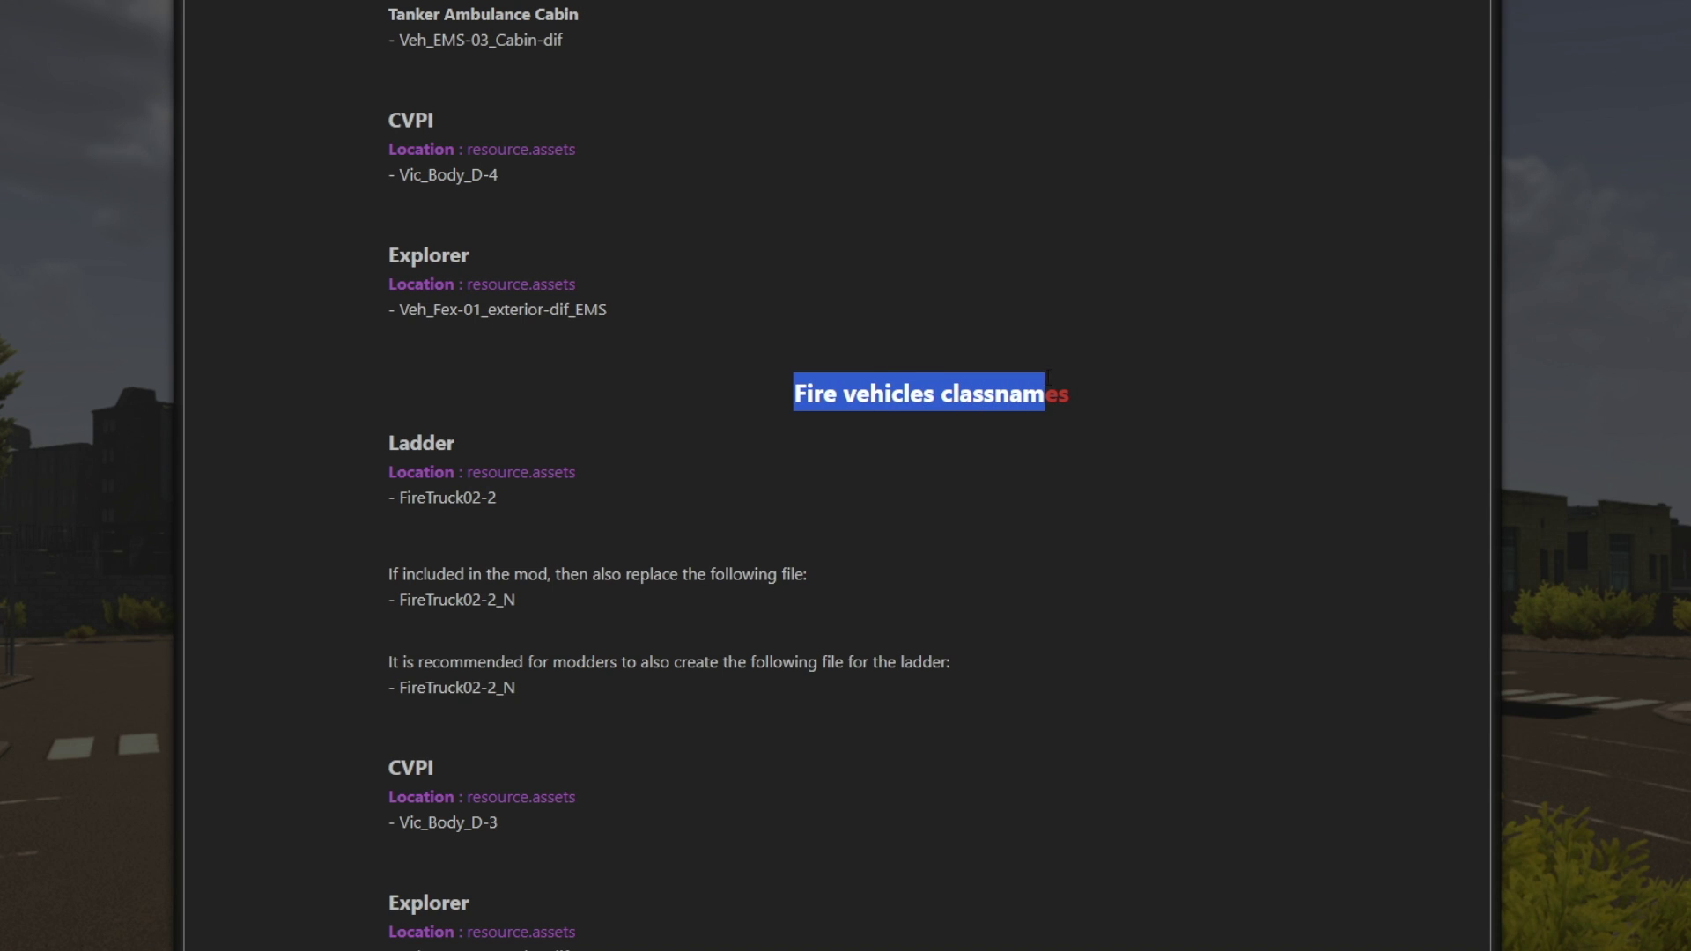
left_click(1099, 377)
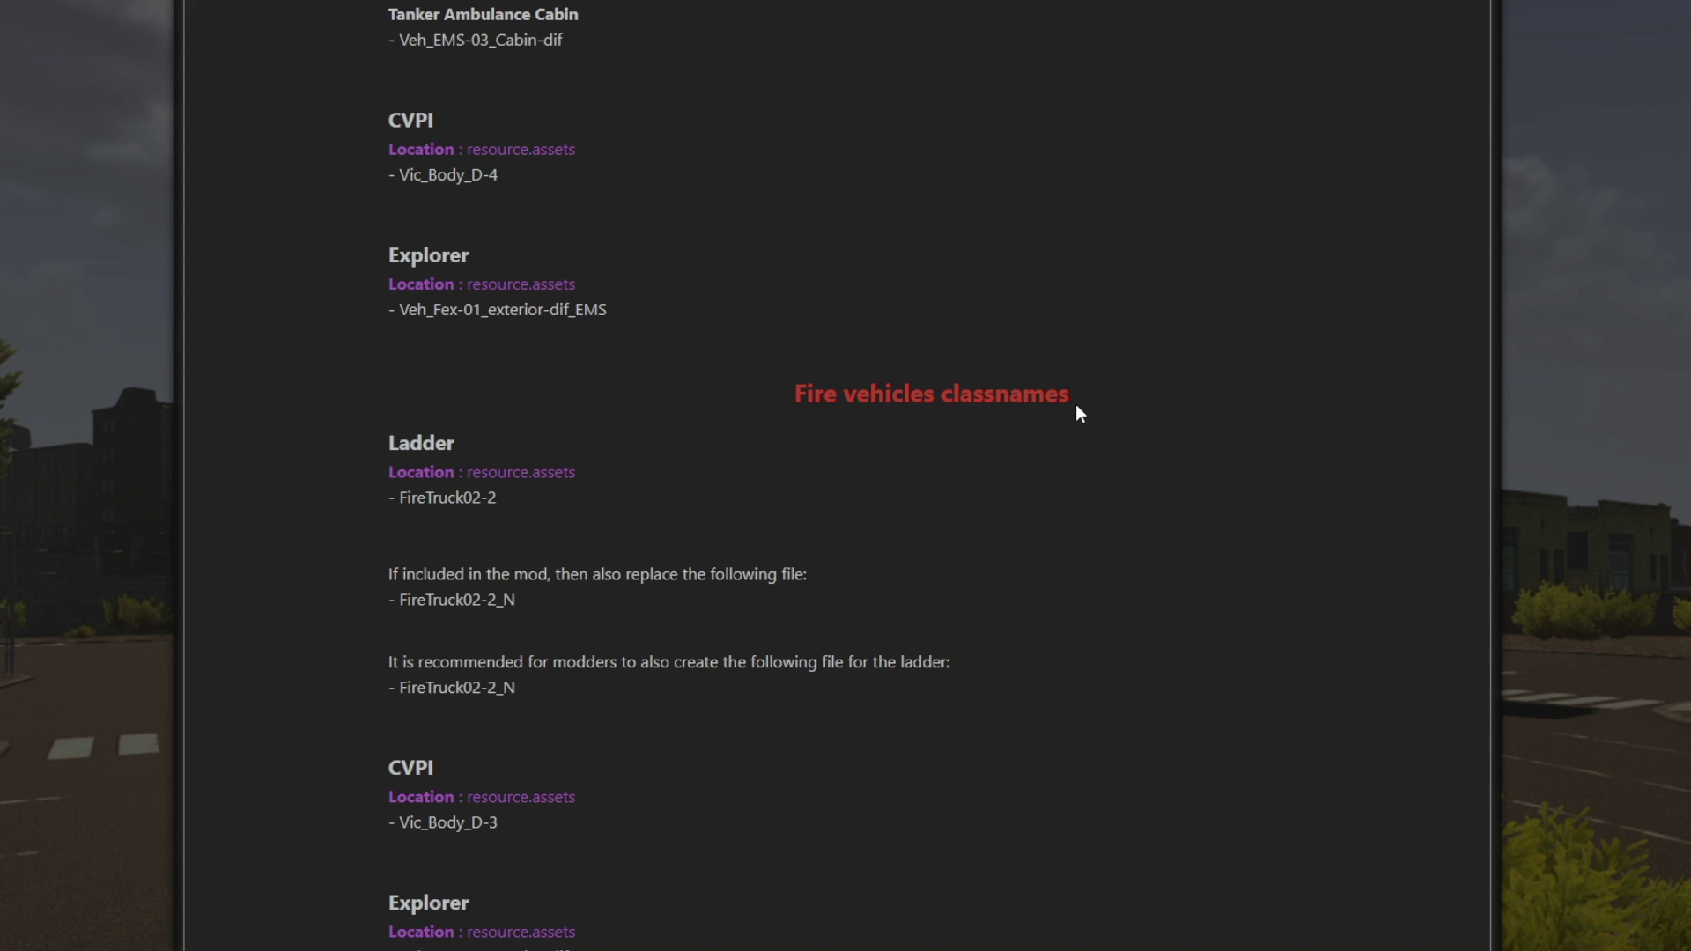
scroll(1080, 414, "up", 10)
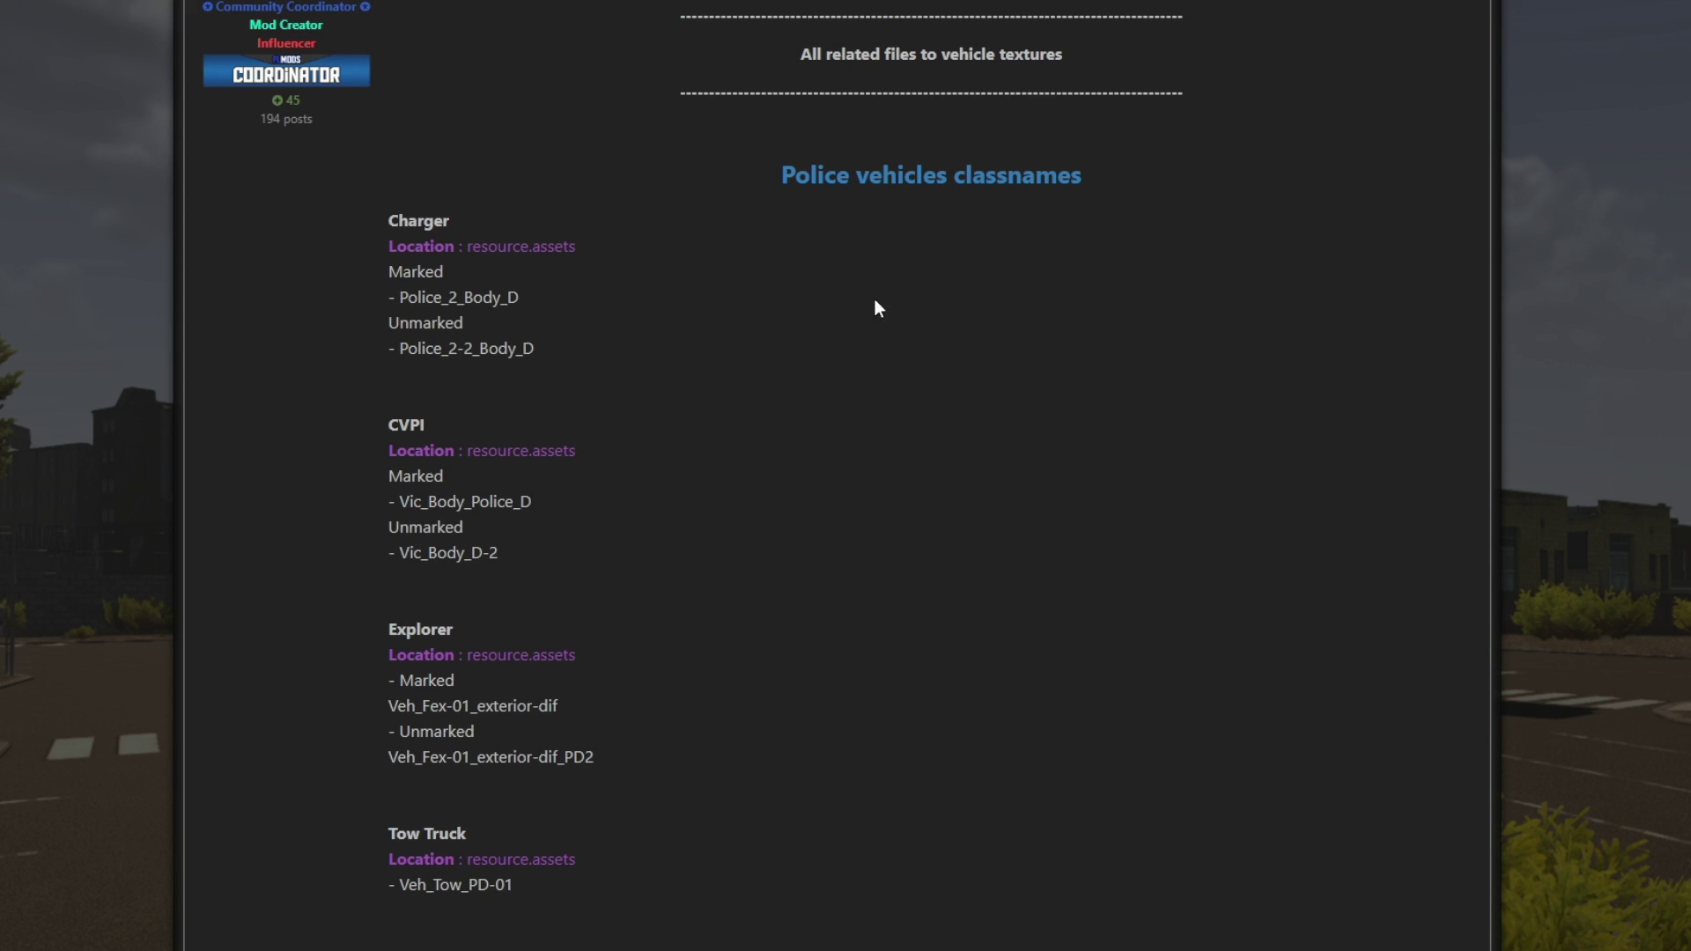
left_click_drag(778, 188, 1061, 181)
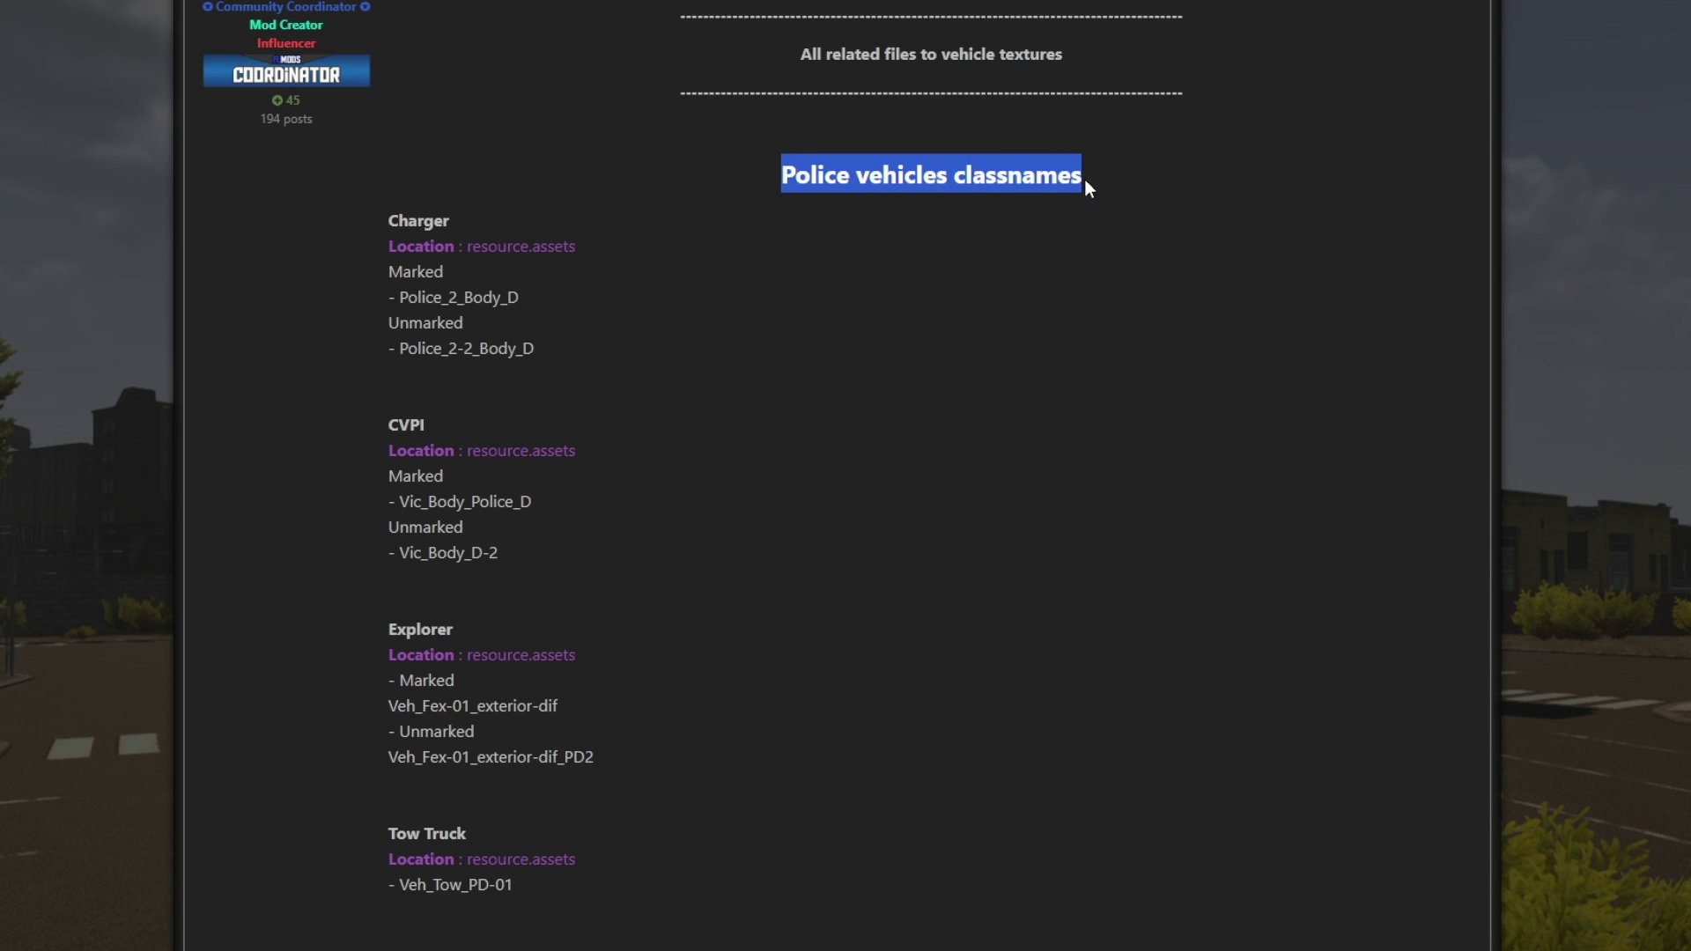
left_click(601, 157)
scroll(601, 157, "down", 1)
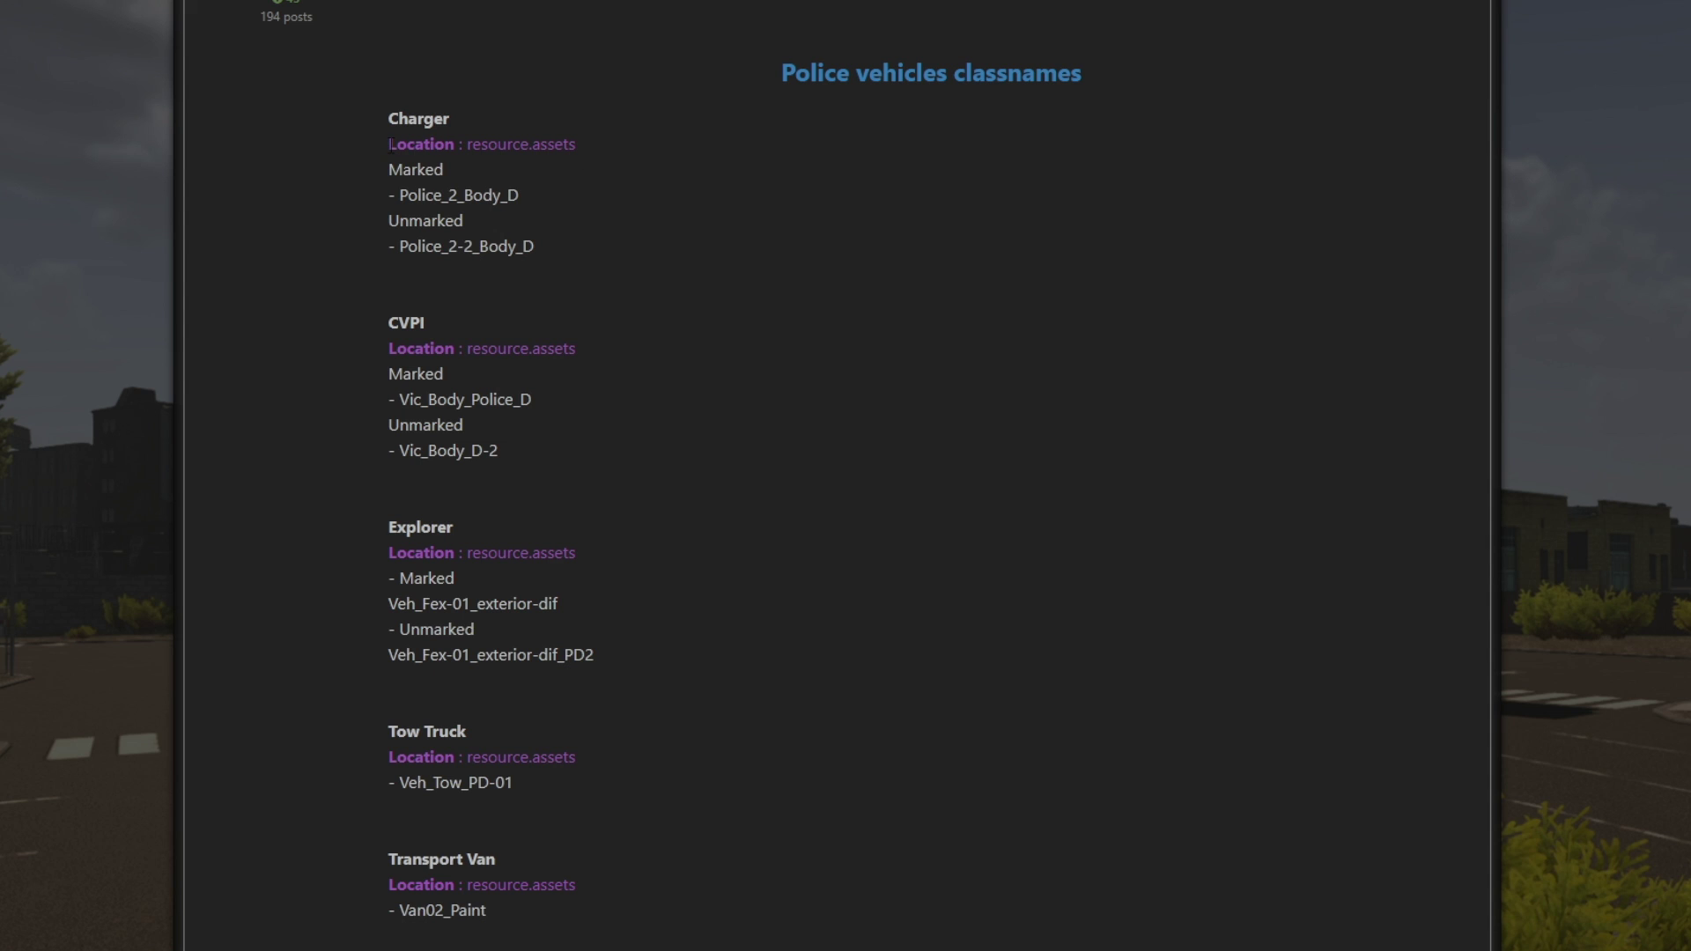
- Copy the Charger's texture name Police_2_Body_D from the FLMods classnames post
left_click_drag(390, 145, 577, 146)
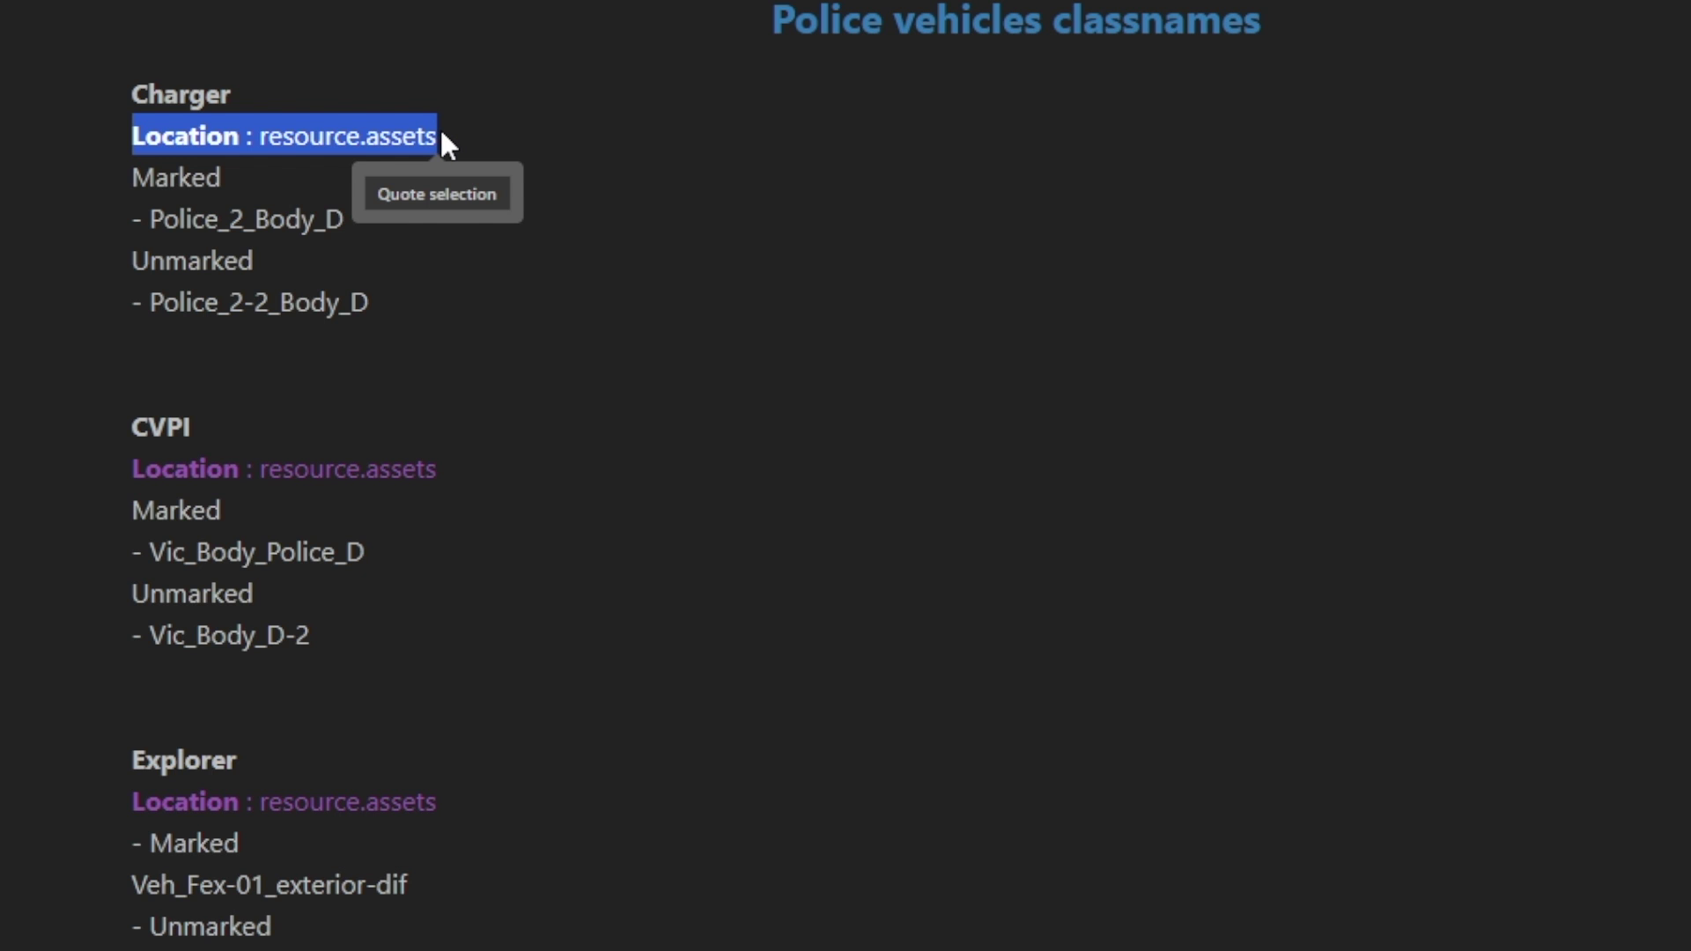
left_click(455, 138)
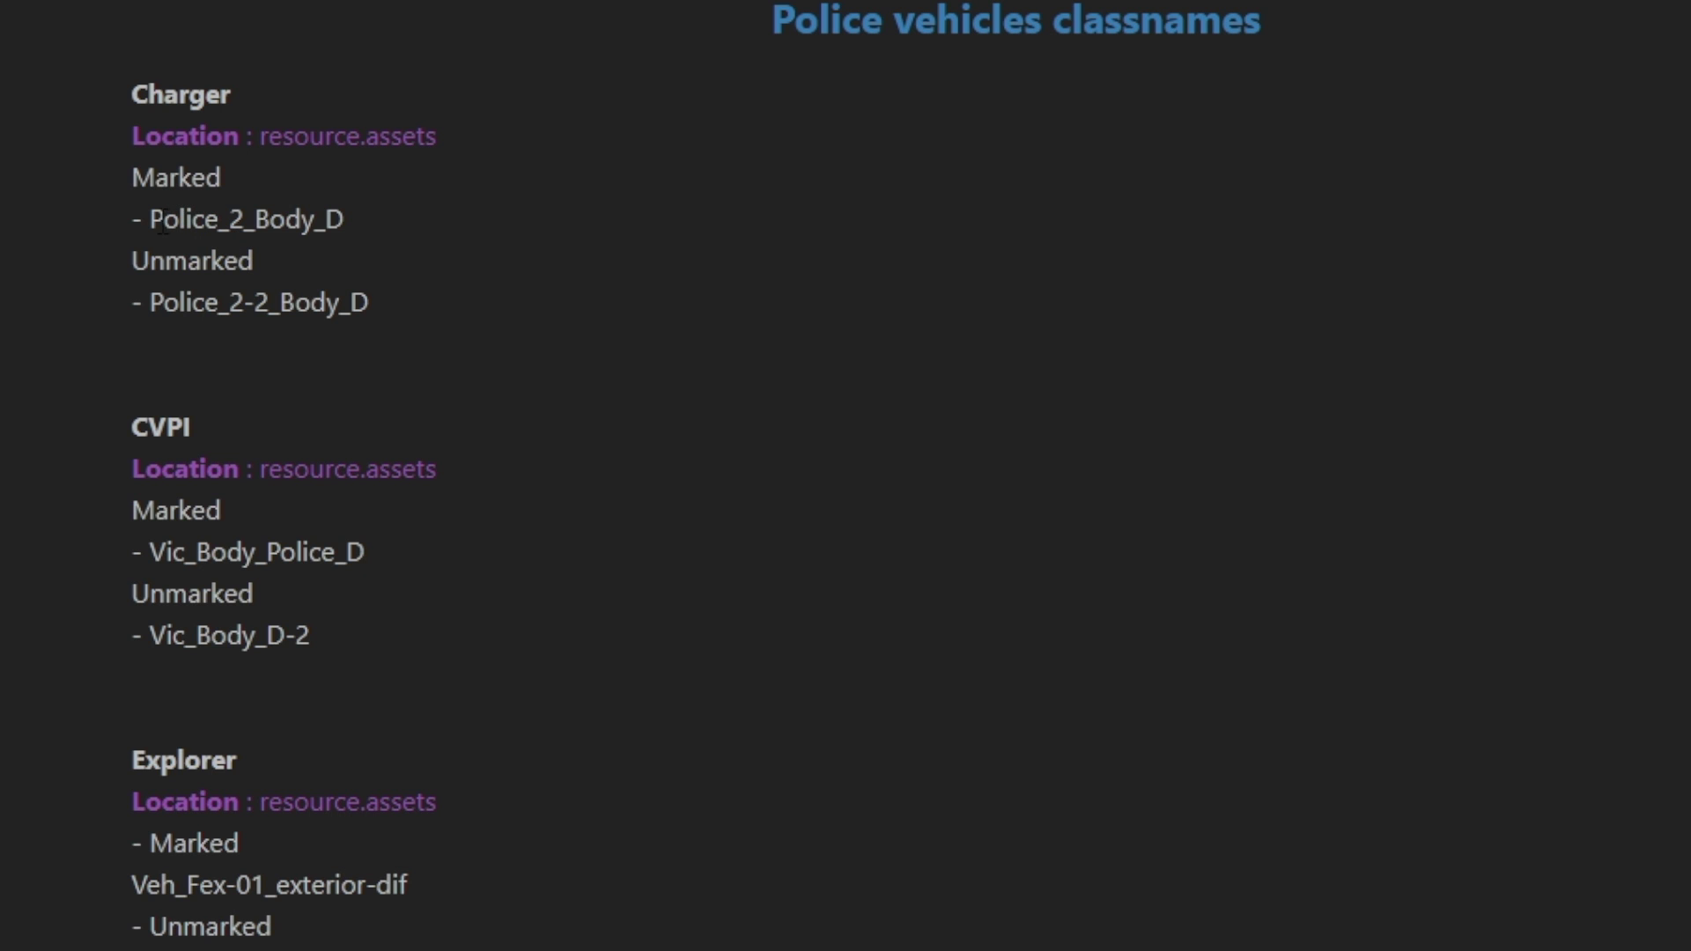
left_click_drag(151, 223, 343, 228)
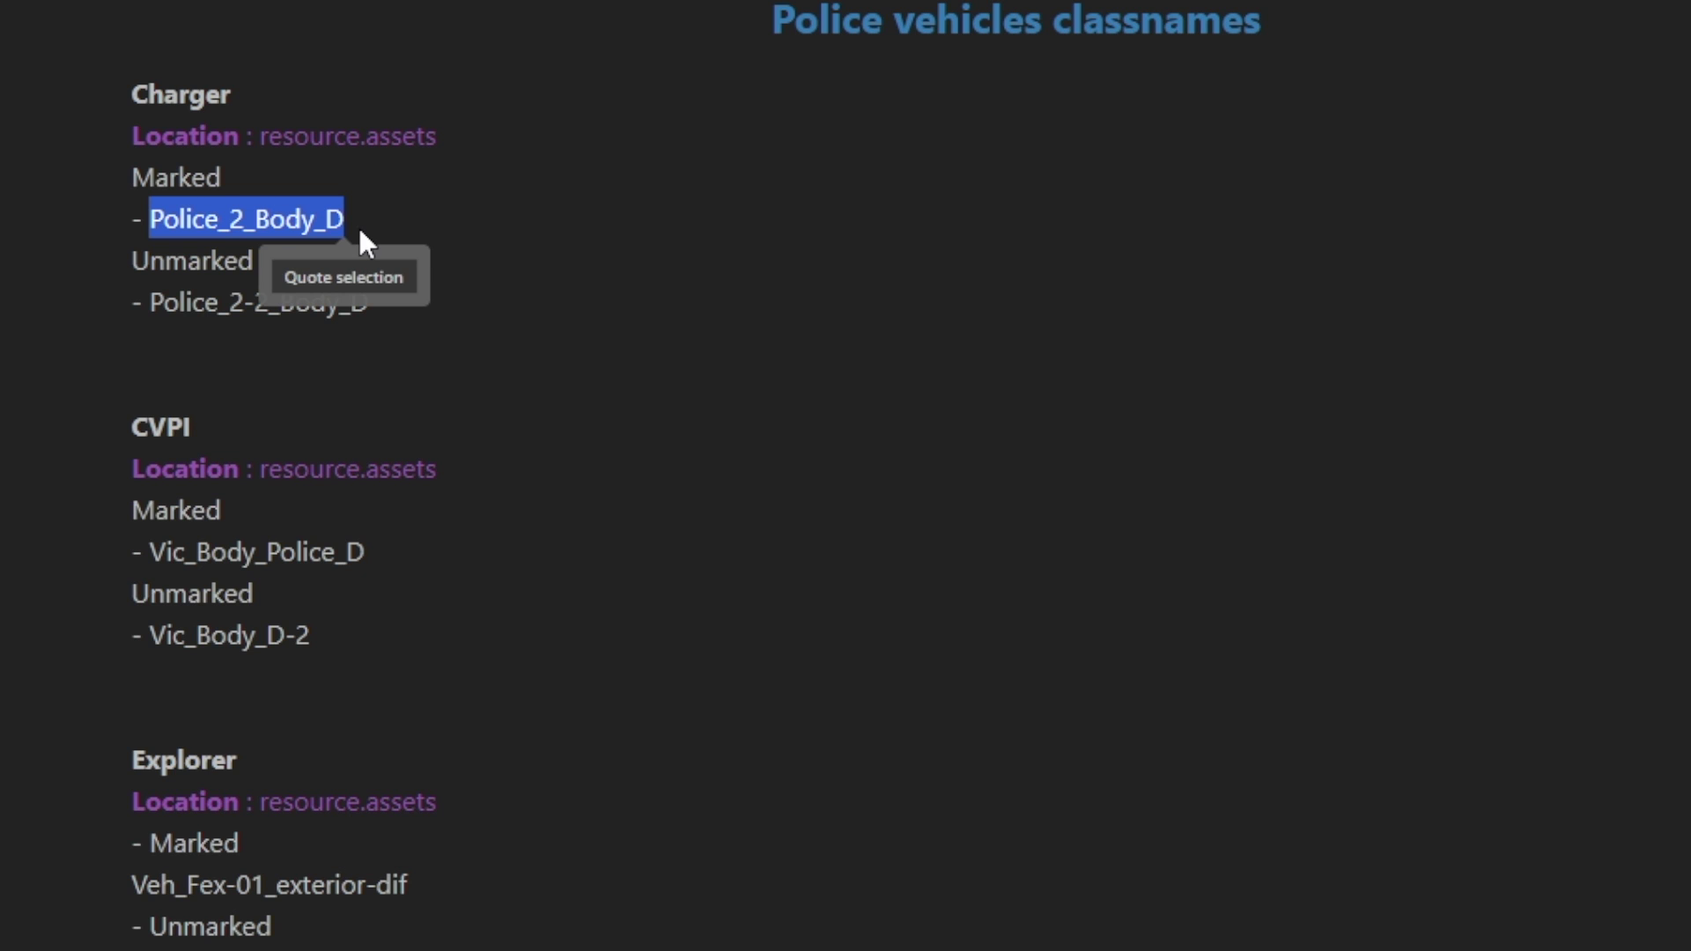
right_click(304, 222)
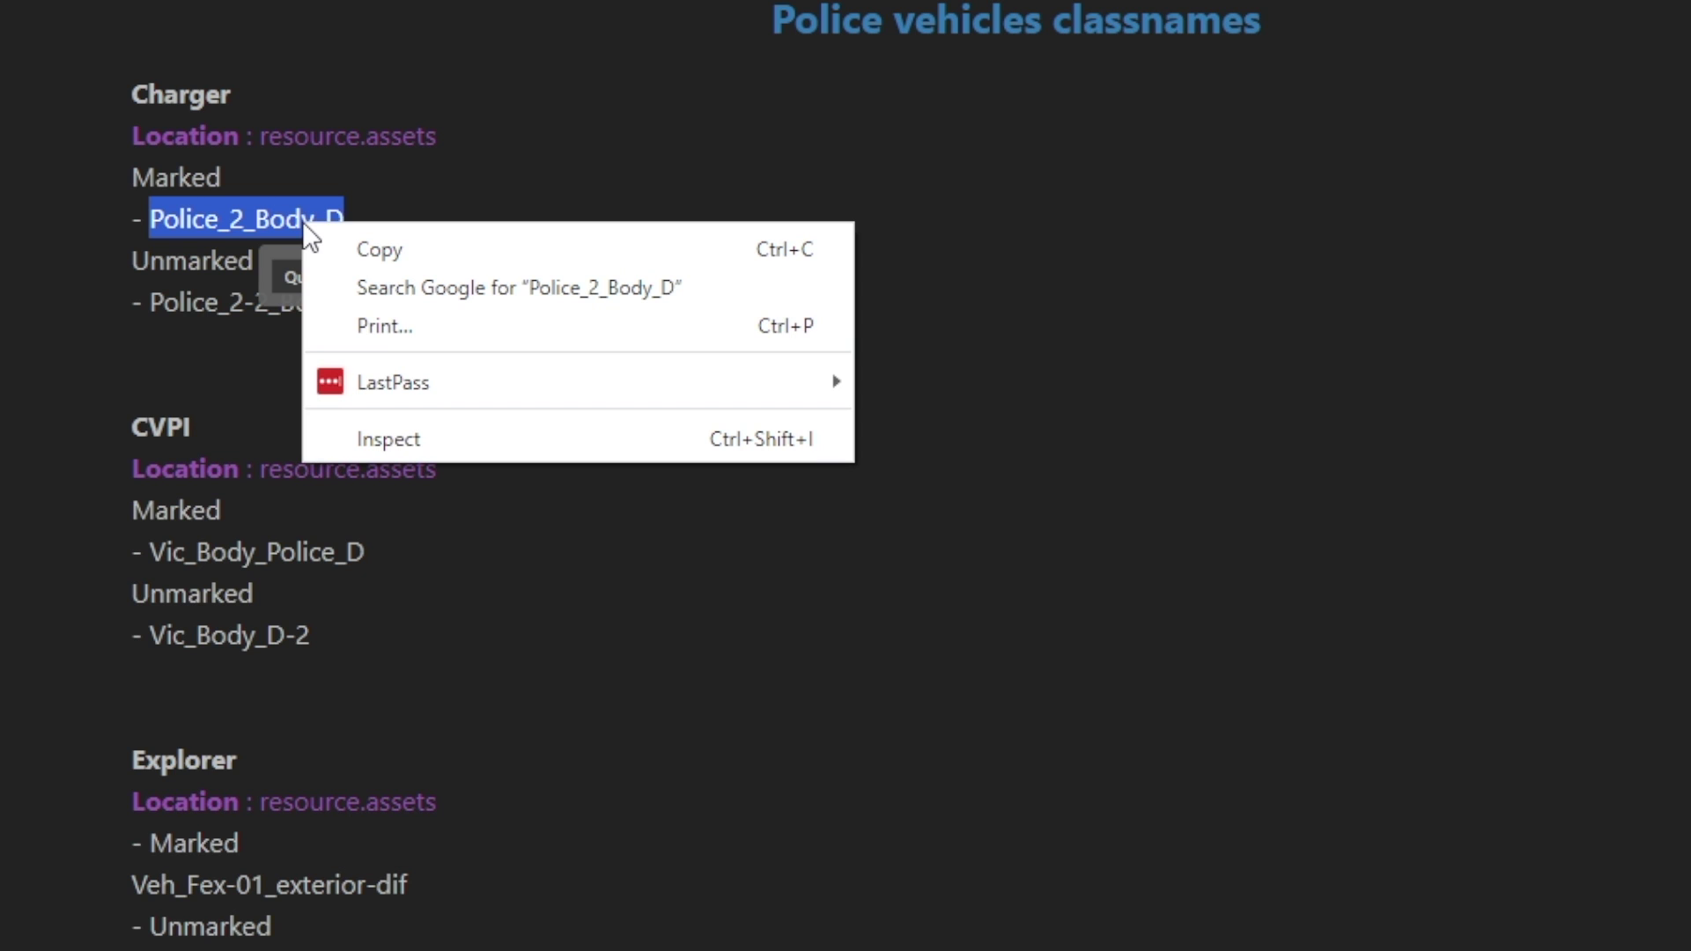
left_click(393, 250)
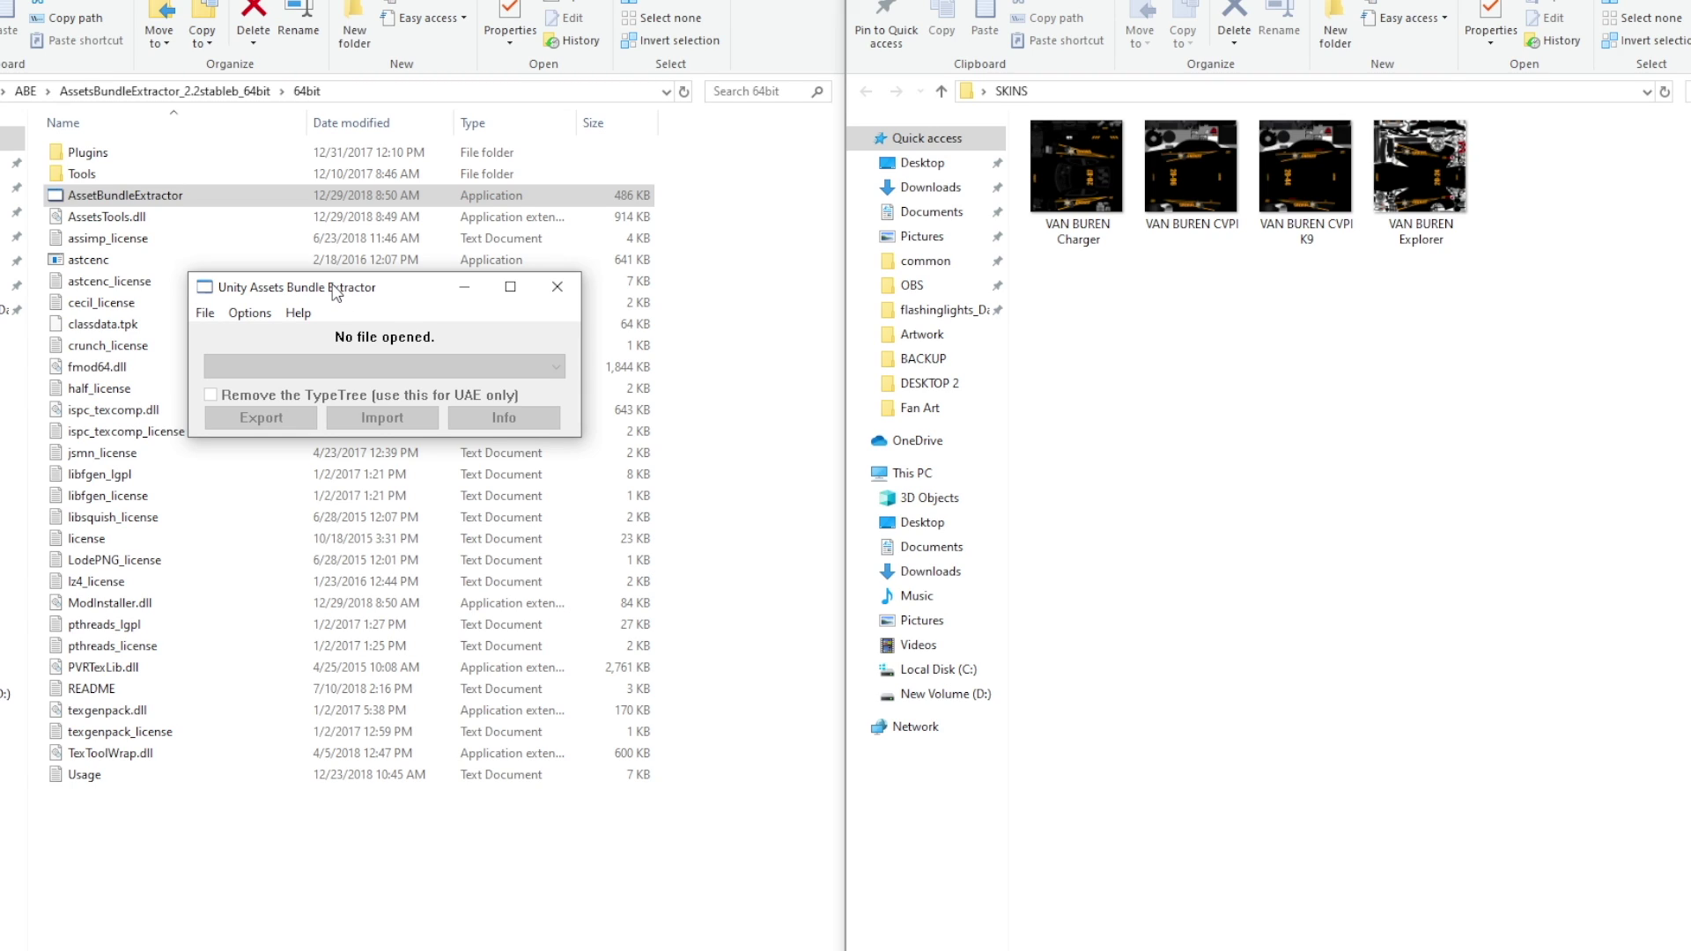
- Start File > Open and select resources.assets in the flashinglights_Data folder
left_click(210, 314)
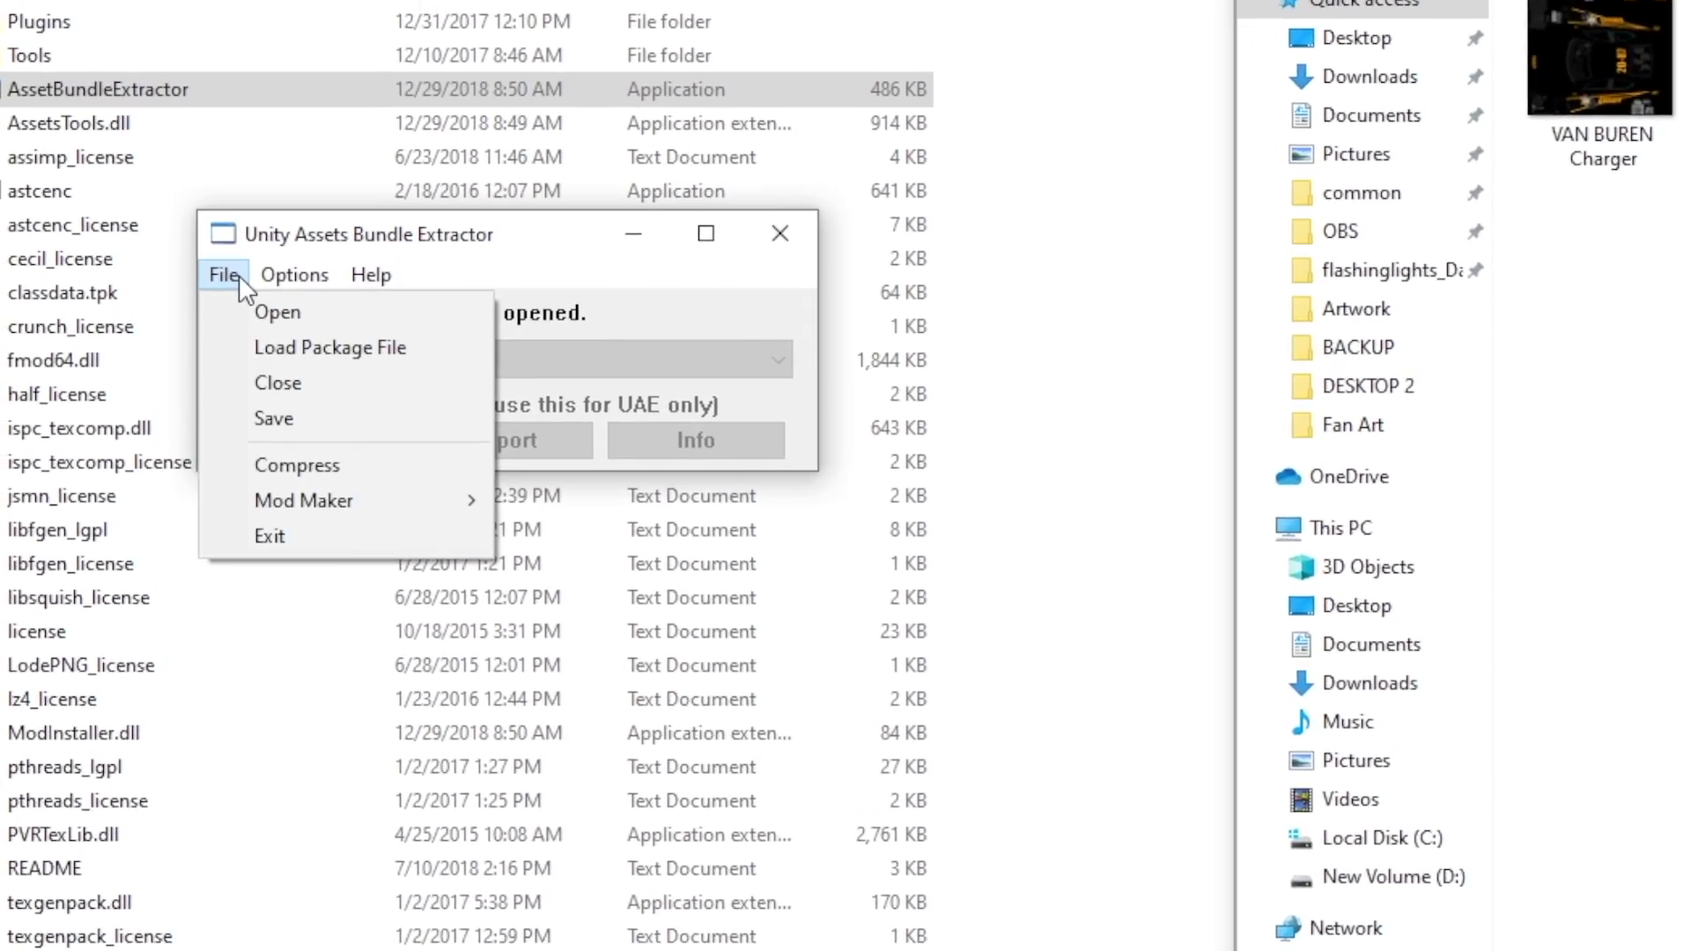
left_click(250, 311)
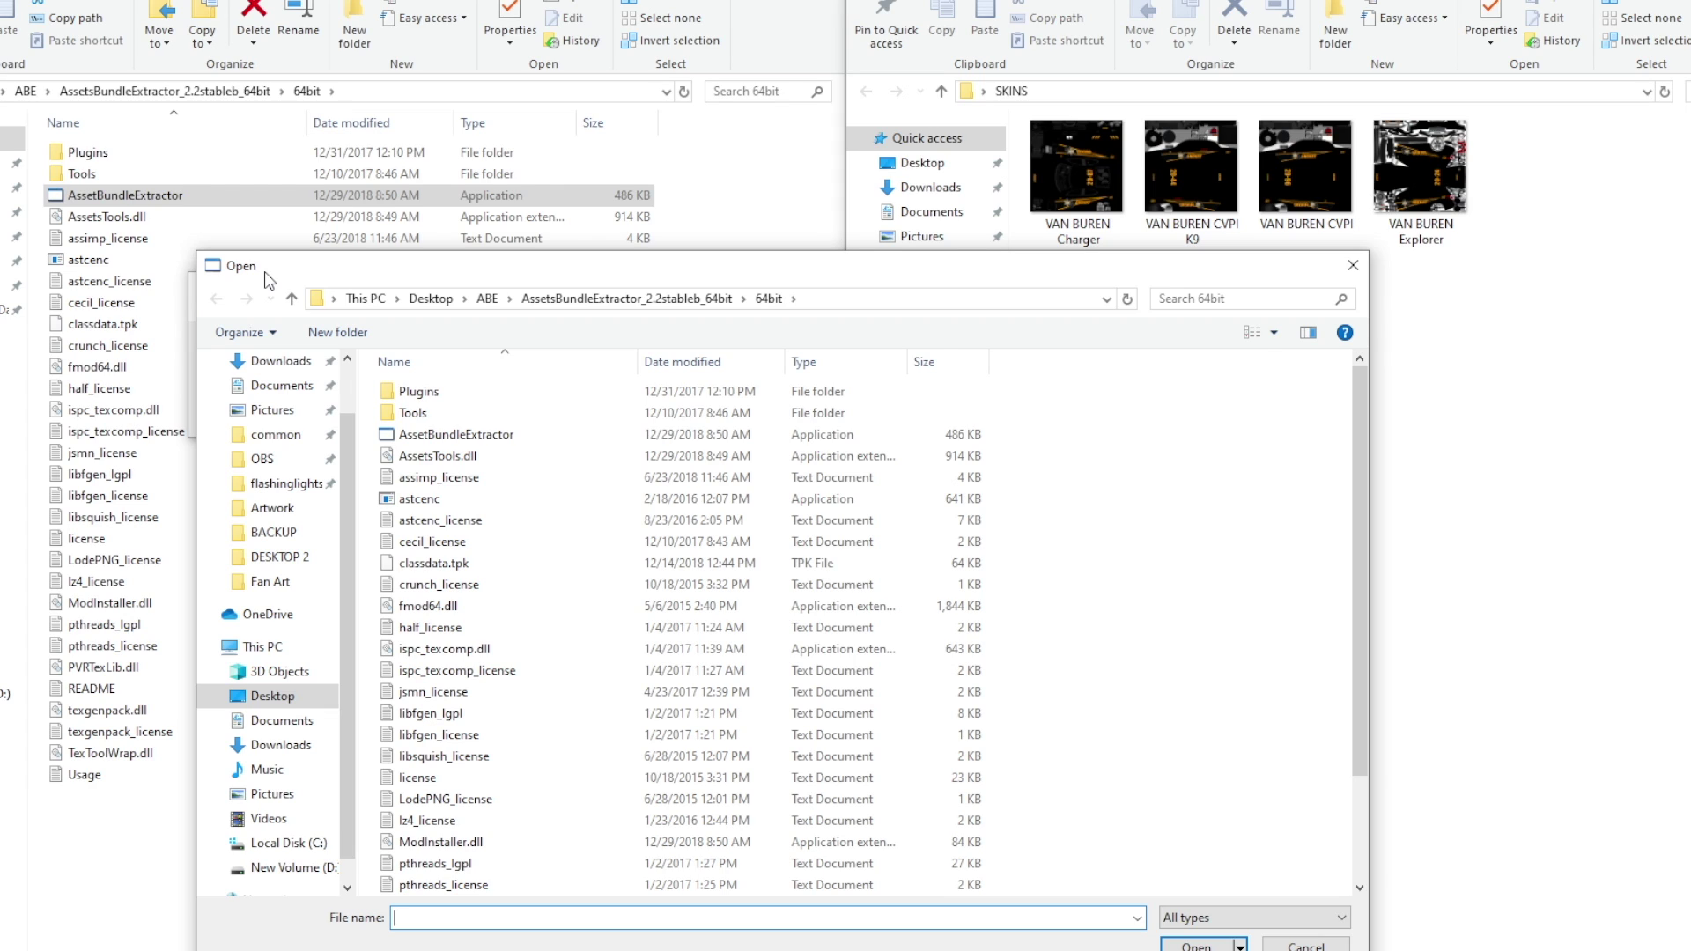
left_click(310, 497)
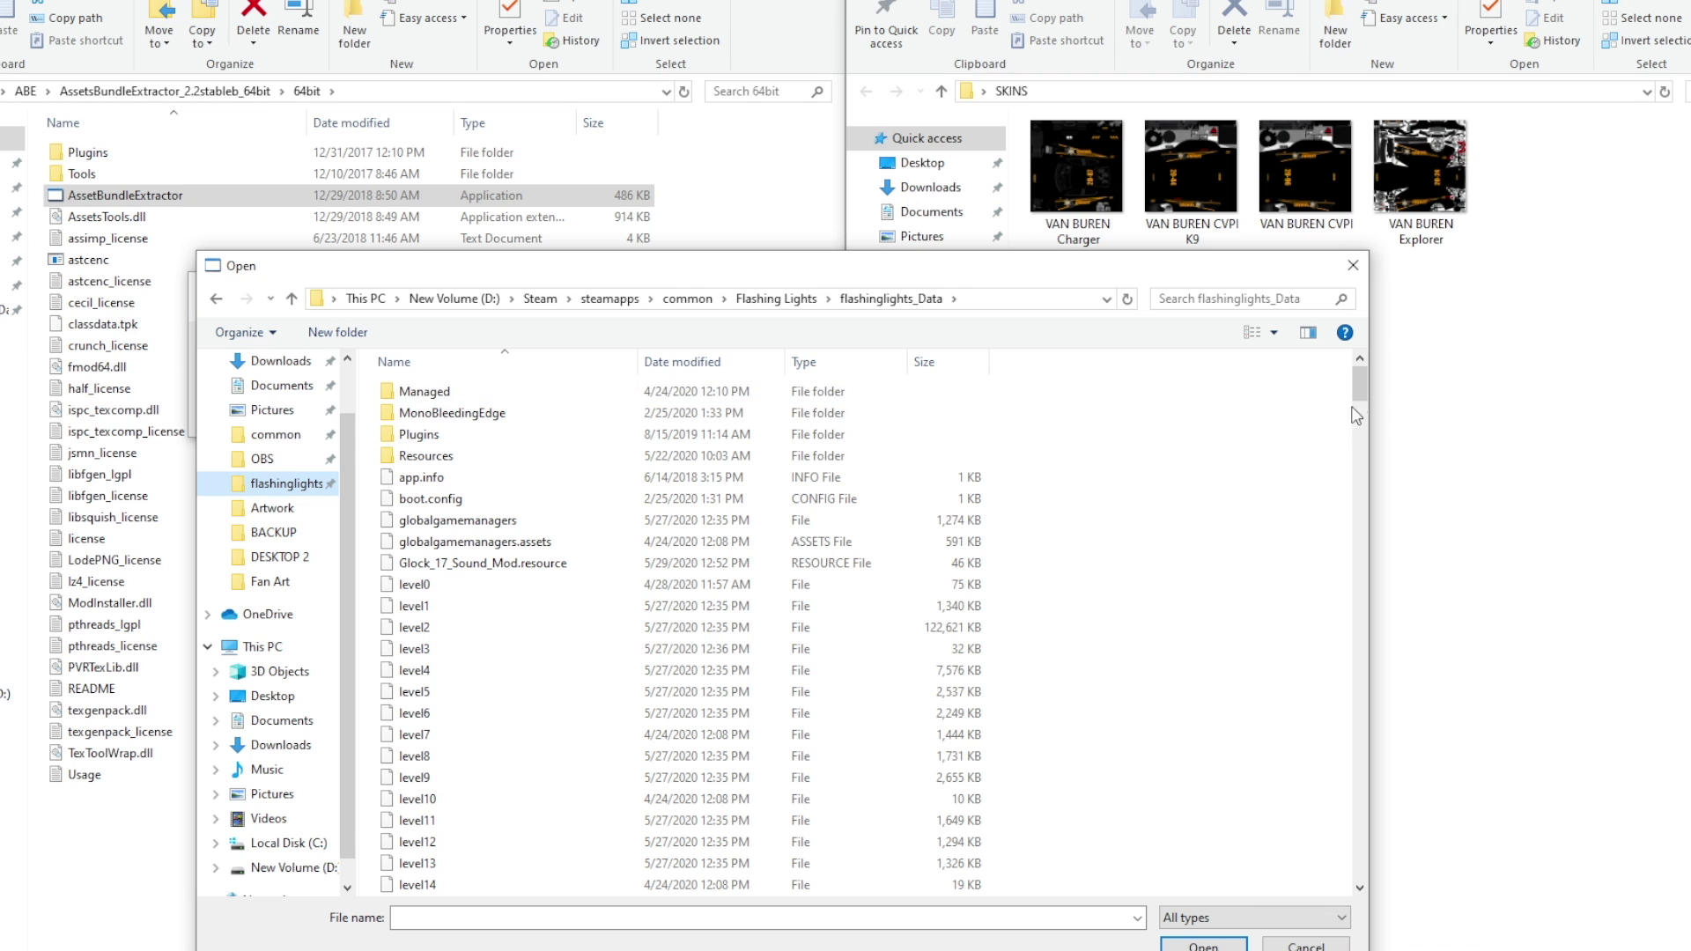
left_click_drag(1359, 385, 1358, 610)
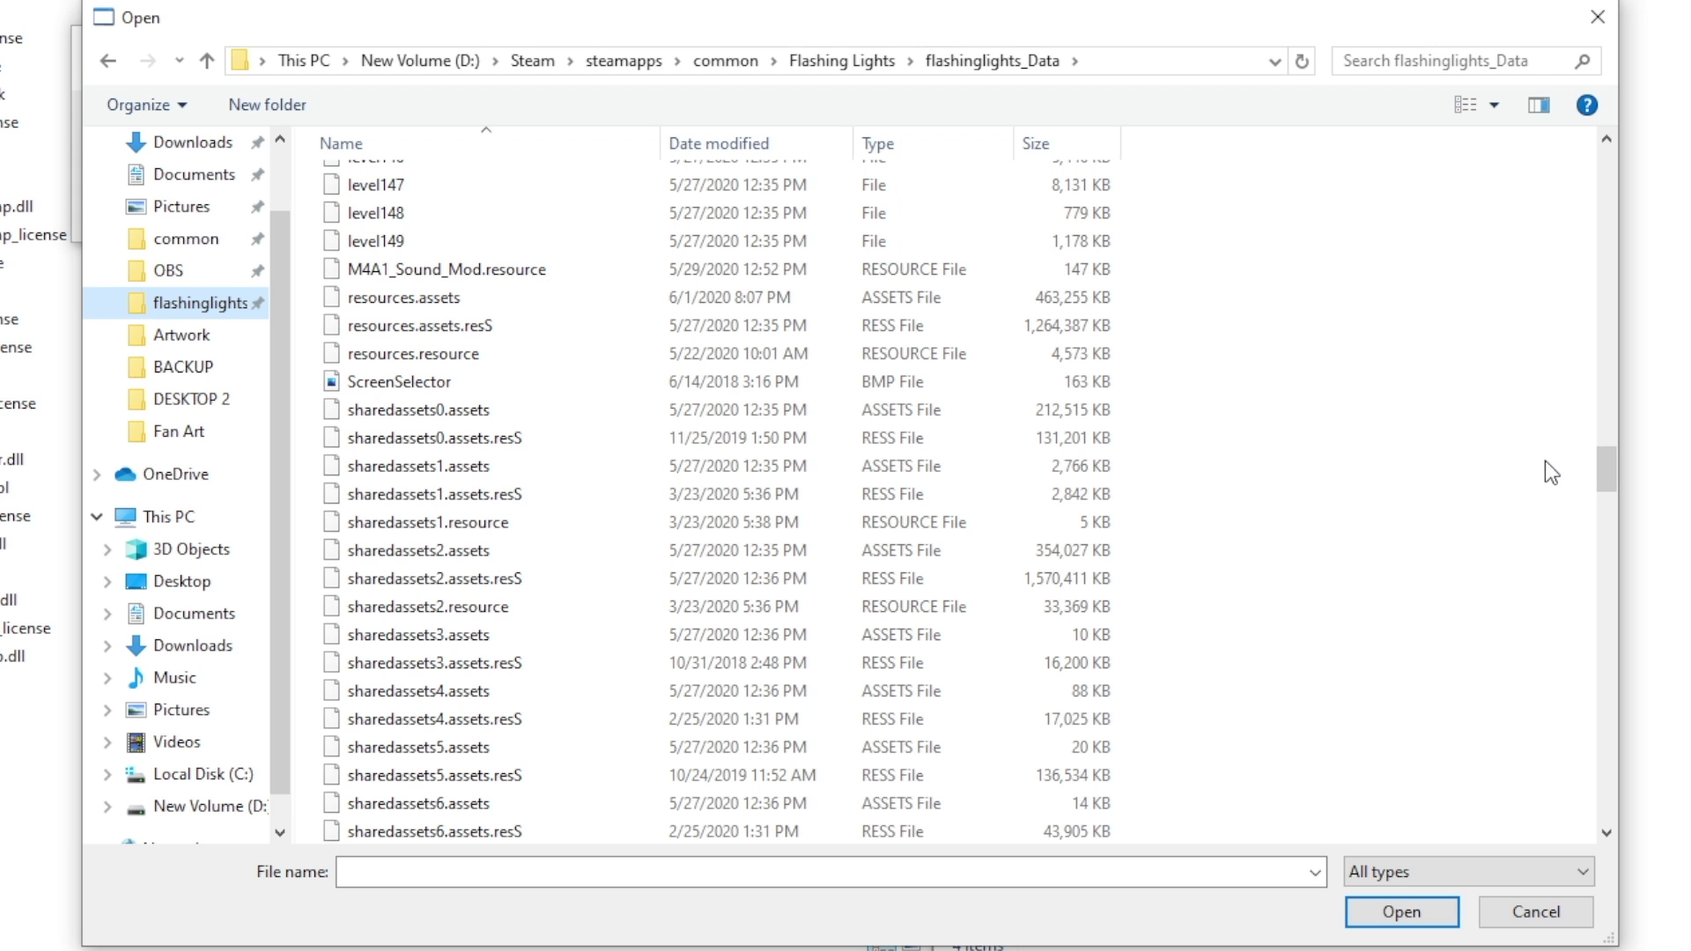
left_click(594, 303)
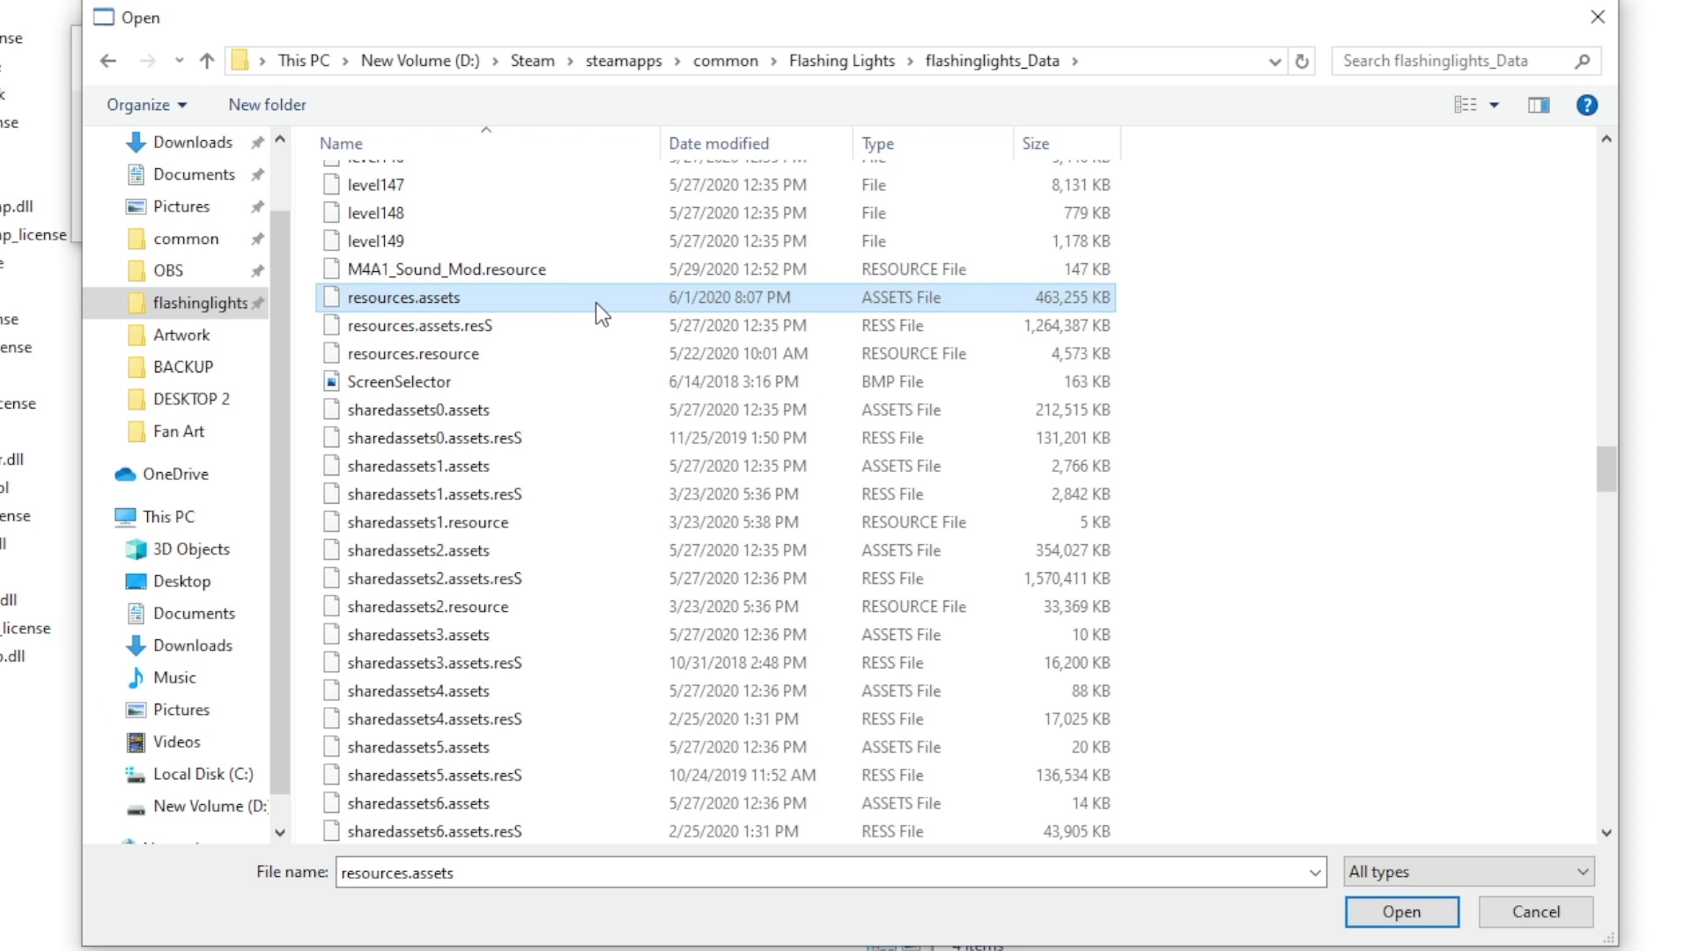
- Open resources.assets, sort Assets info by name and type, and start View > Search by name
left_click(1394, 912)
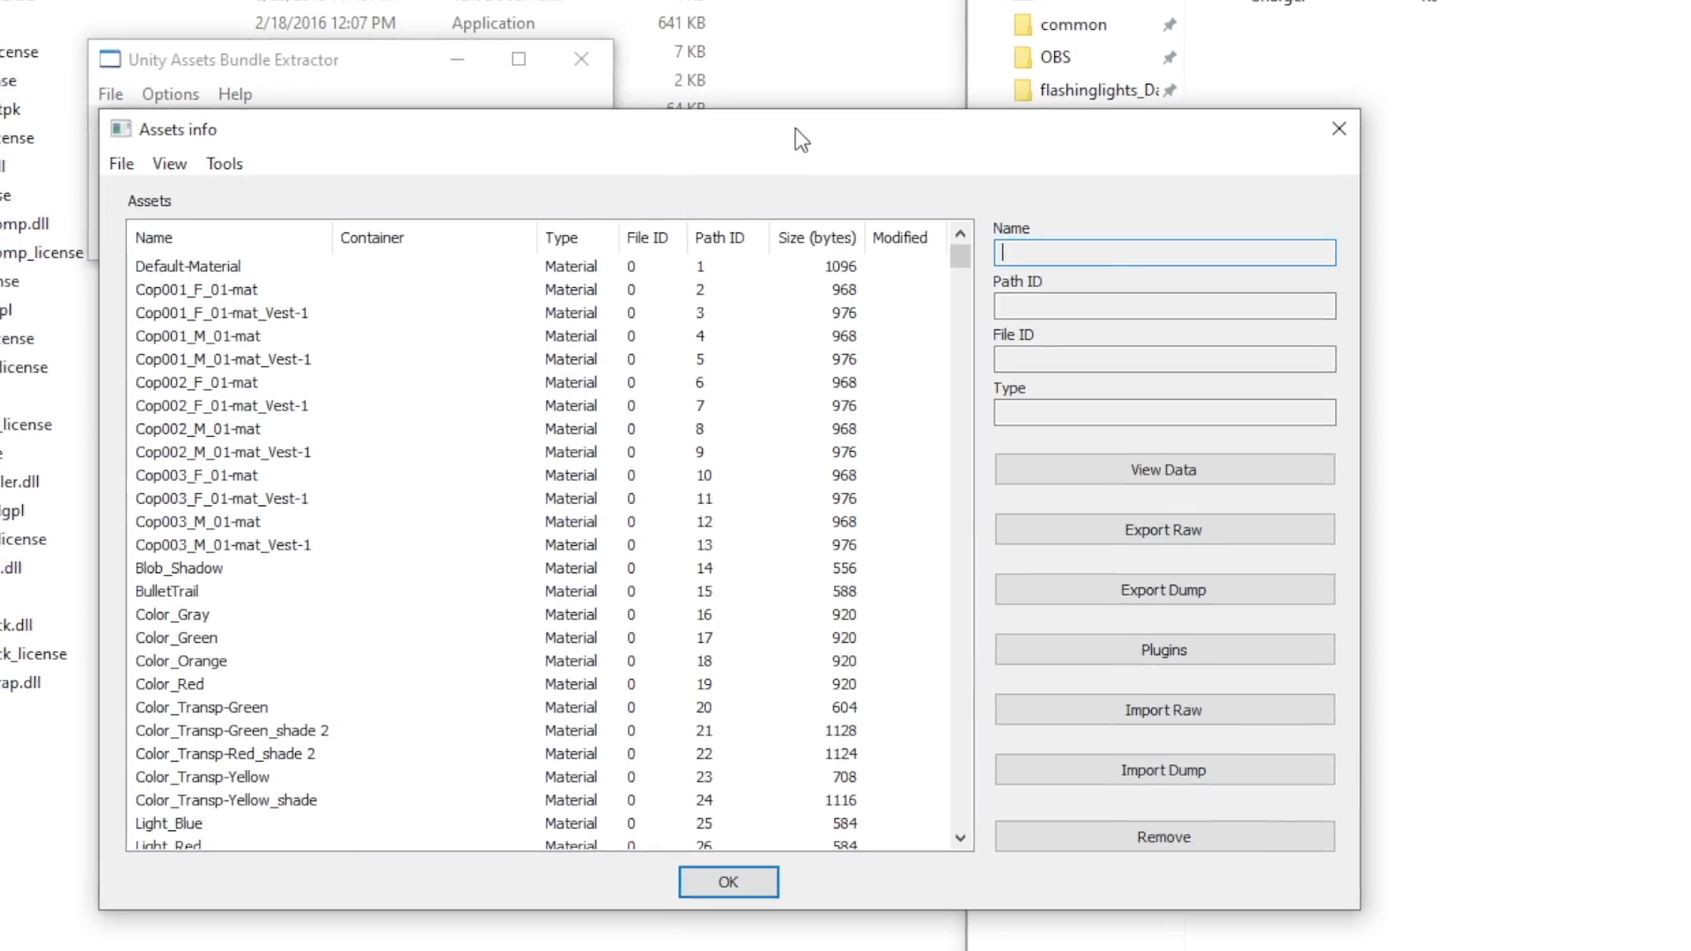
left_click_drag(794, 136, 830, 38)
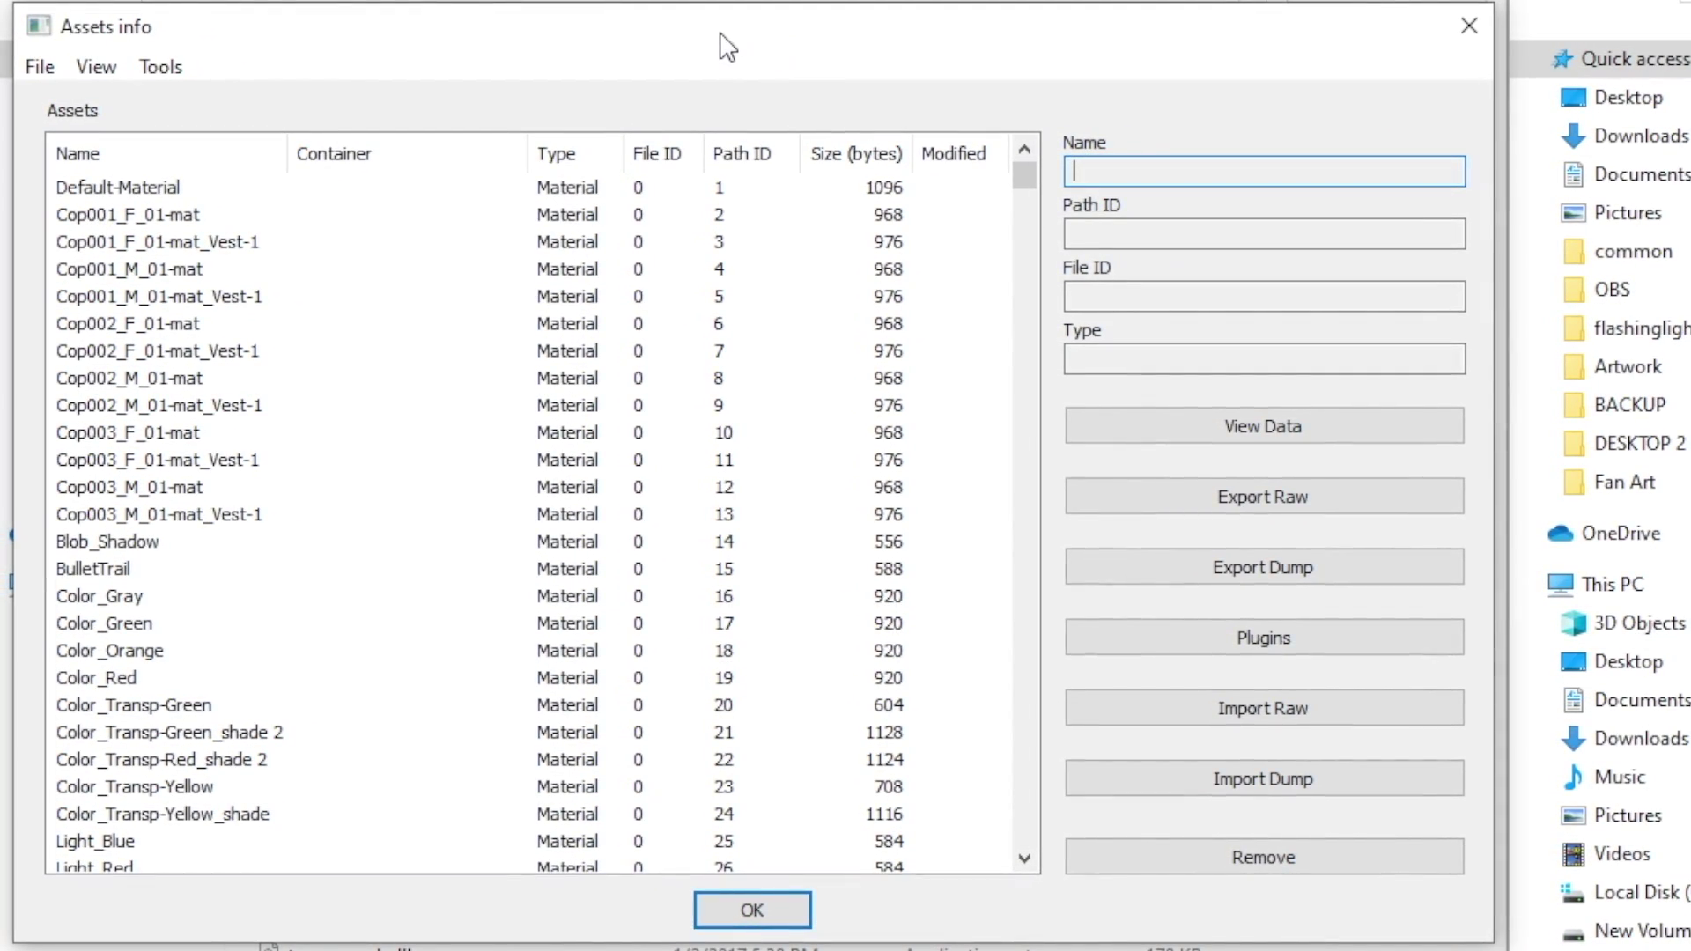
left_click(165, 162)
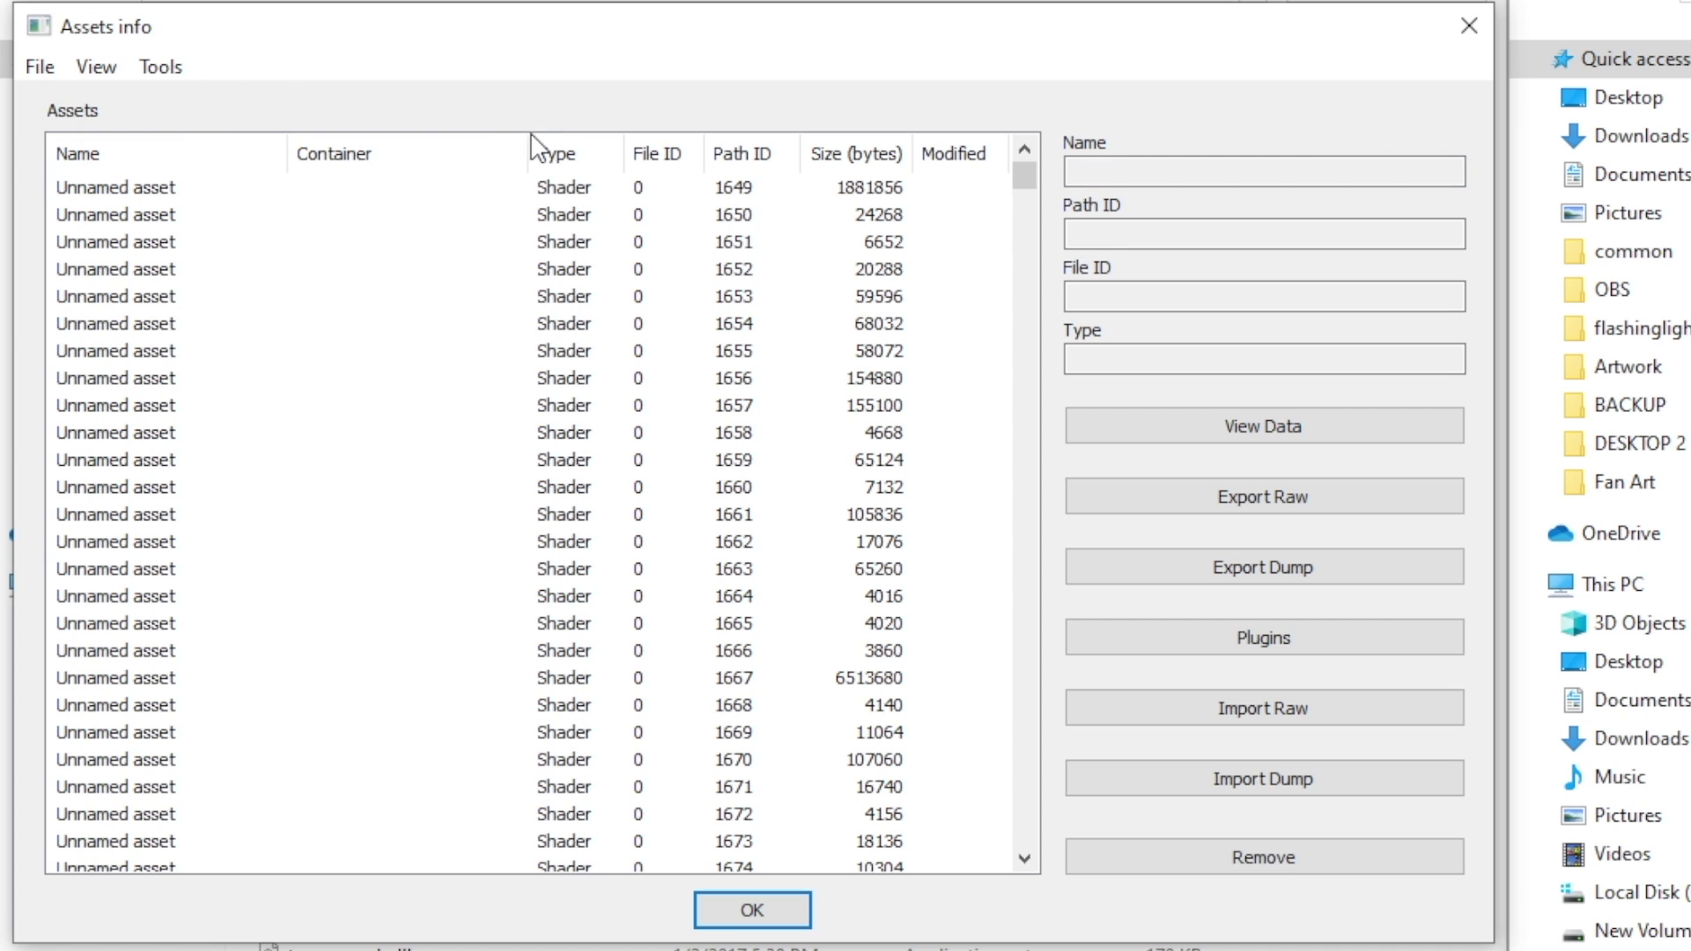
left_click(557, 151)
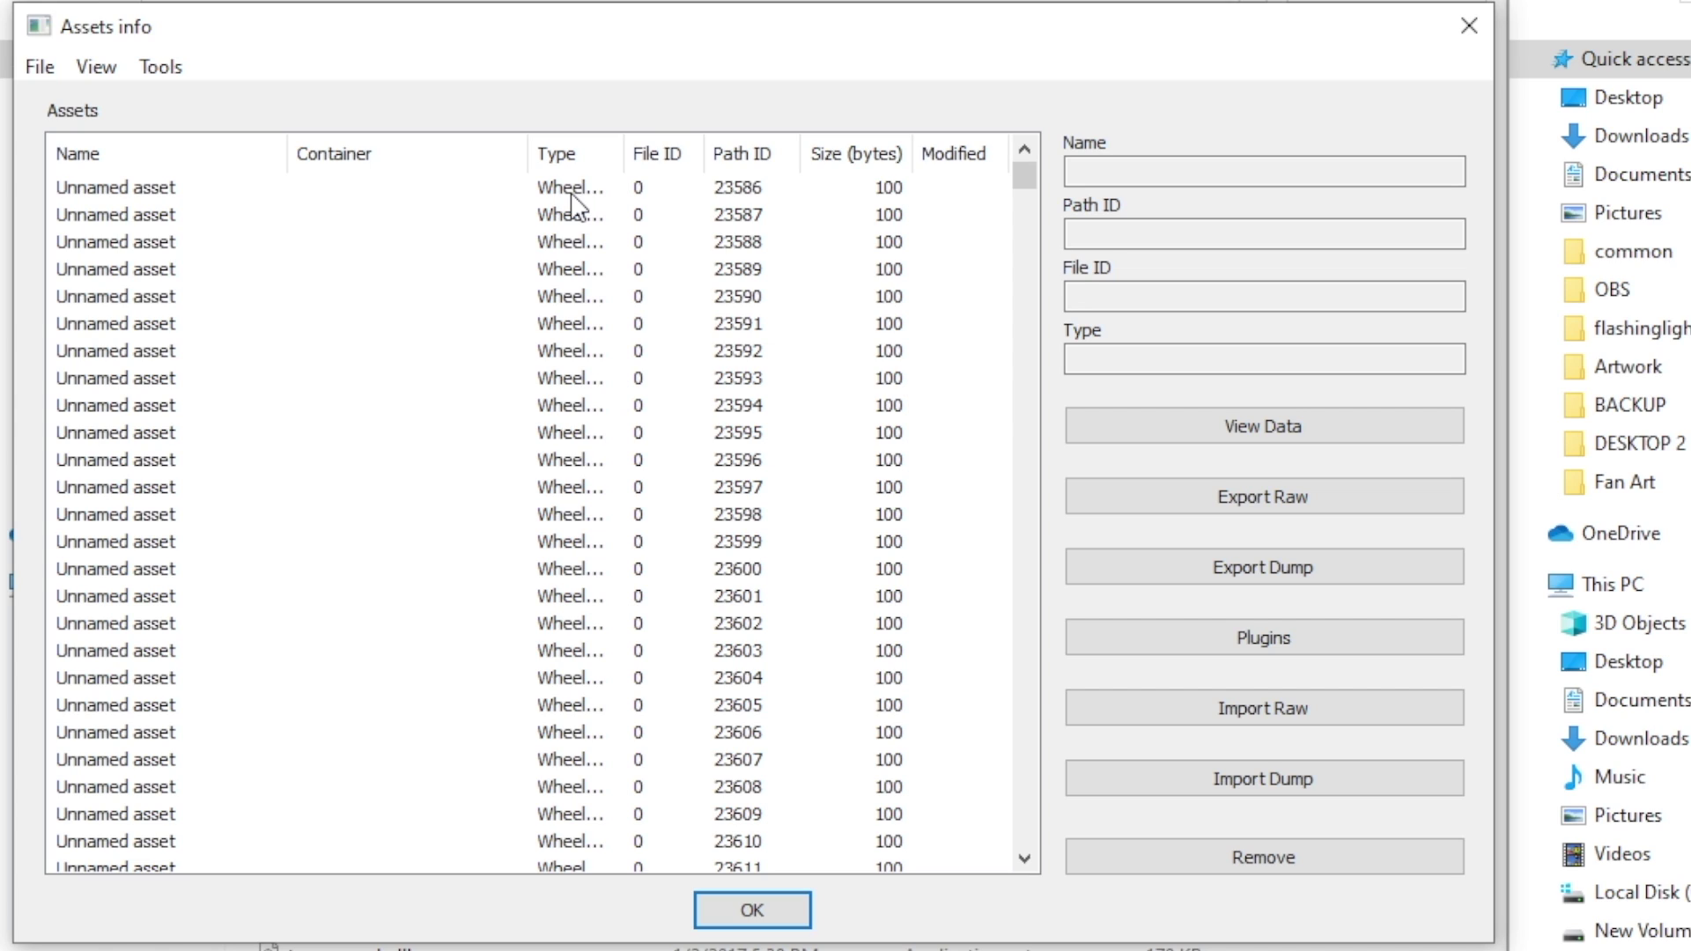
left_click(108, 69)
left_click(122, 101)
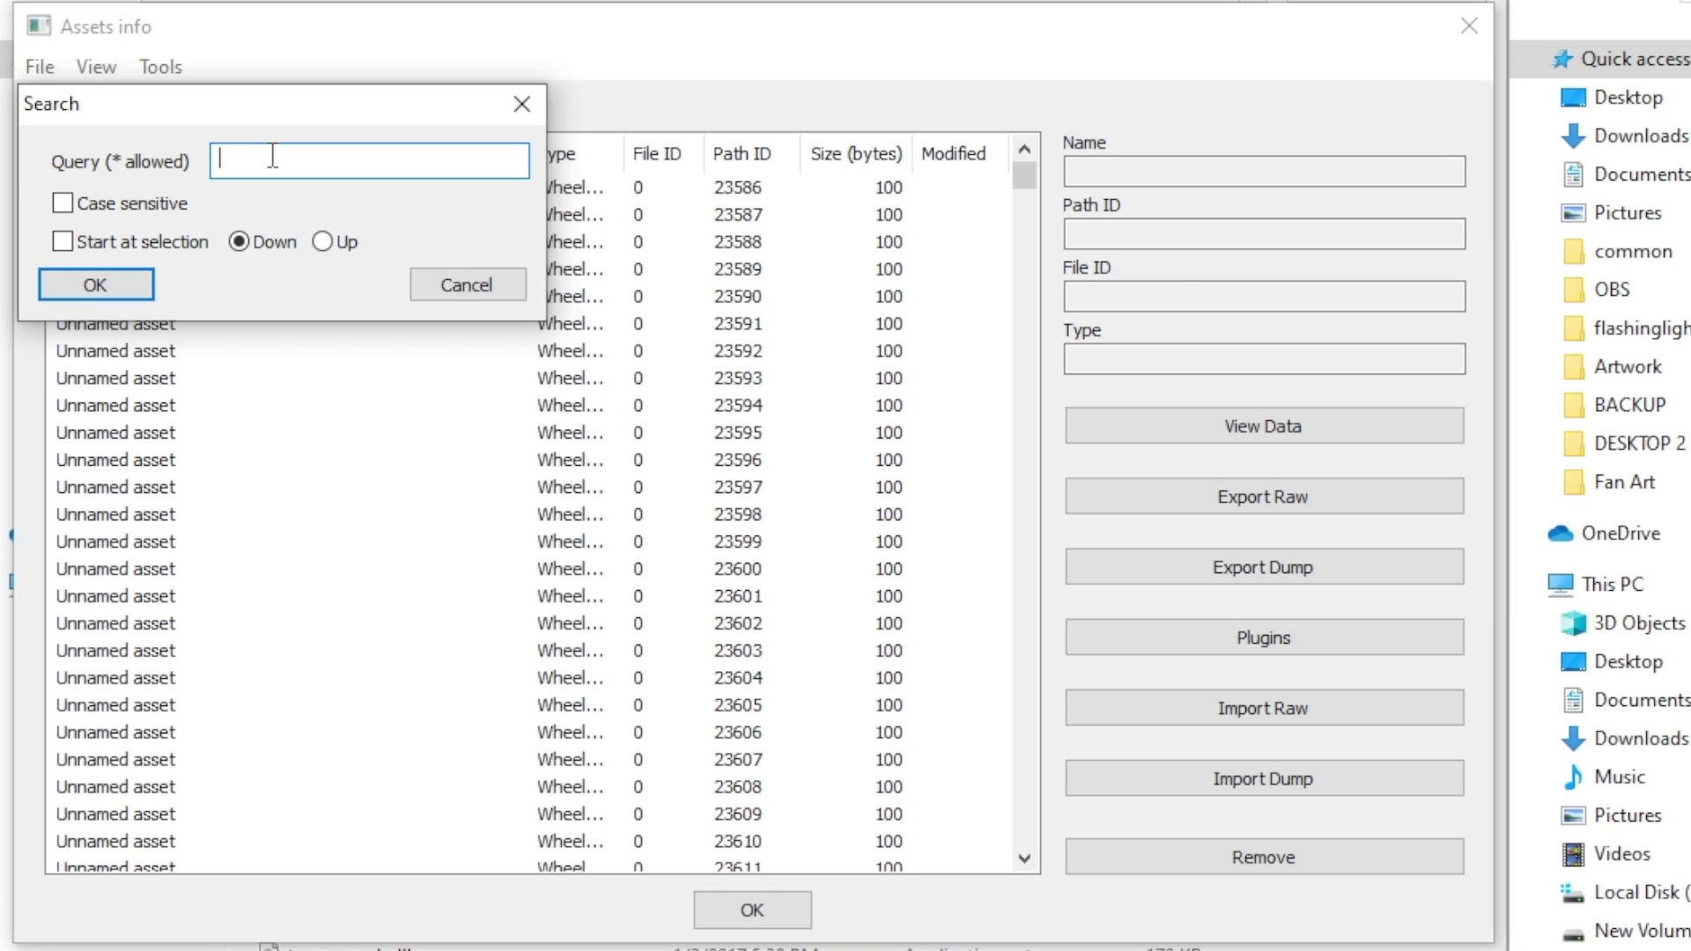
- Search for the pasted name Police_2_Body_D and select that Texture2D asset (Path ID 1020)
type("Police_2_Body_D")
left_click(131, 283)
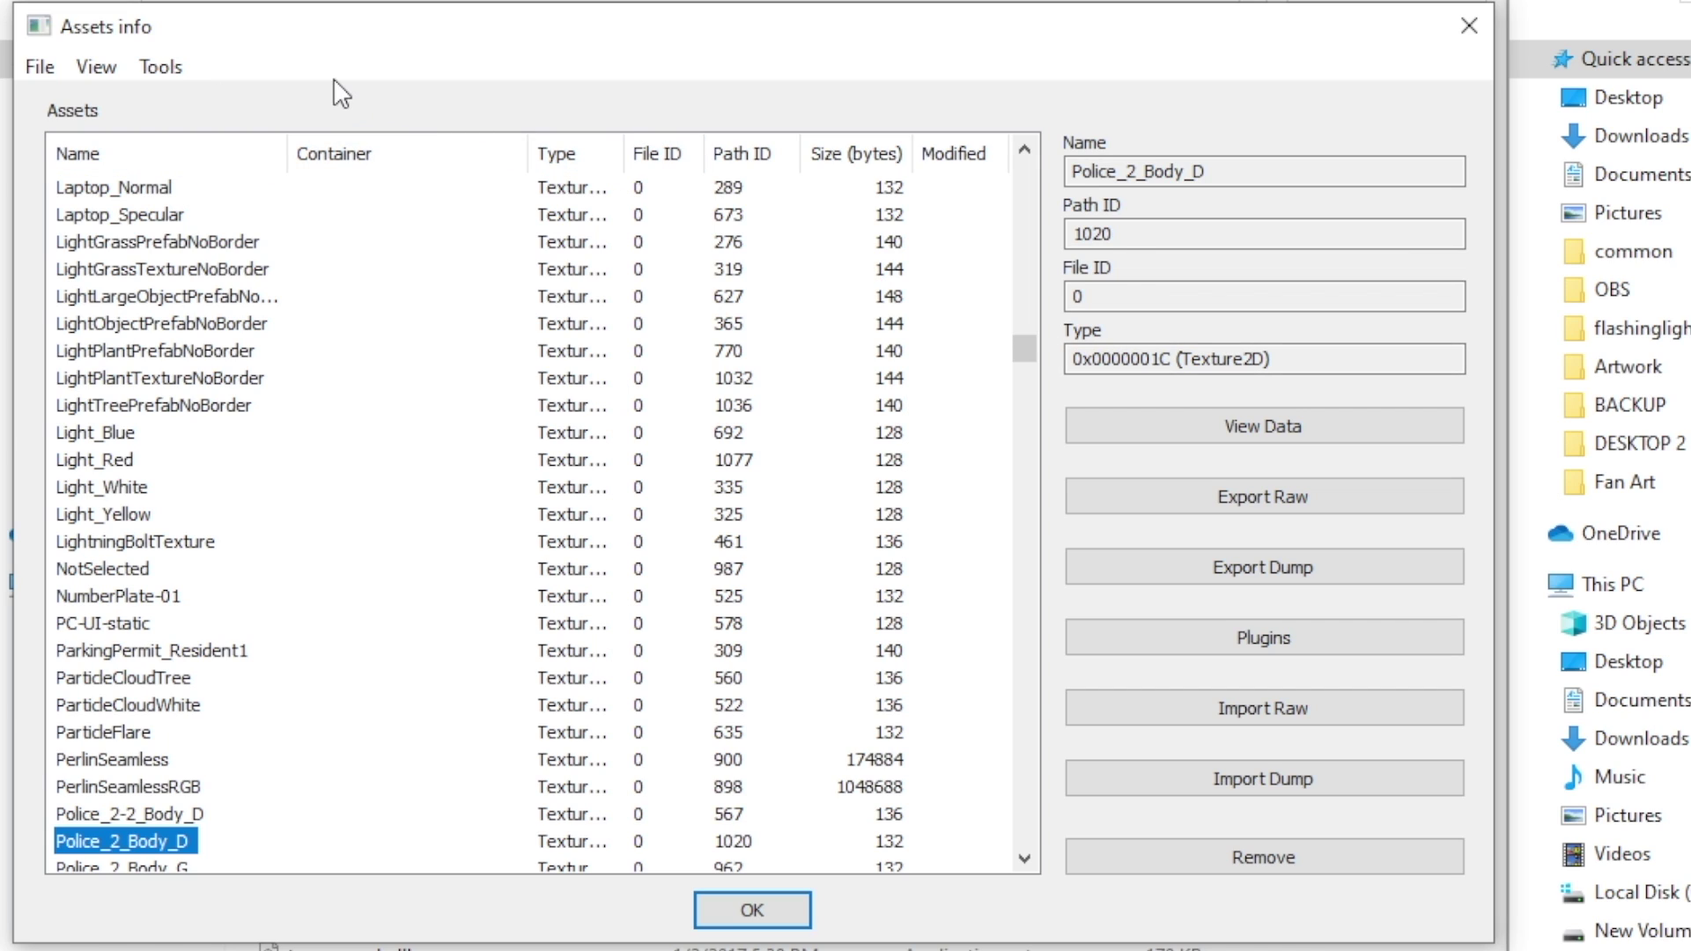
left_click(104, 70)
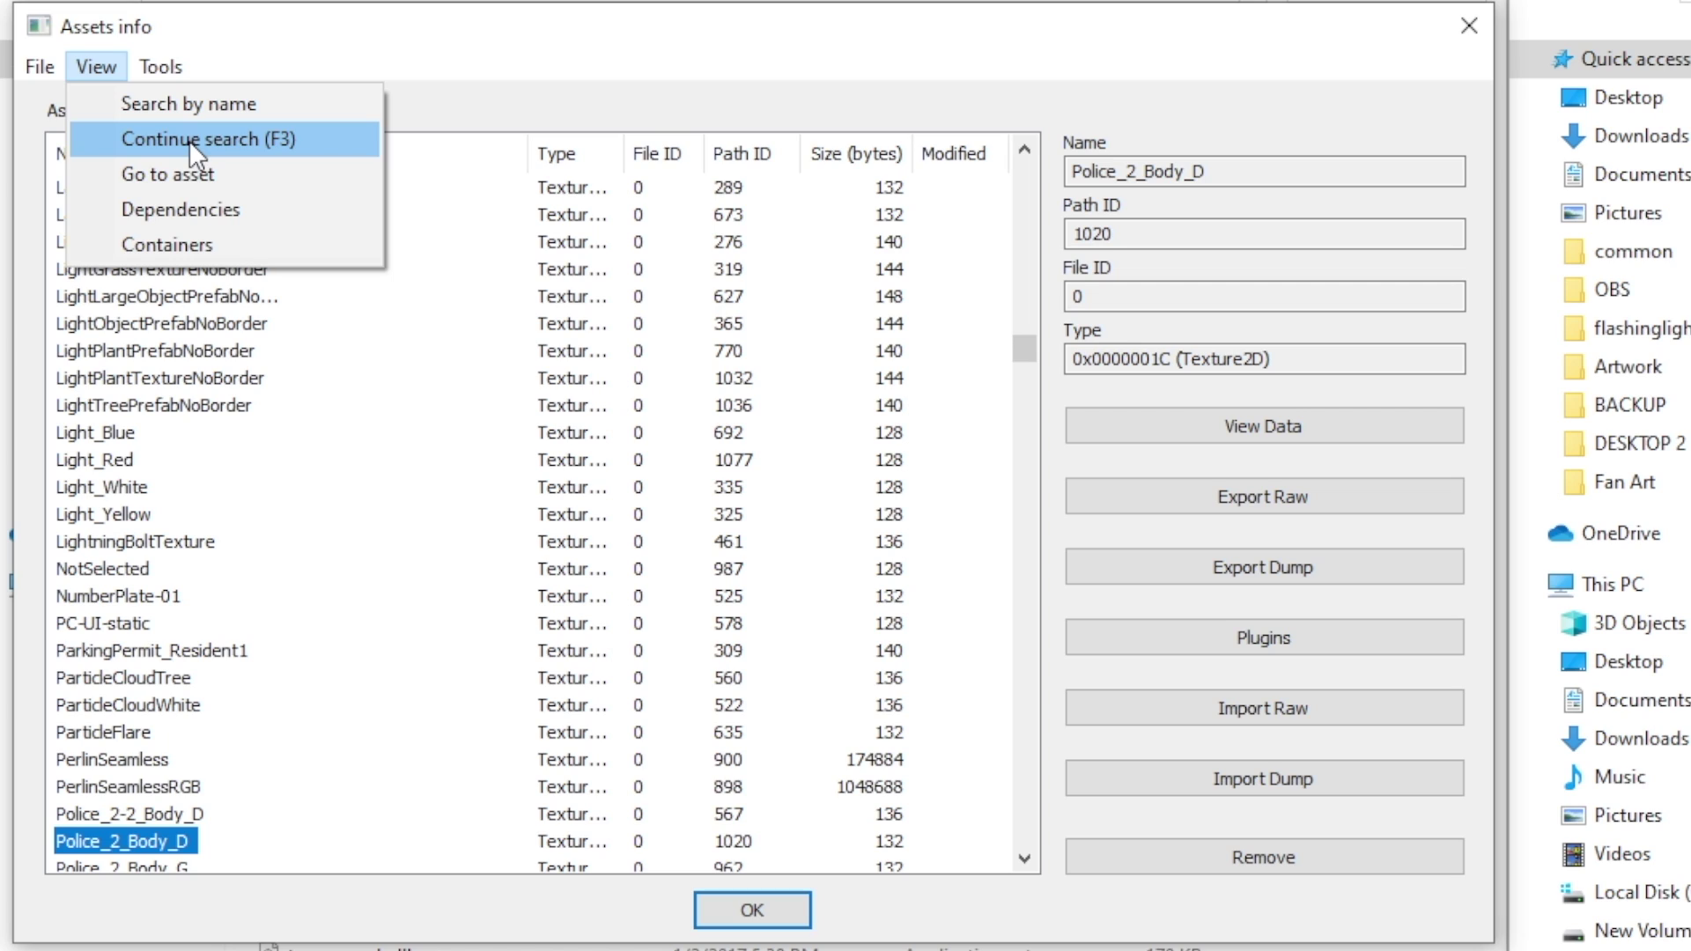
left_click(539, 60)
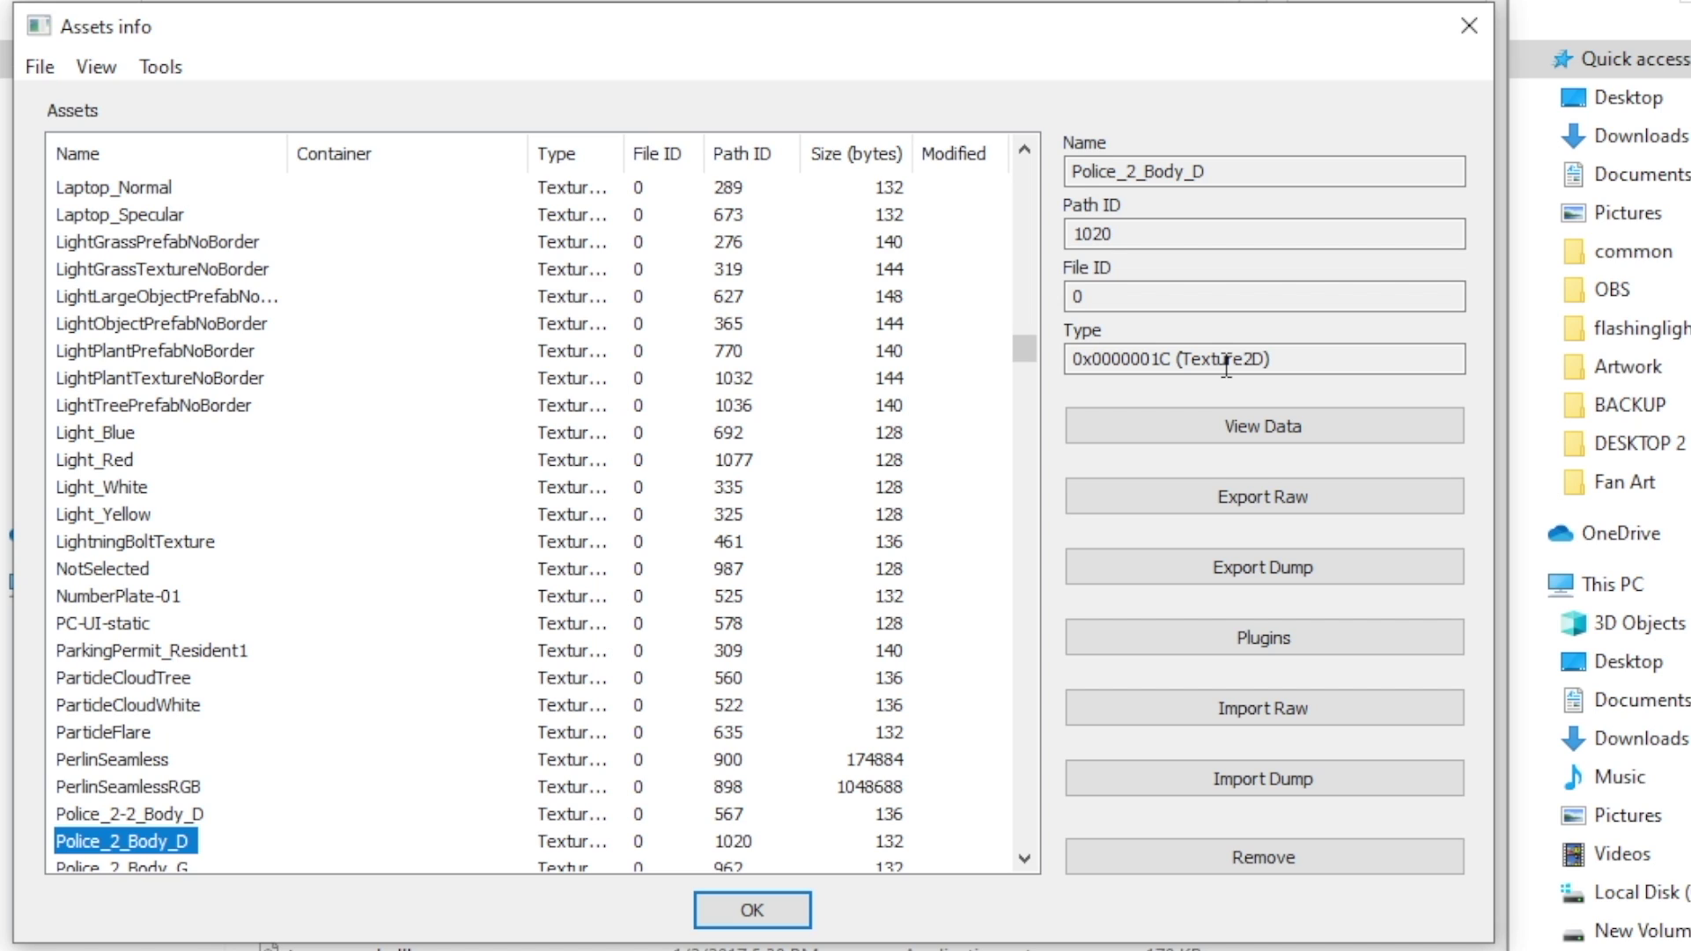
- Edit Police_2_Body_D through Plugins and choose the VAN BUREN Charger image from Desktop > SKINS
left_click(1270, 643)
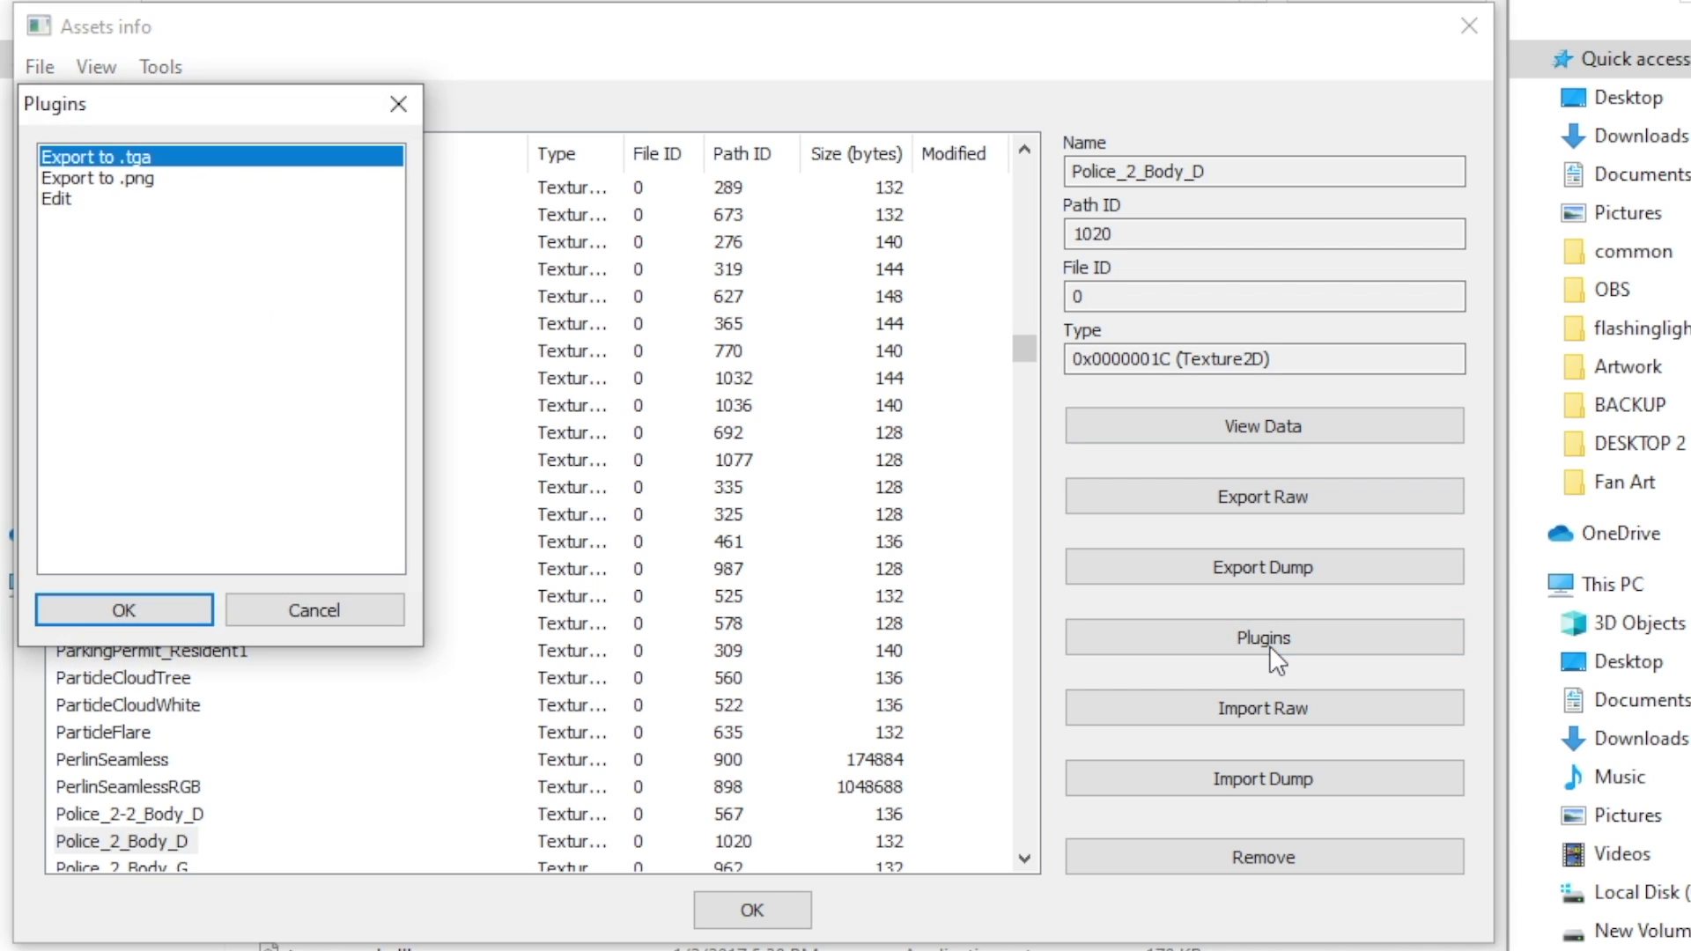
left_click(58, 199)
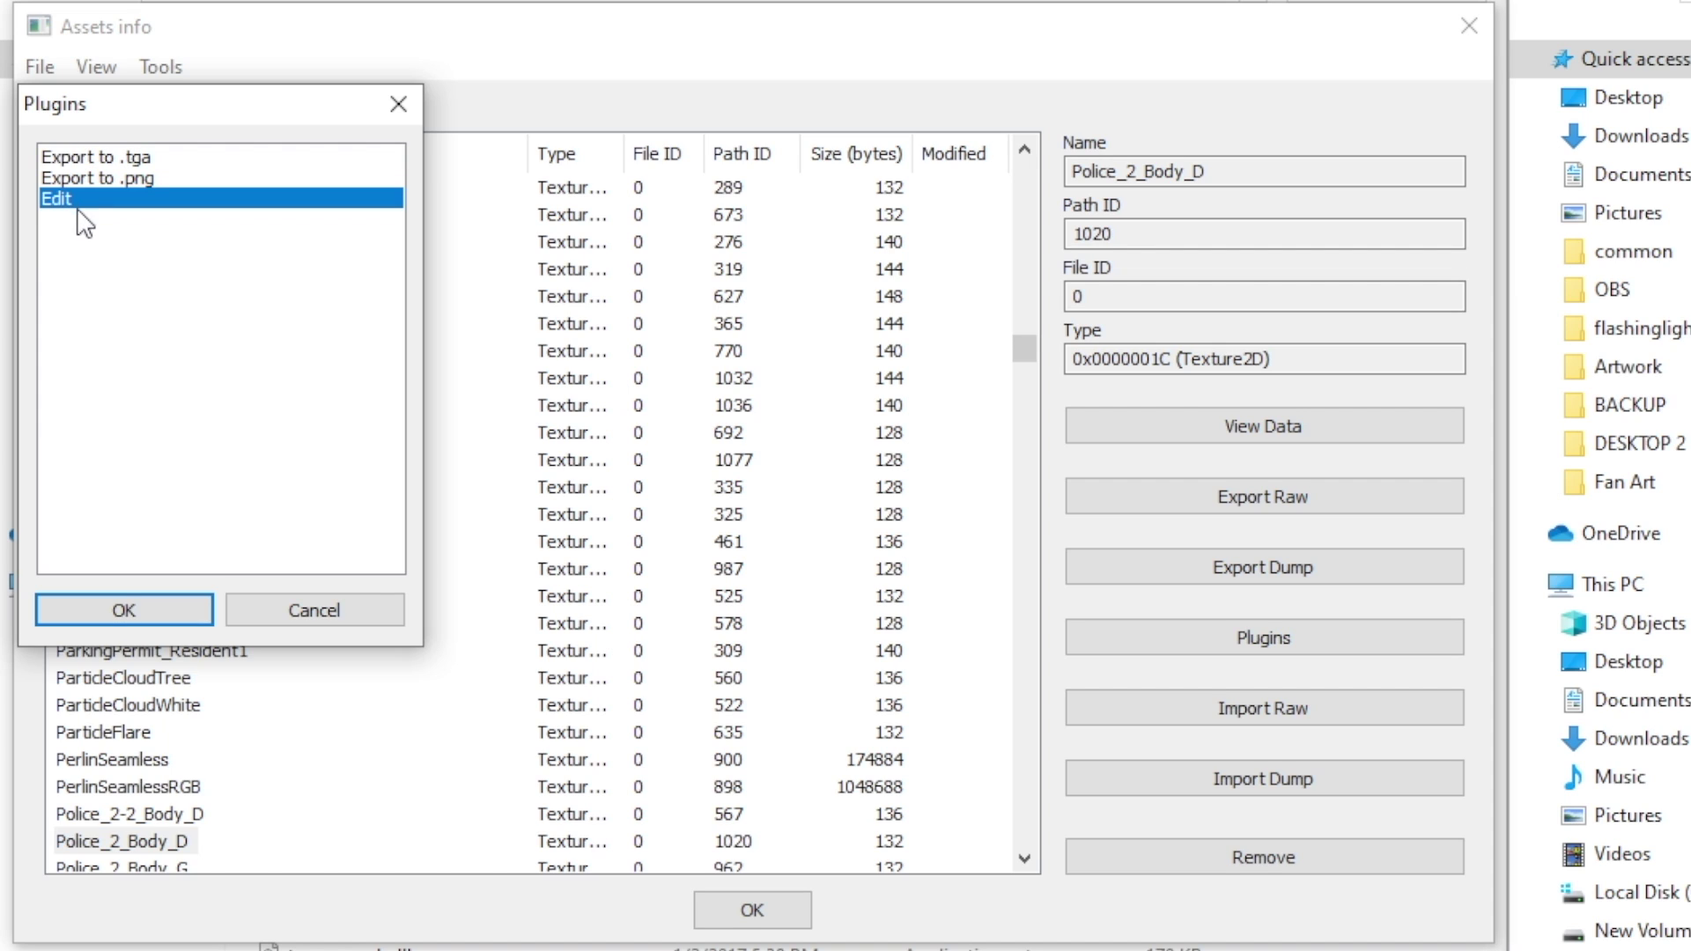
left_click(95, 607)
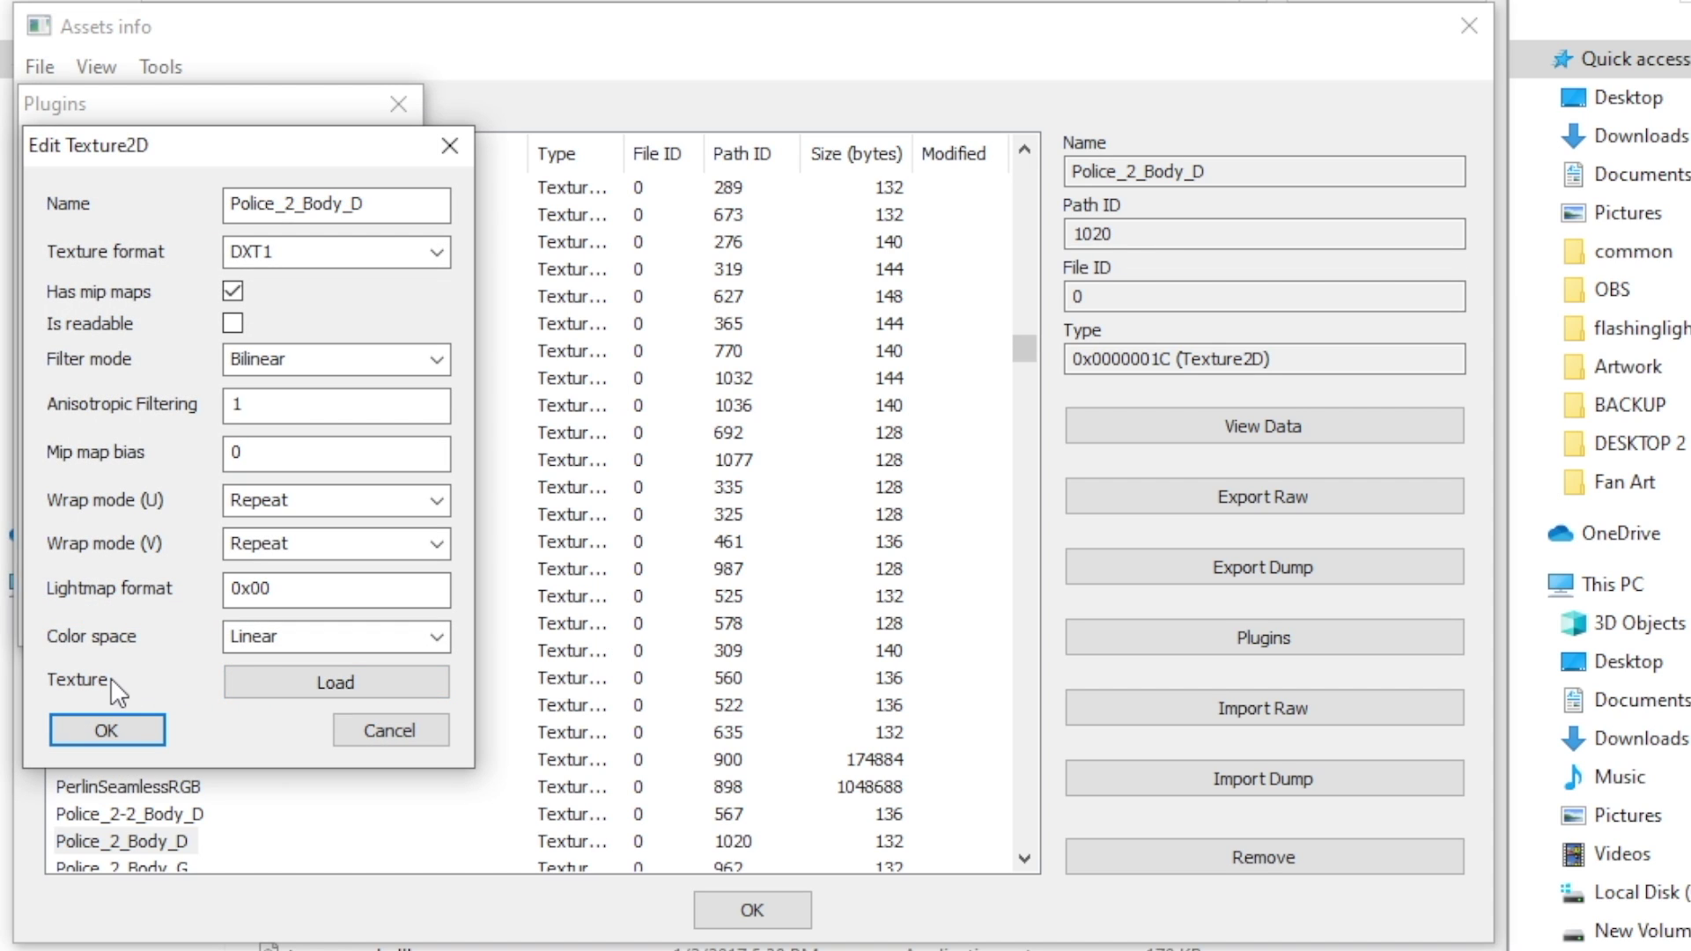
left_click(282, 682)
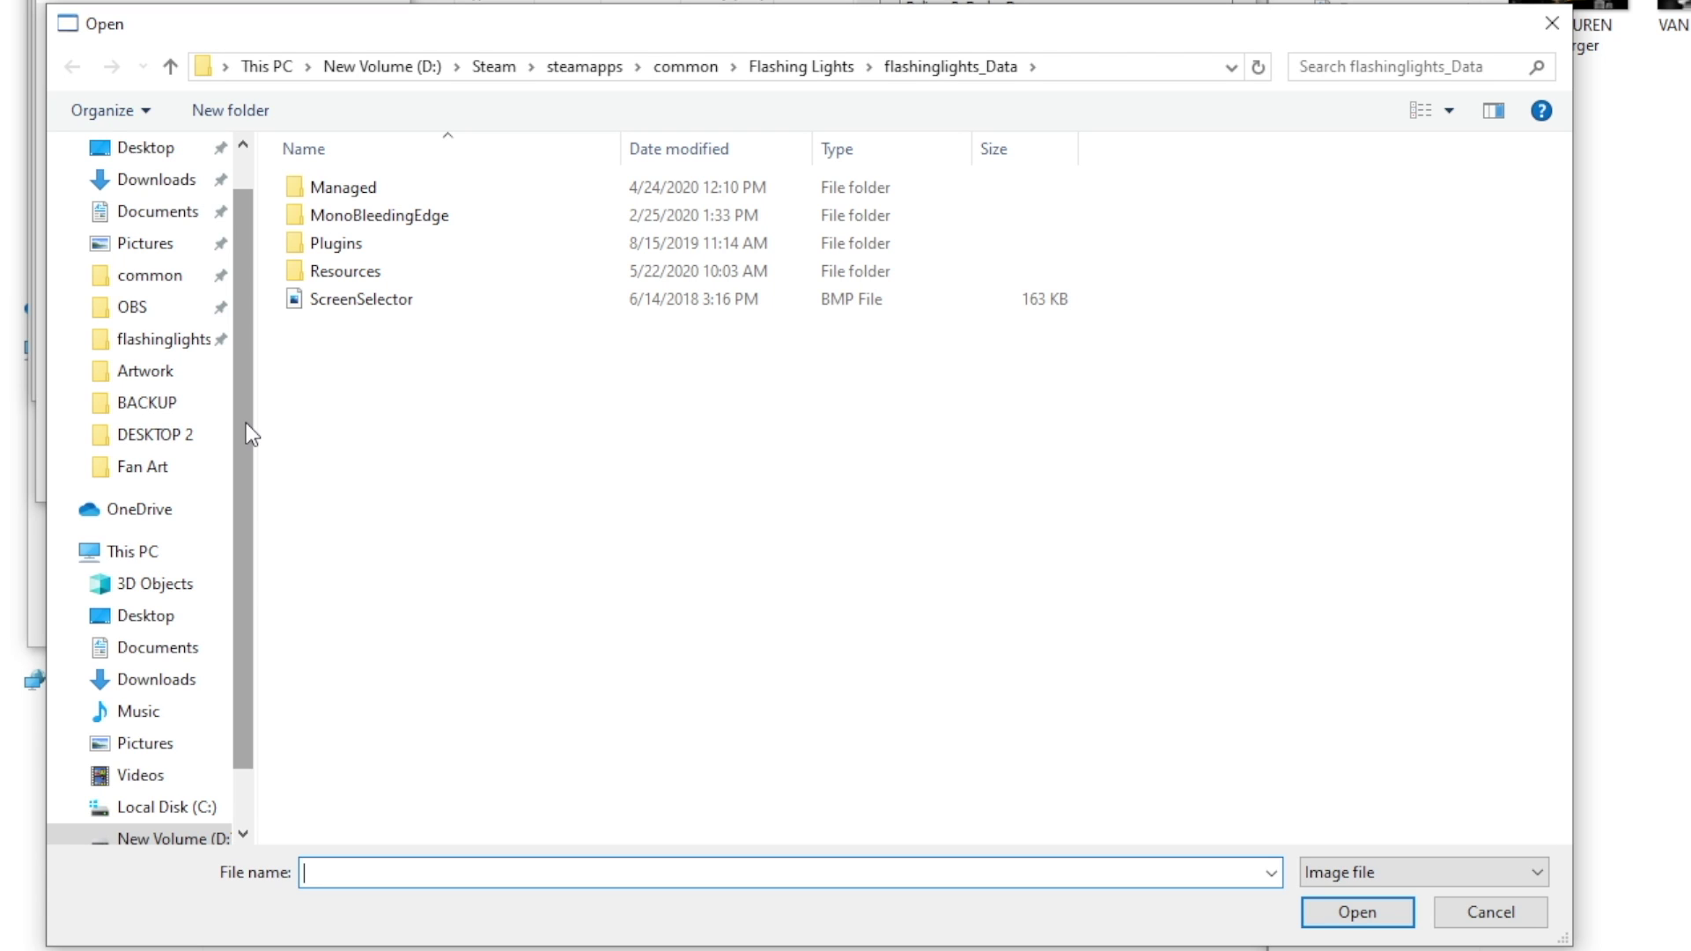
left_click(148, 150)
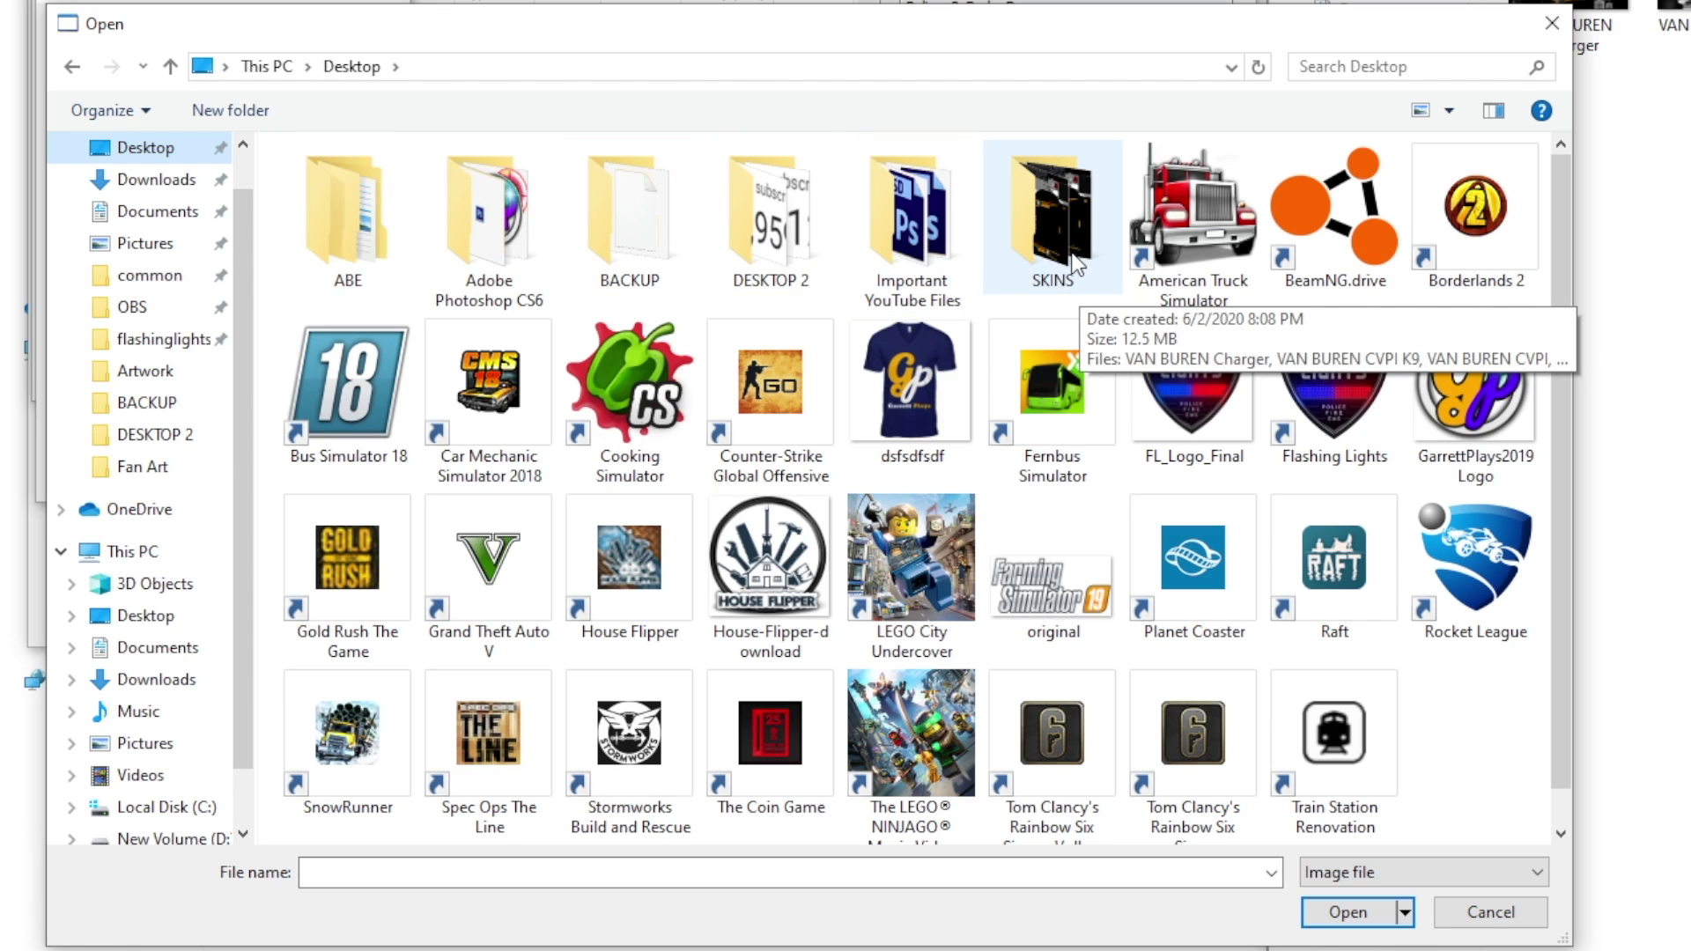
double_click(1056, 234)
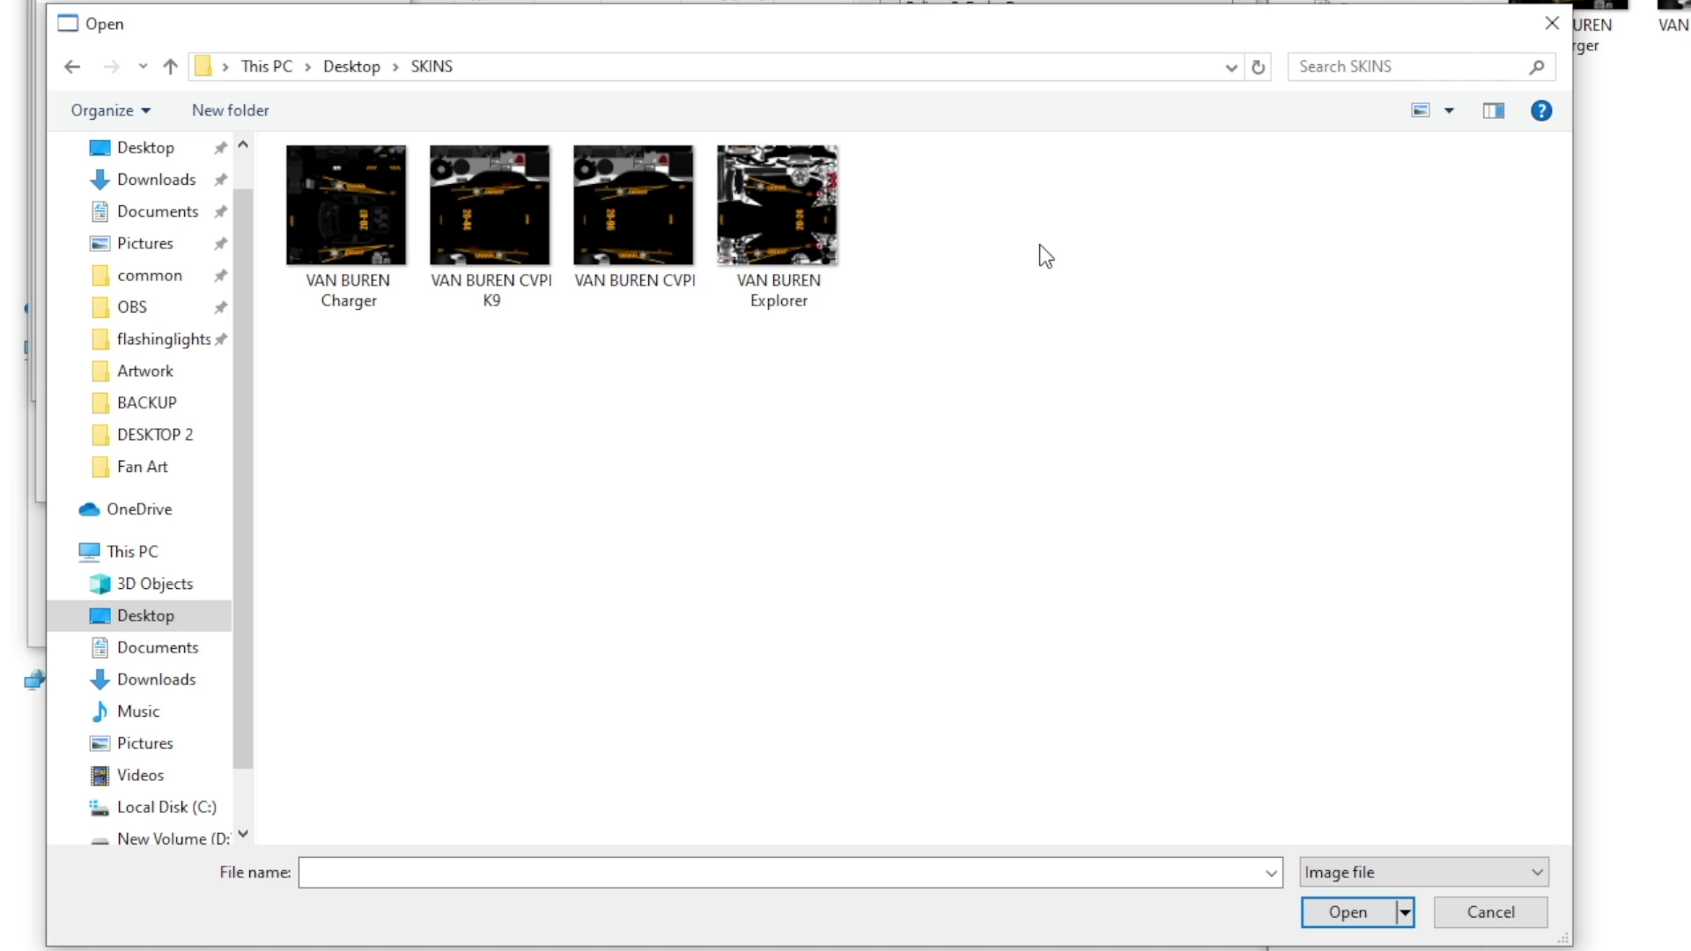
left_click(365, 303)
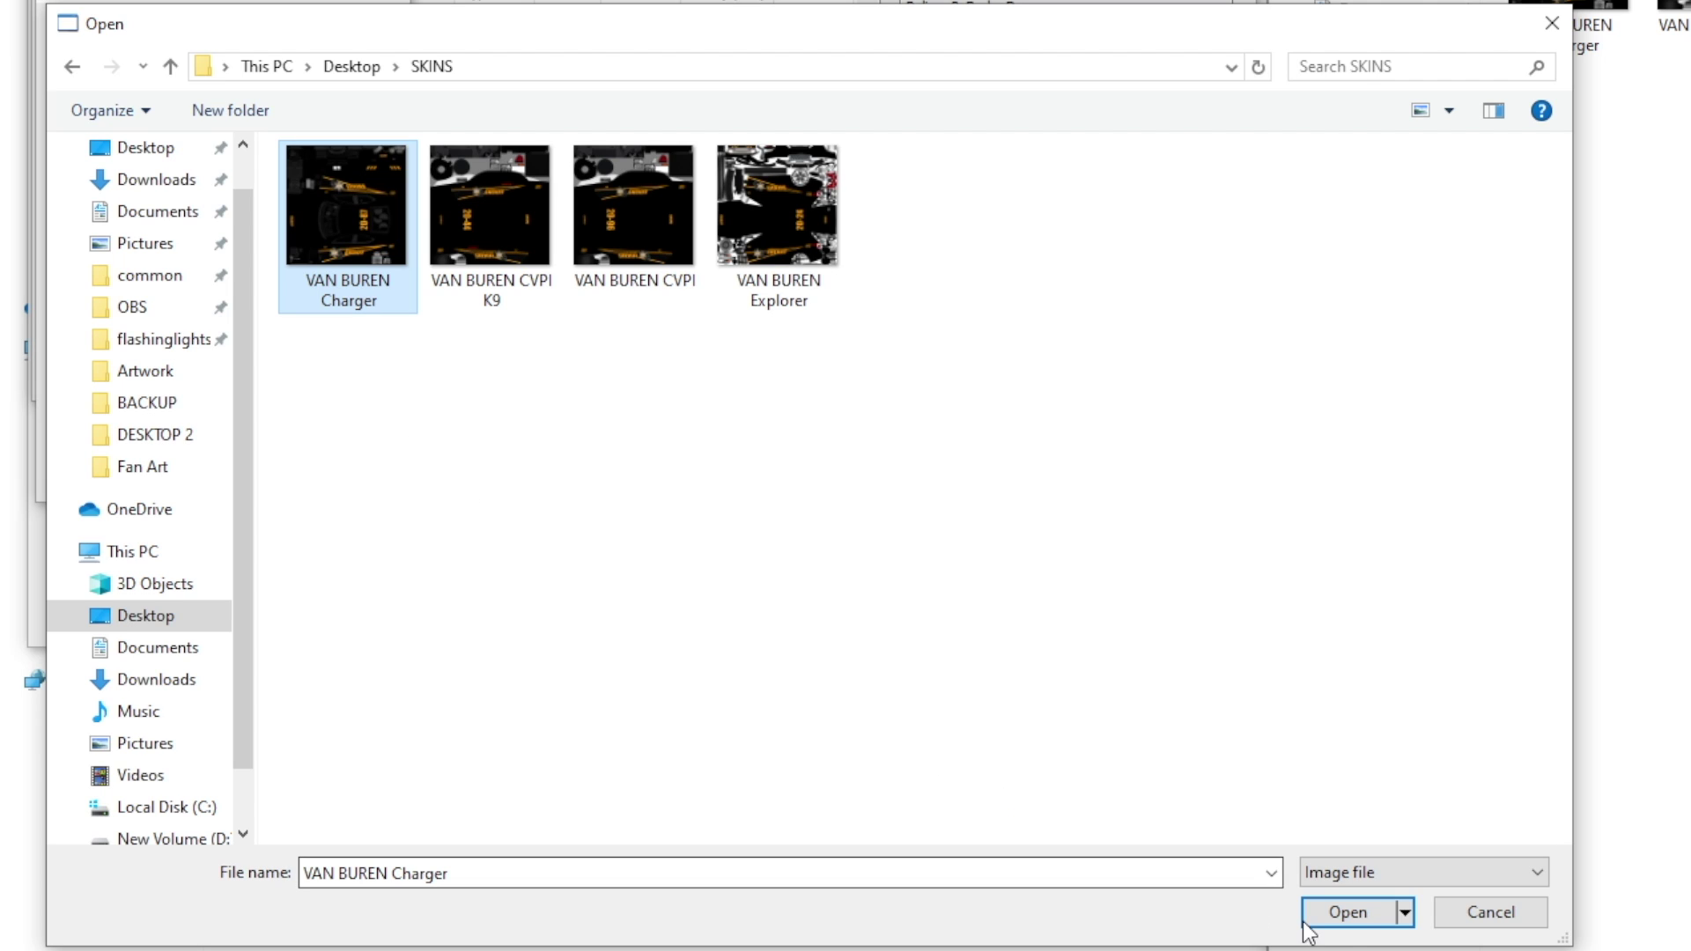
- Load the VAN BUREN Charger image and apply it at Normal (multithread) quality
left_click(1354, 921)
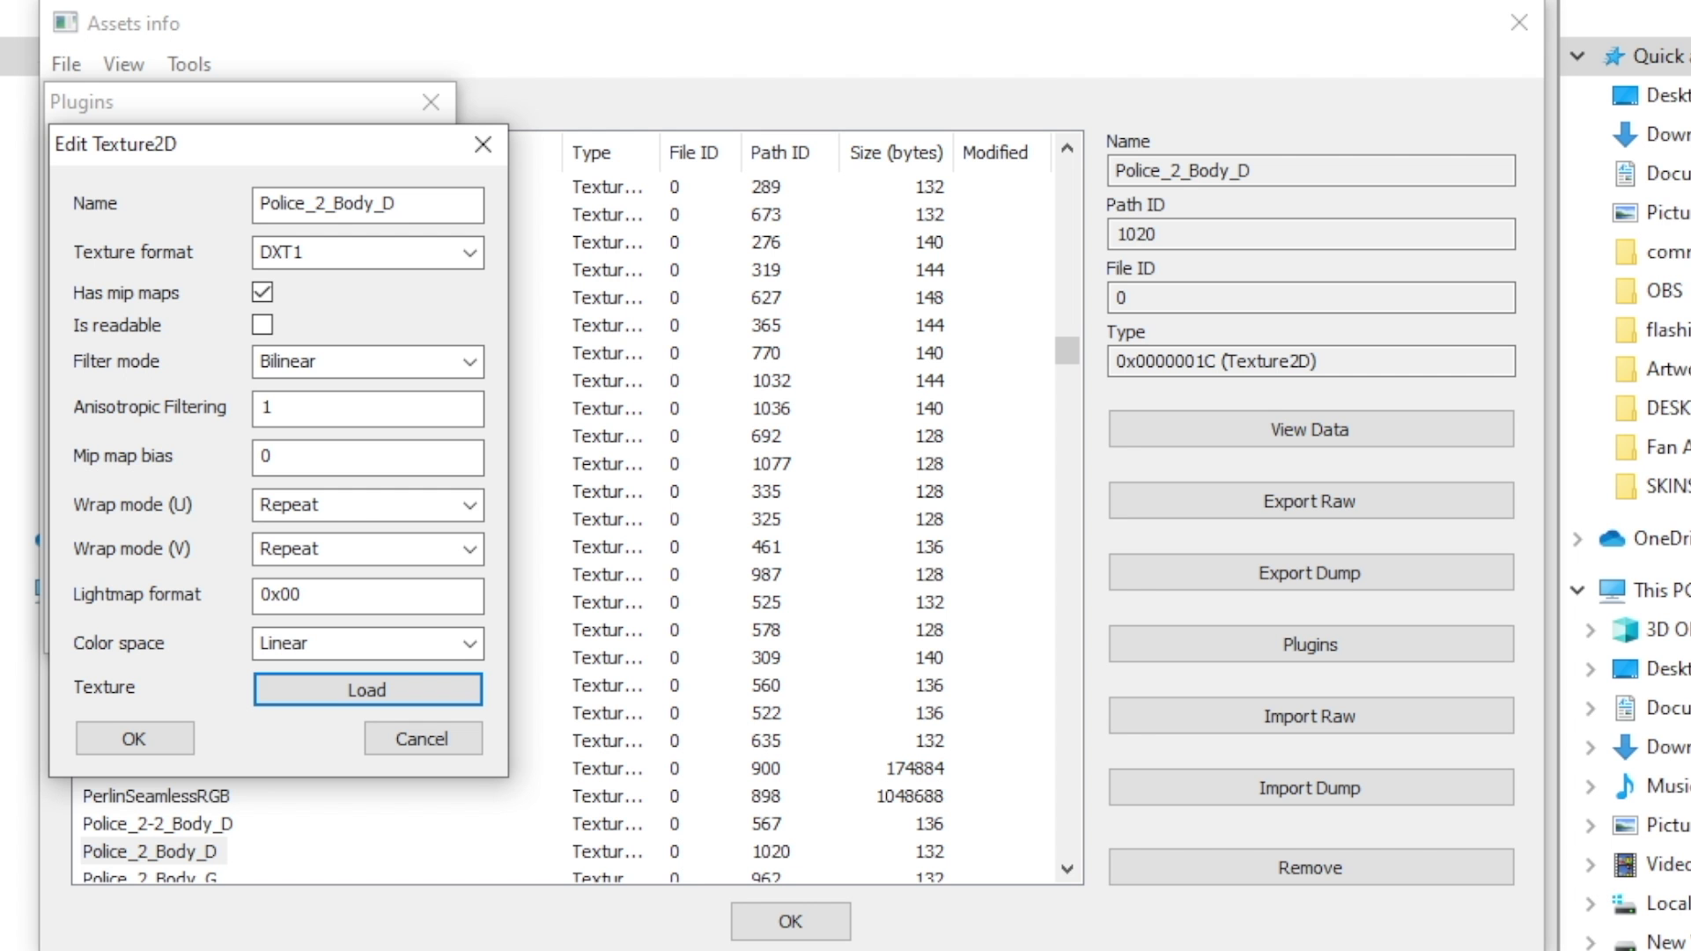
left_click(160, 743)
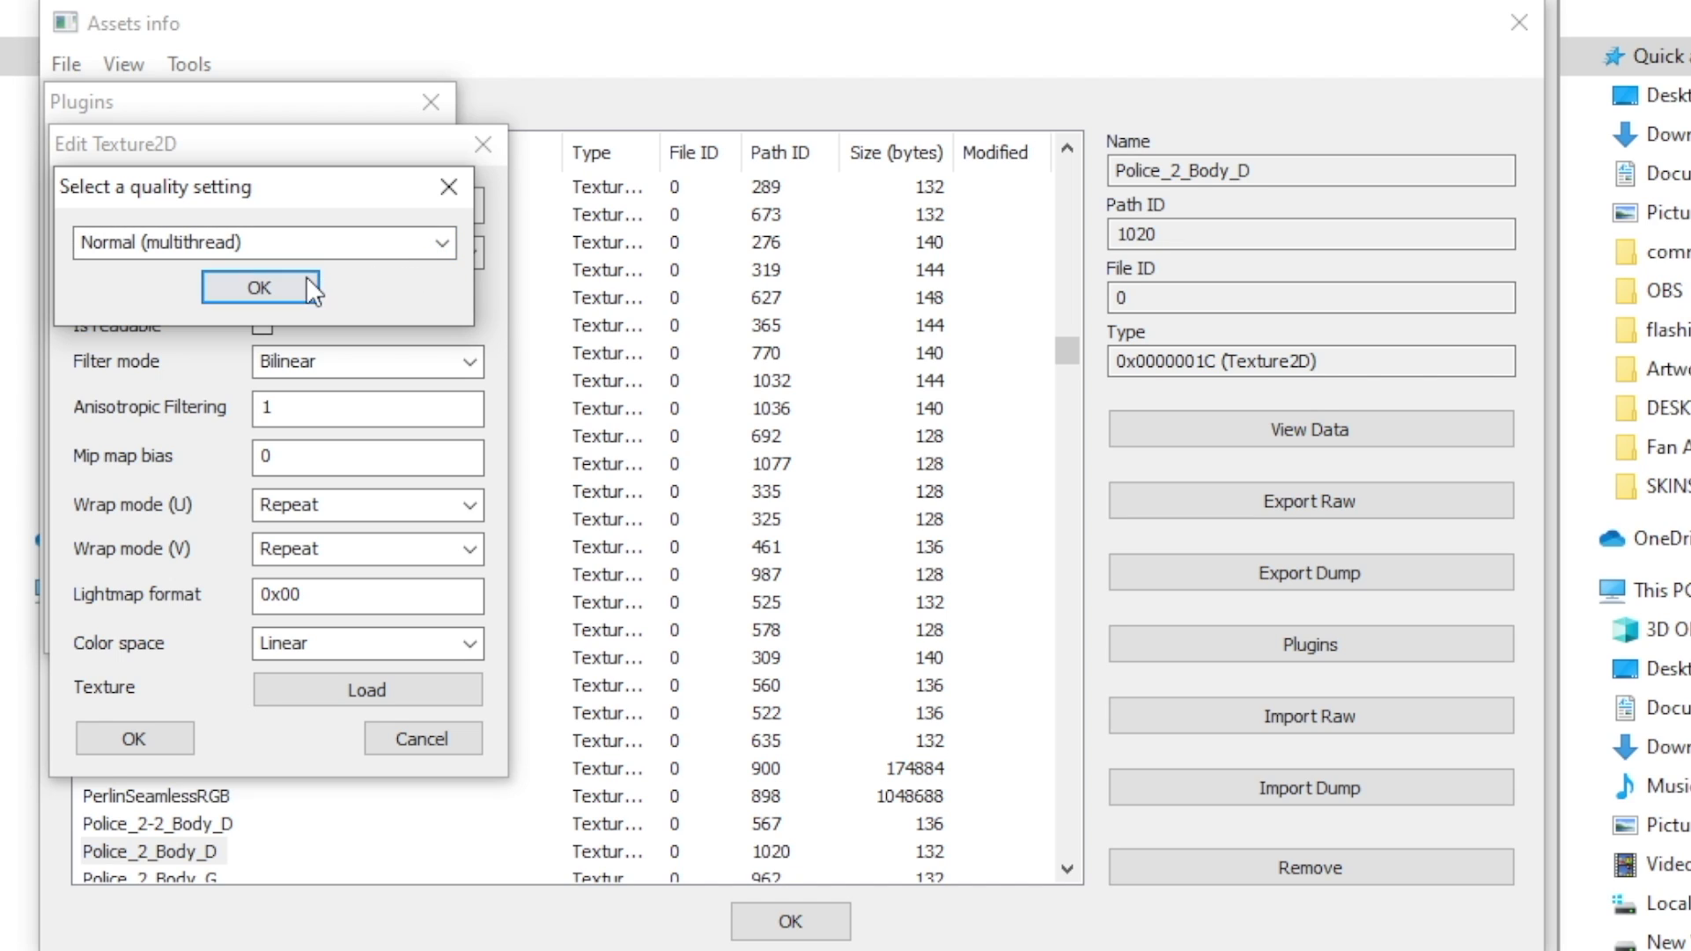
left_click(259, 287)
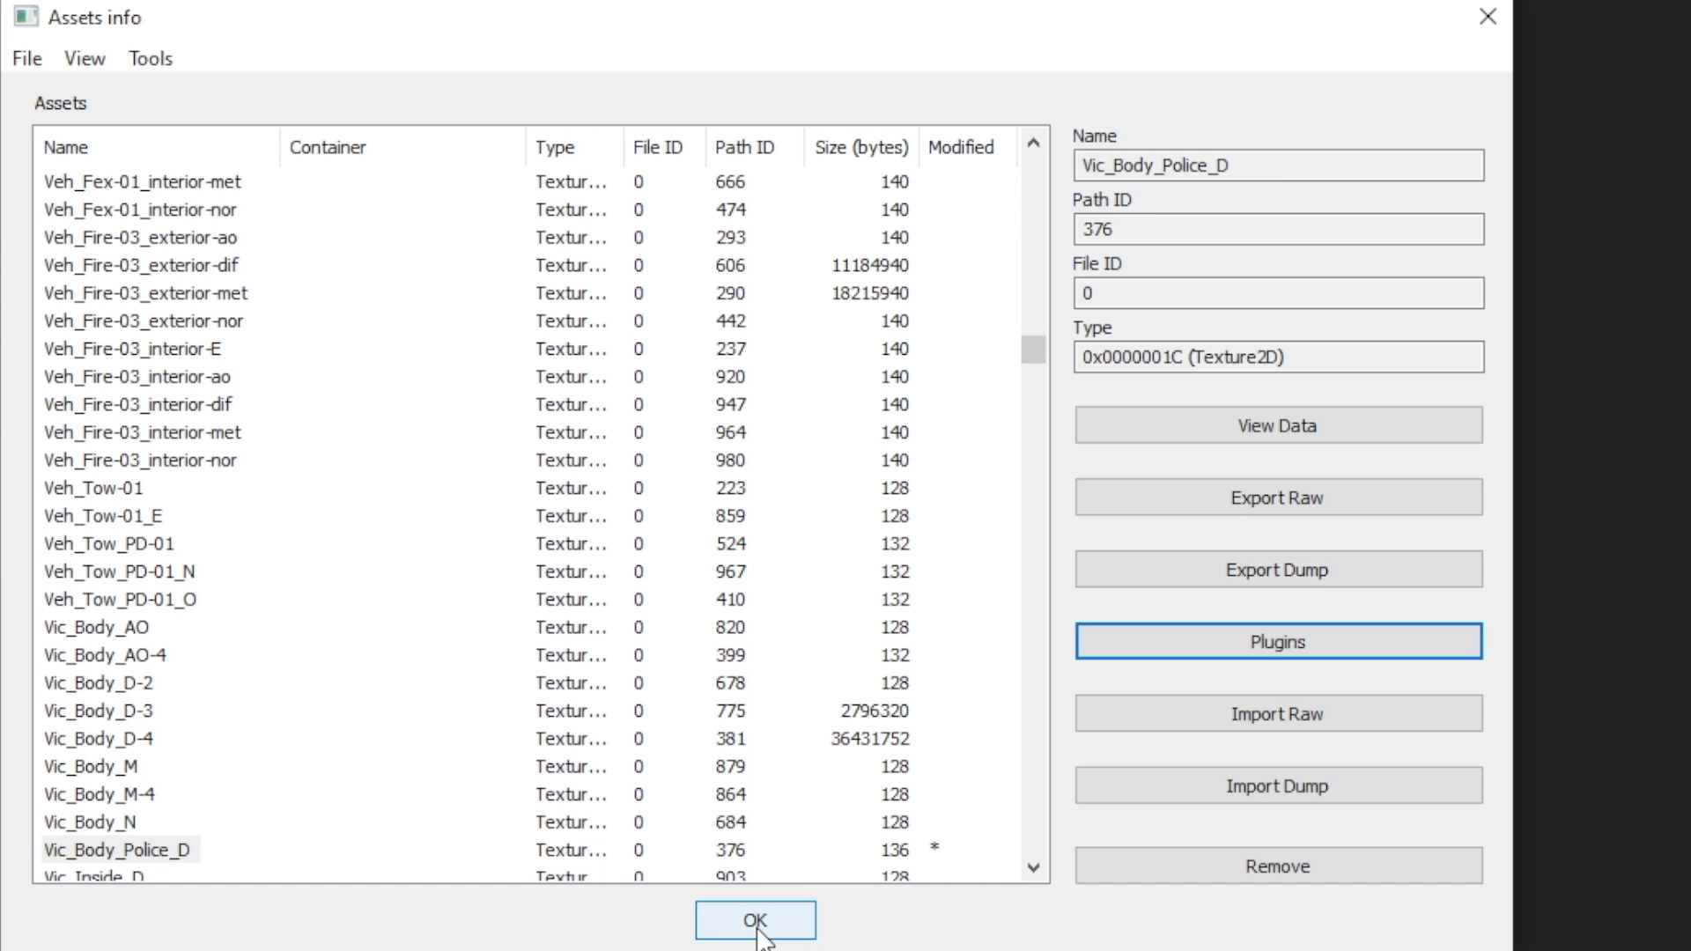
- Close the asset list, confirm saving the changes, and save the file as 'resources' in Desktop > SKINS
left_click(755, 920)
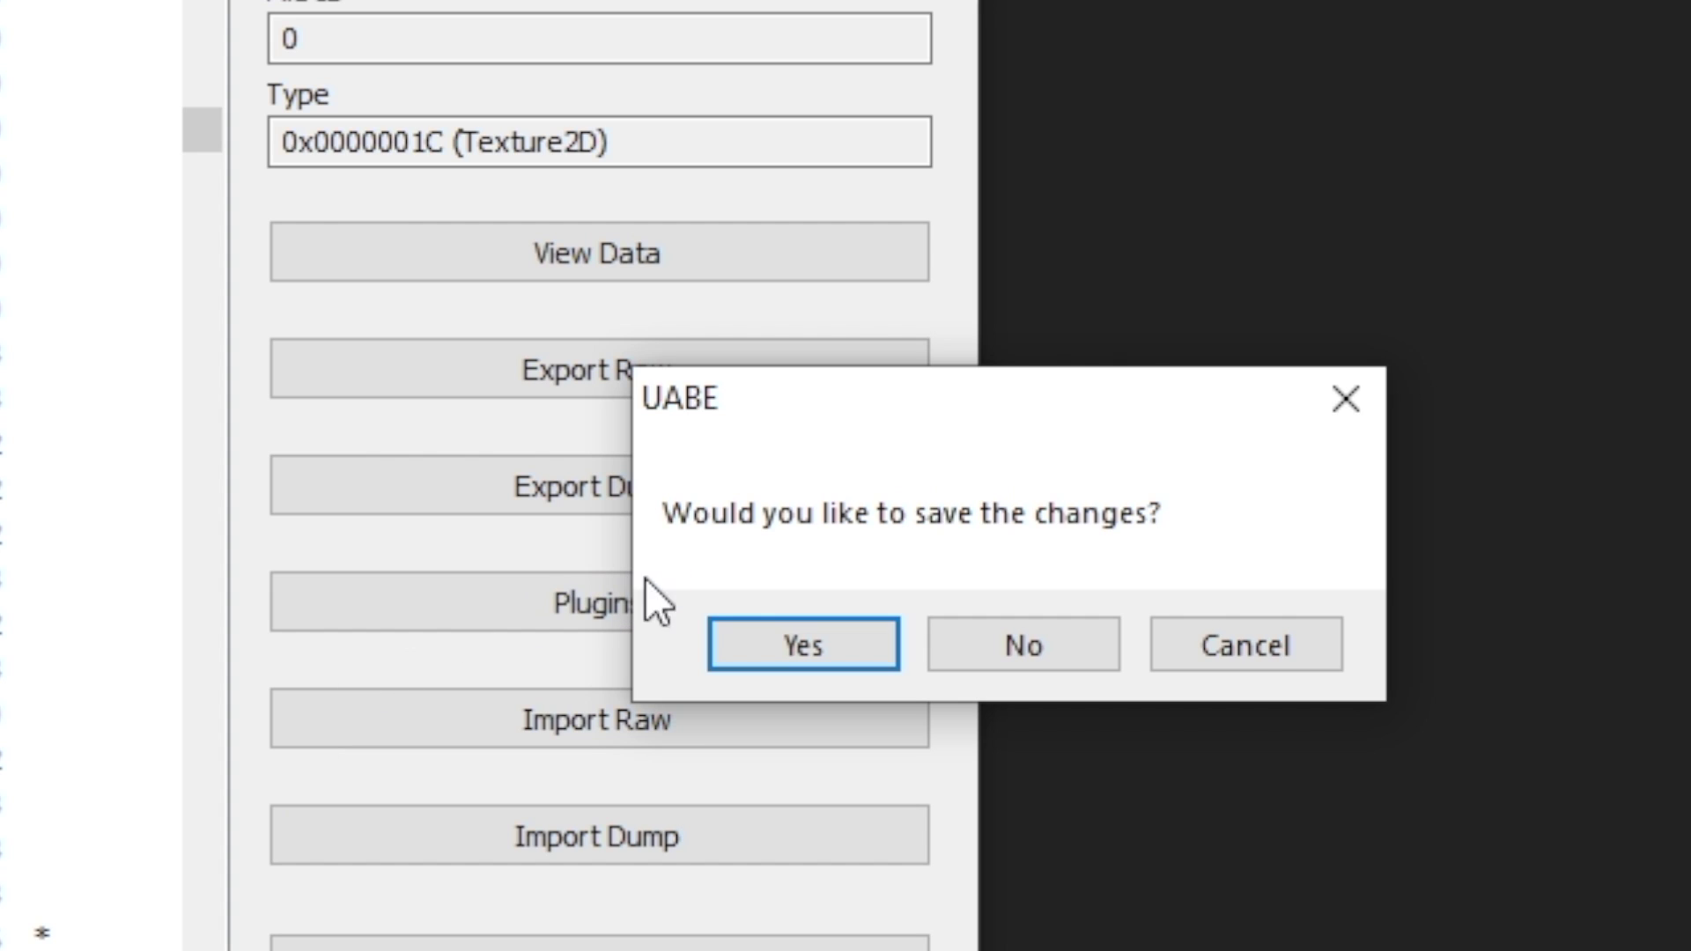
left_click(779, 643)
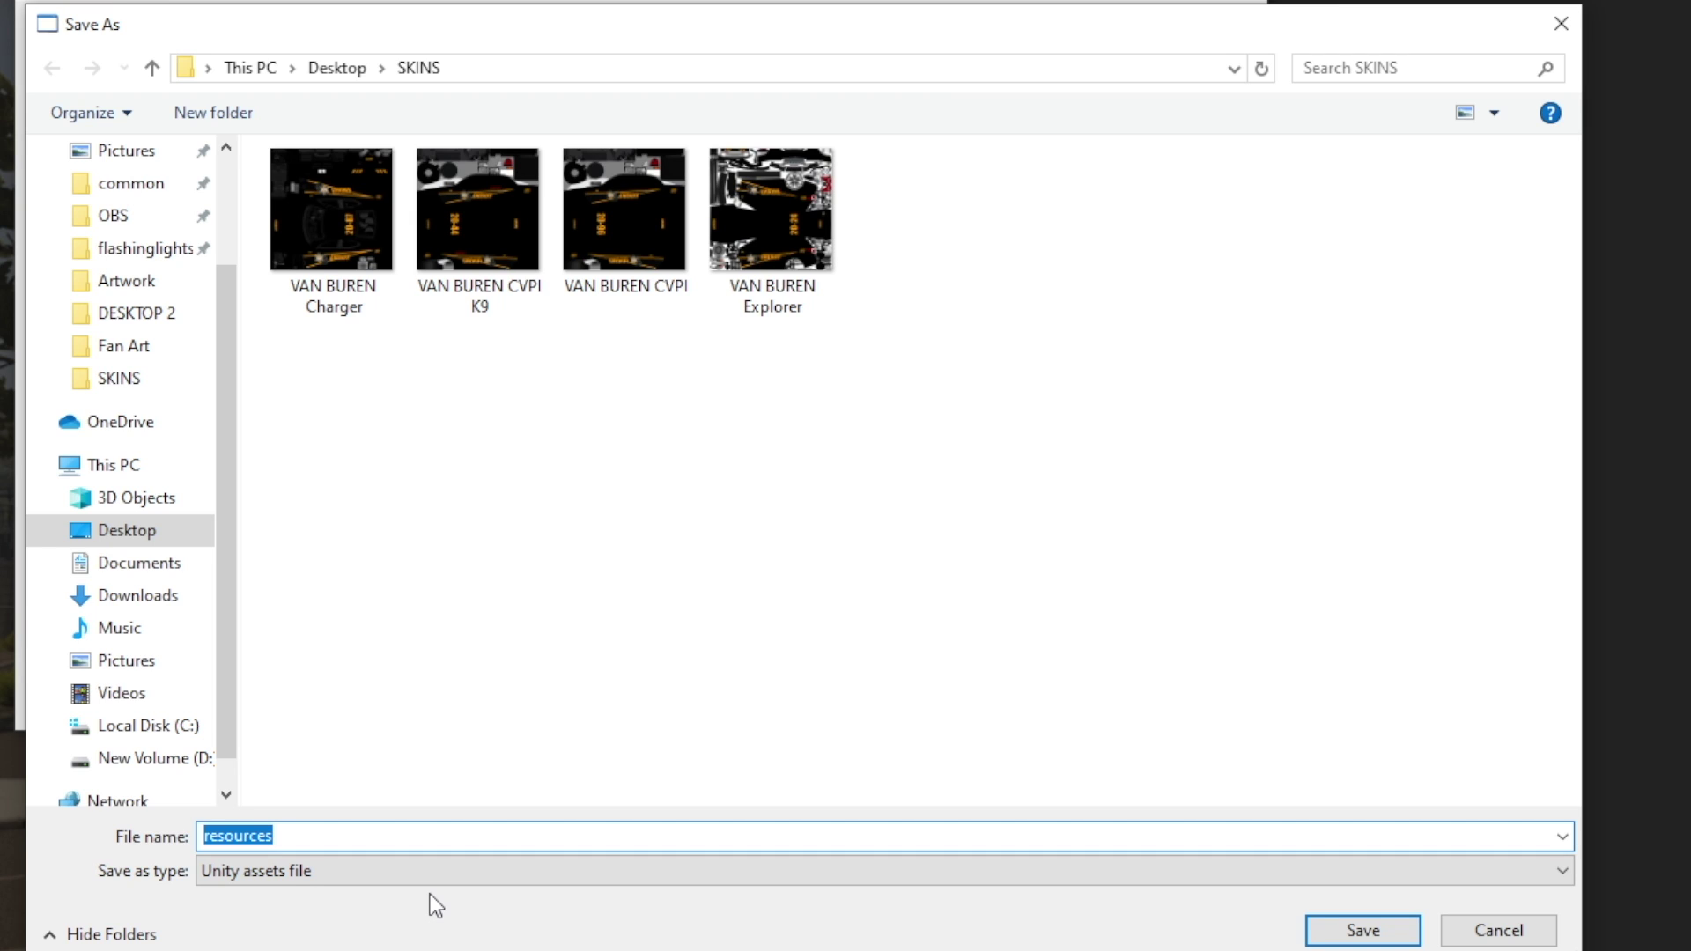
left_click(1360, 932)
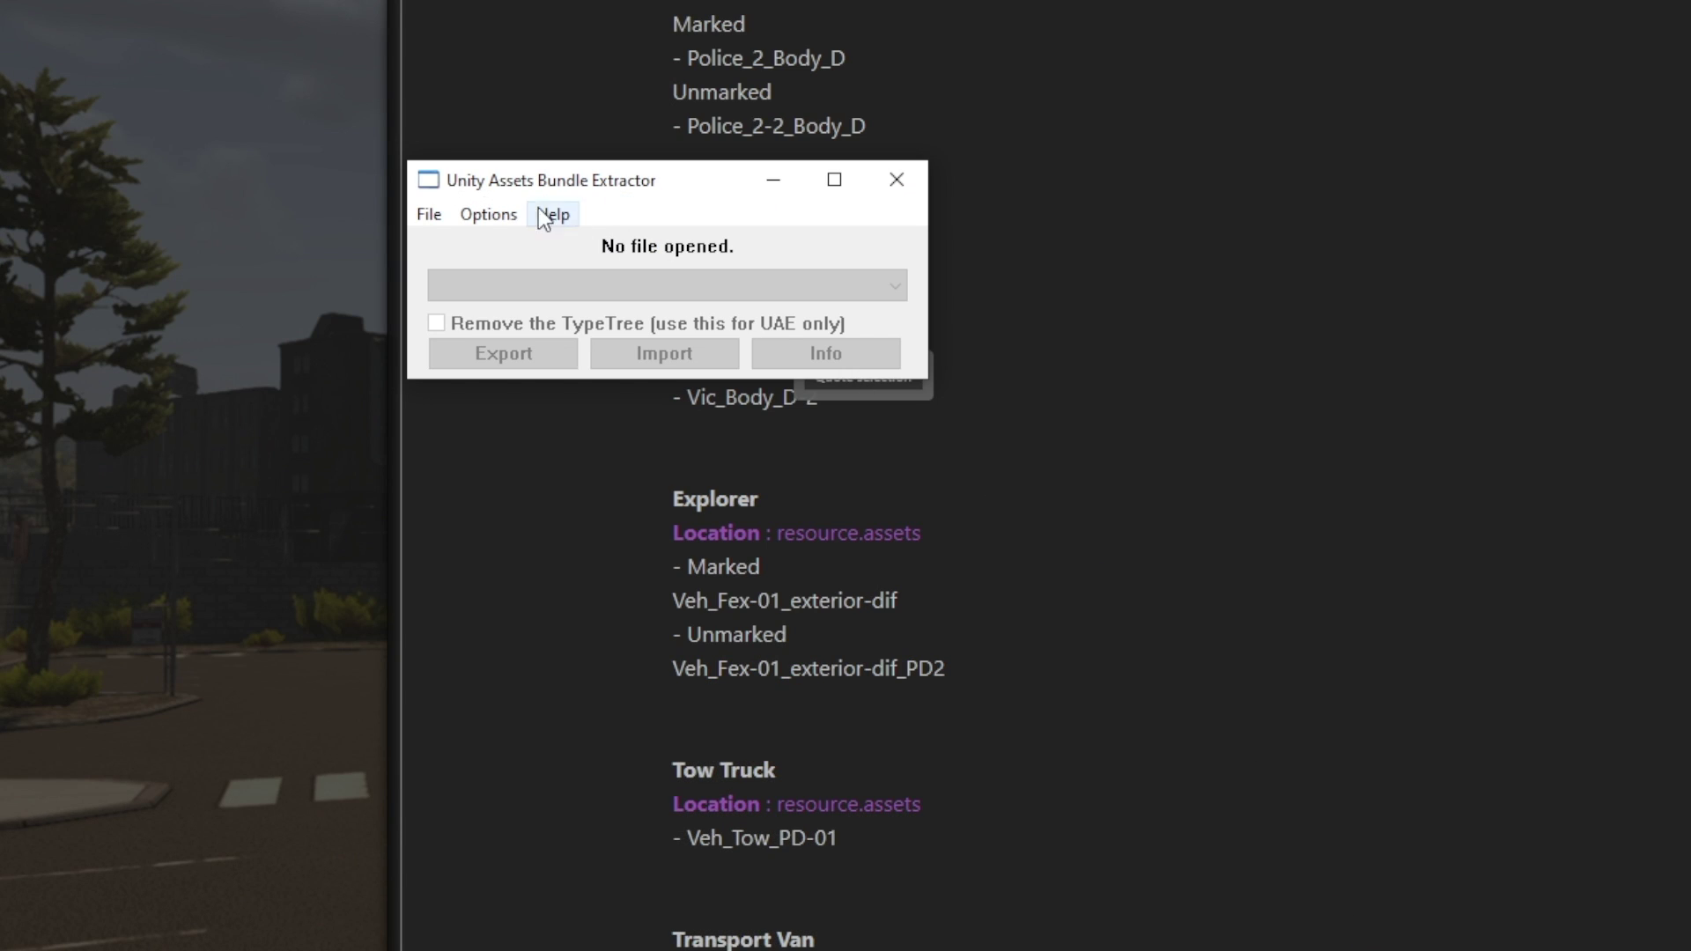
- Close UABE, then replace flashinglights_Data's resources.assets with the modded copy from SKINS
left_click(895, 176)
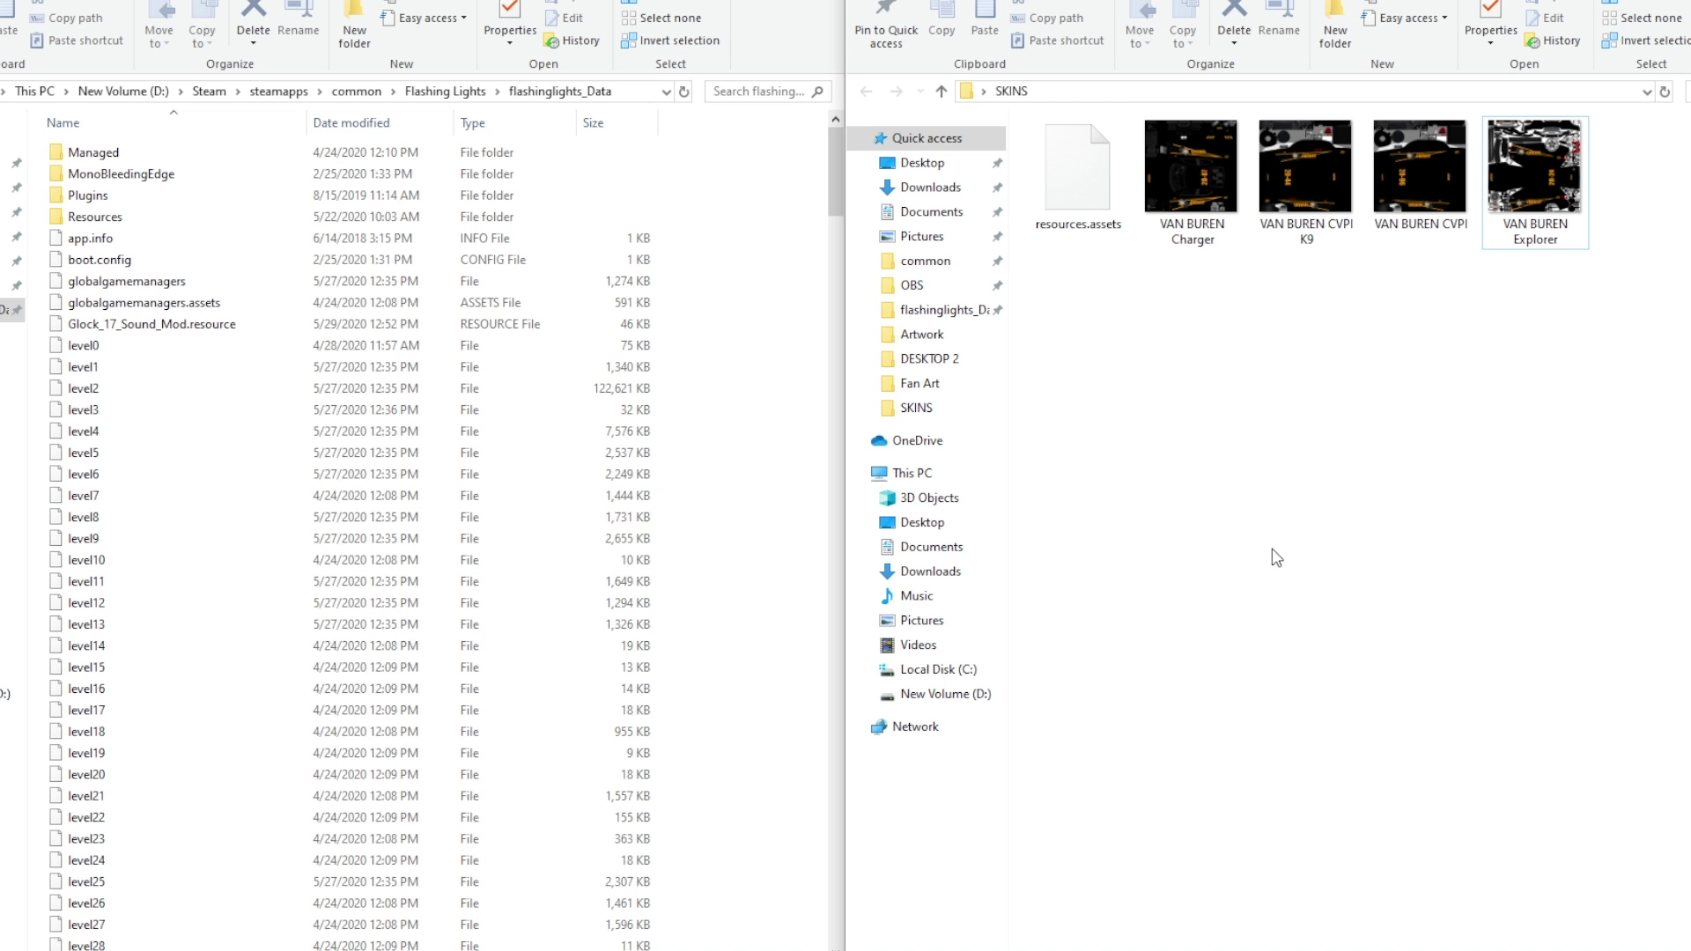
left_click(1071, 220)
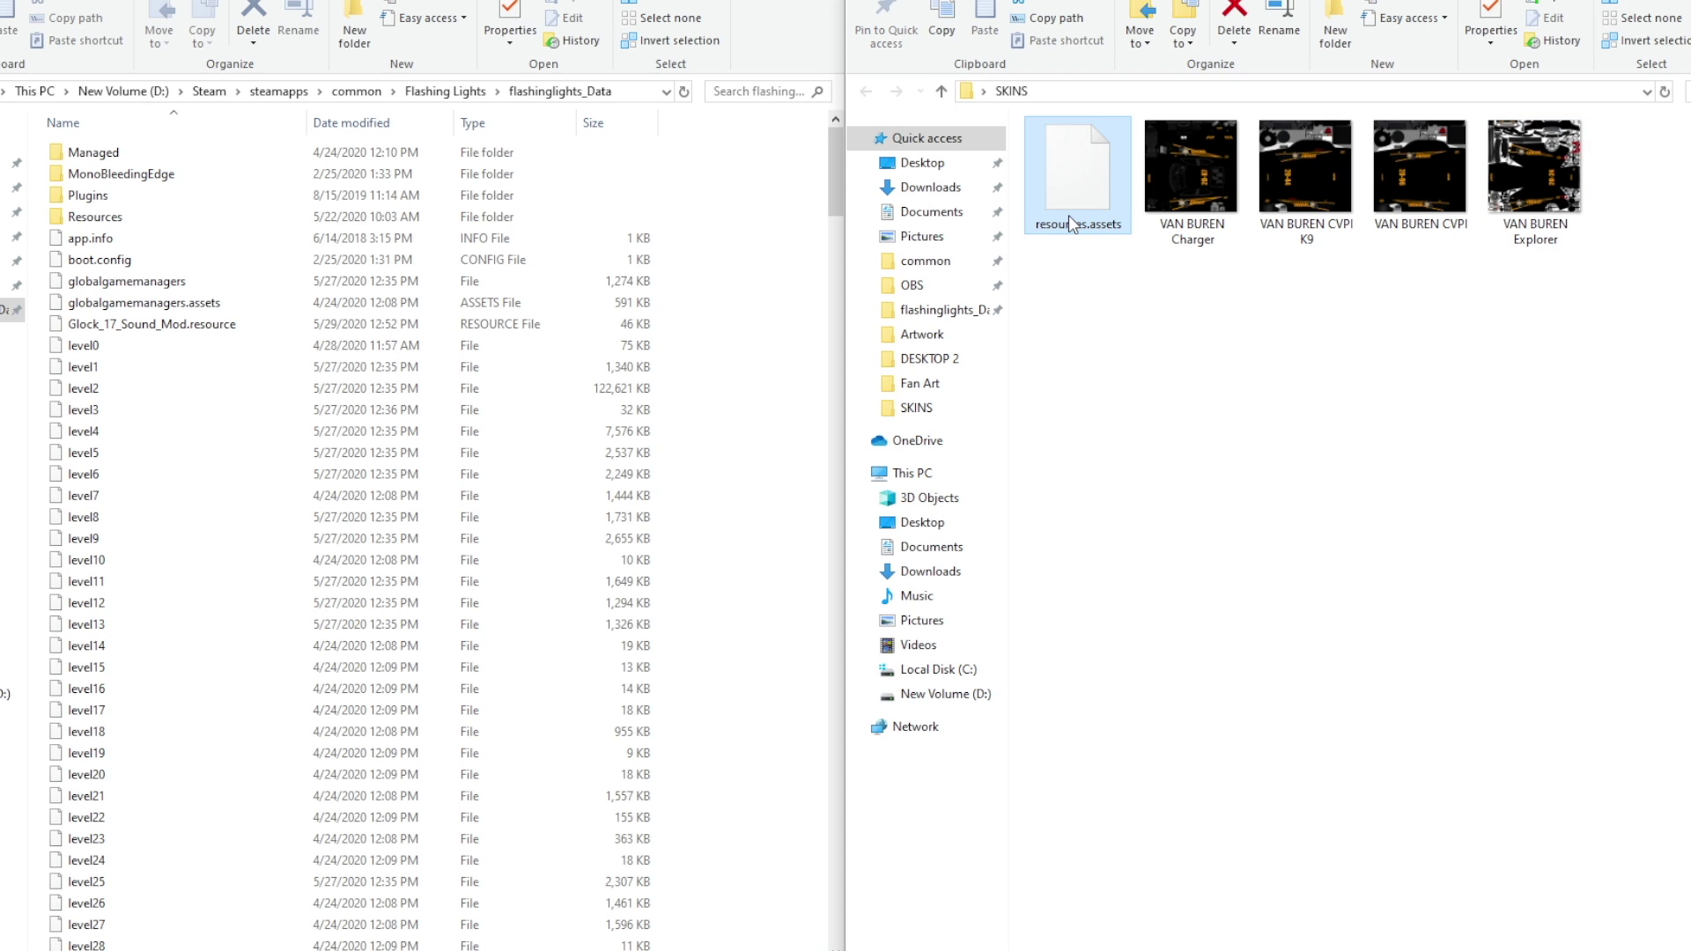
left_click(755, 303)
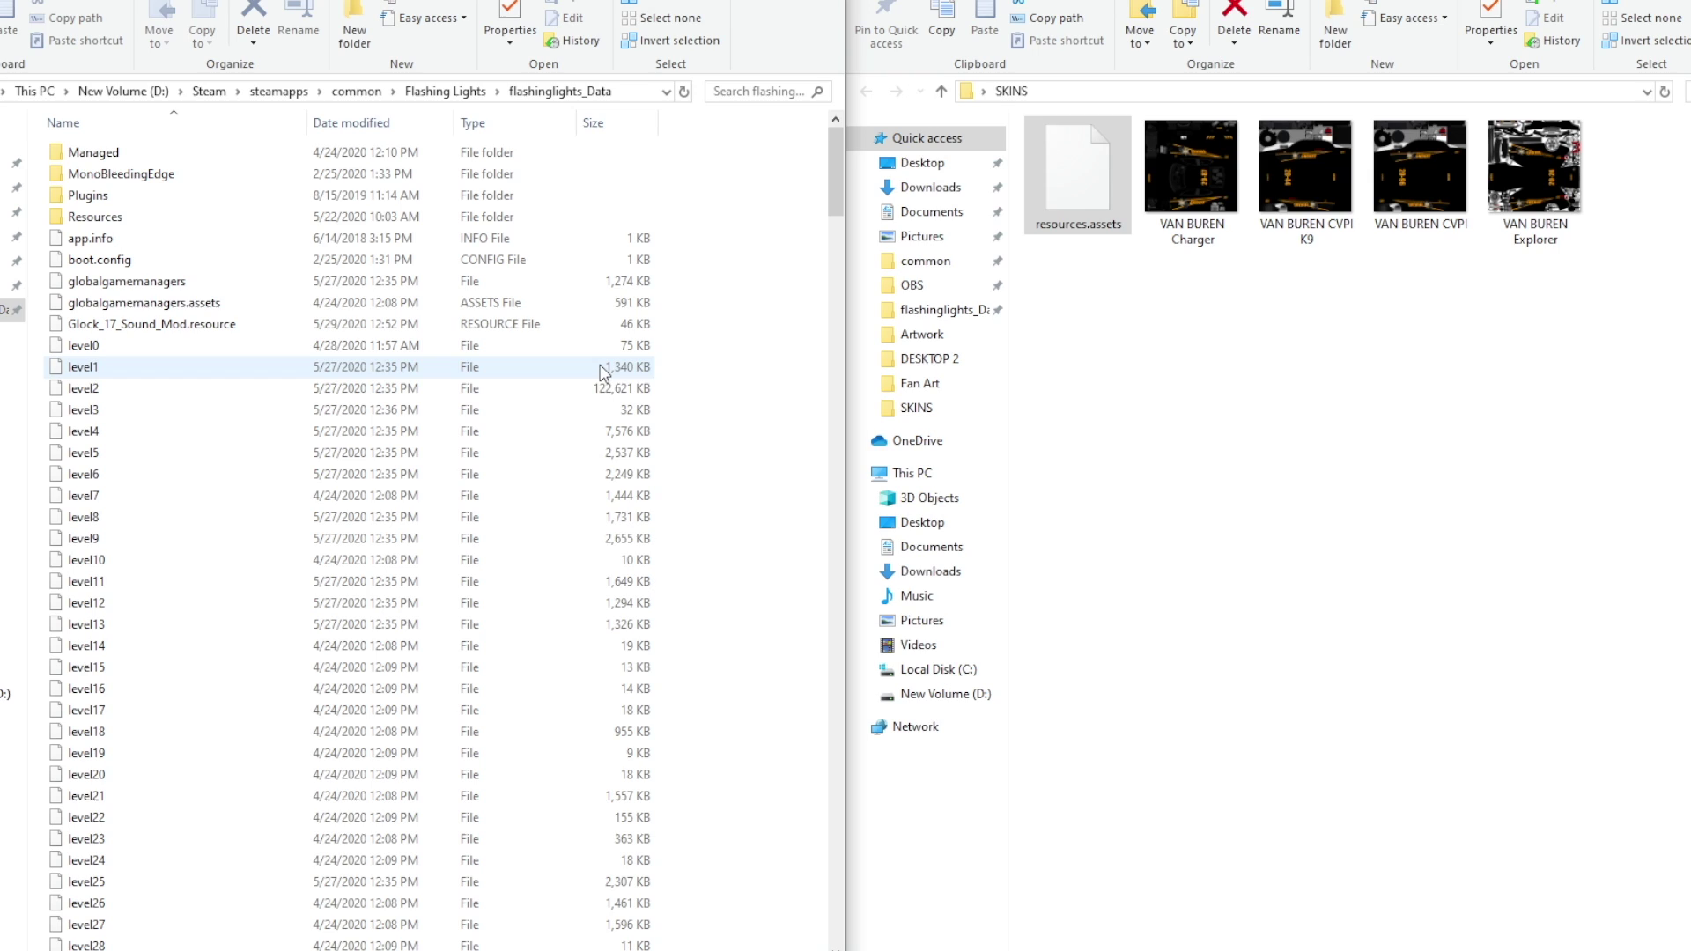
left_click(1074, 208)
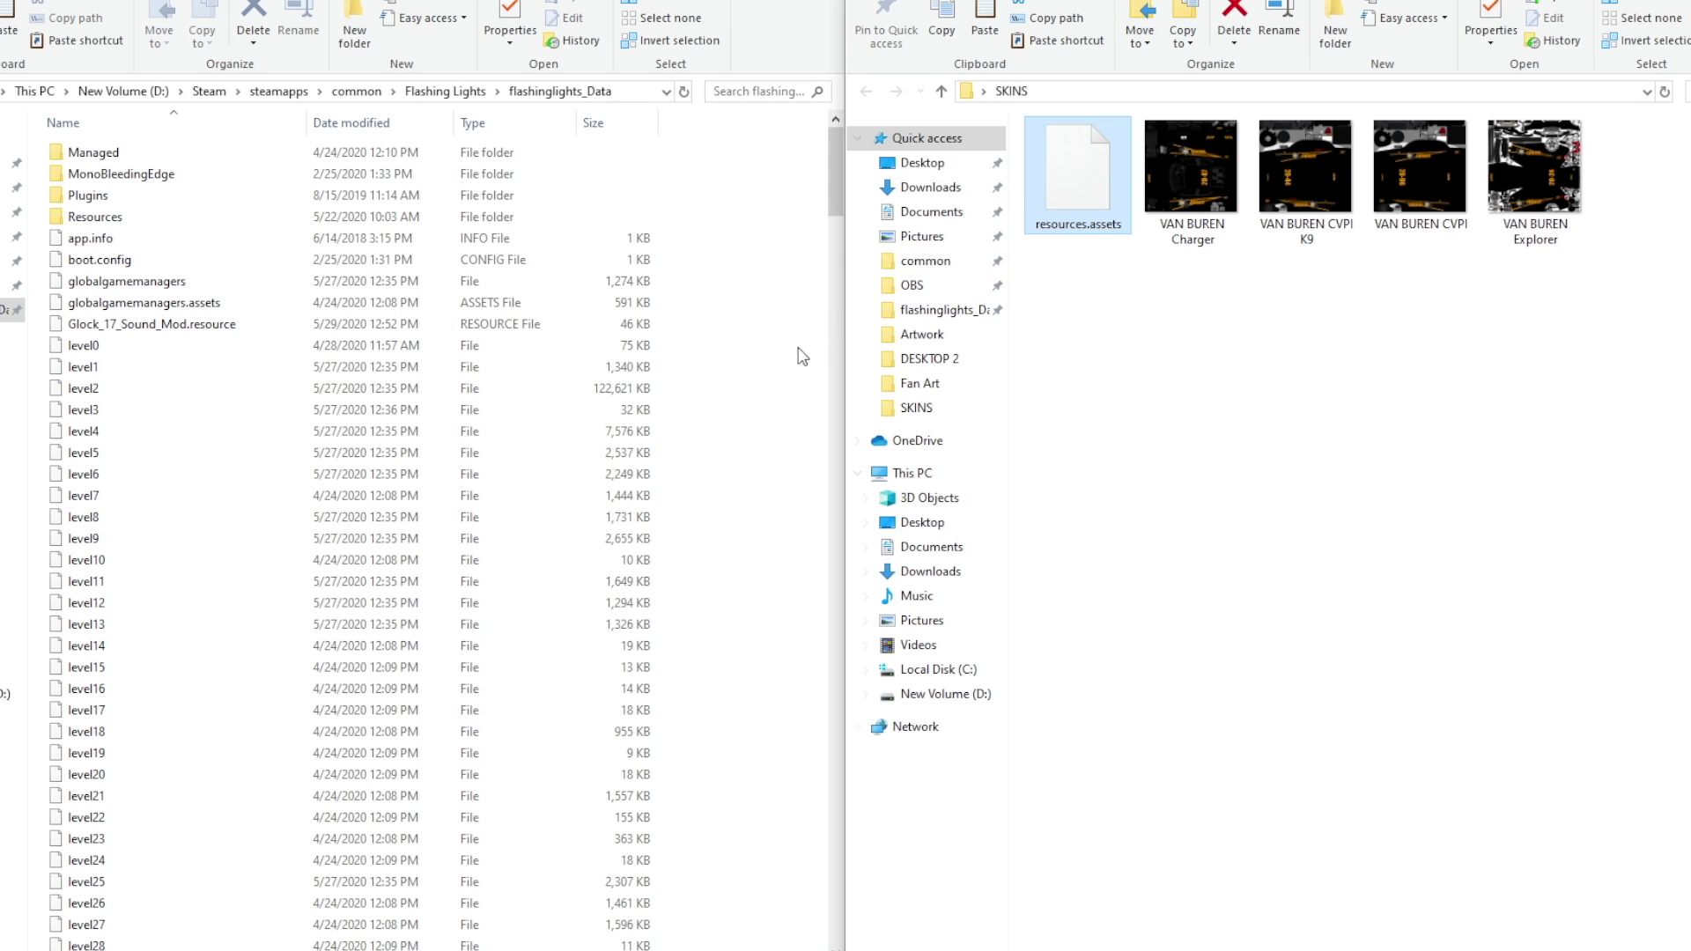
left_click(775, 375)
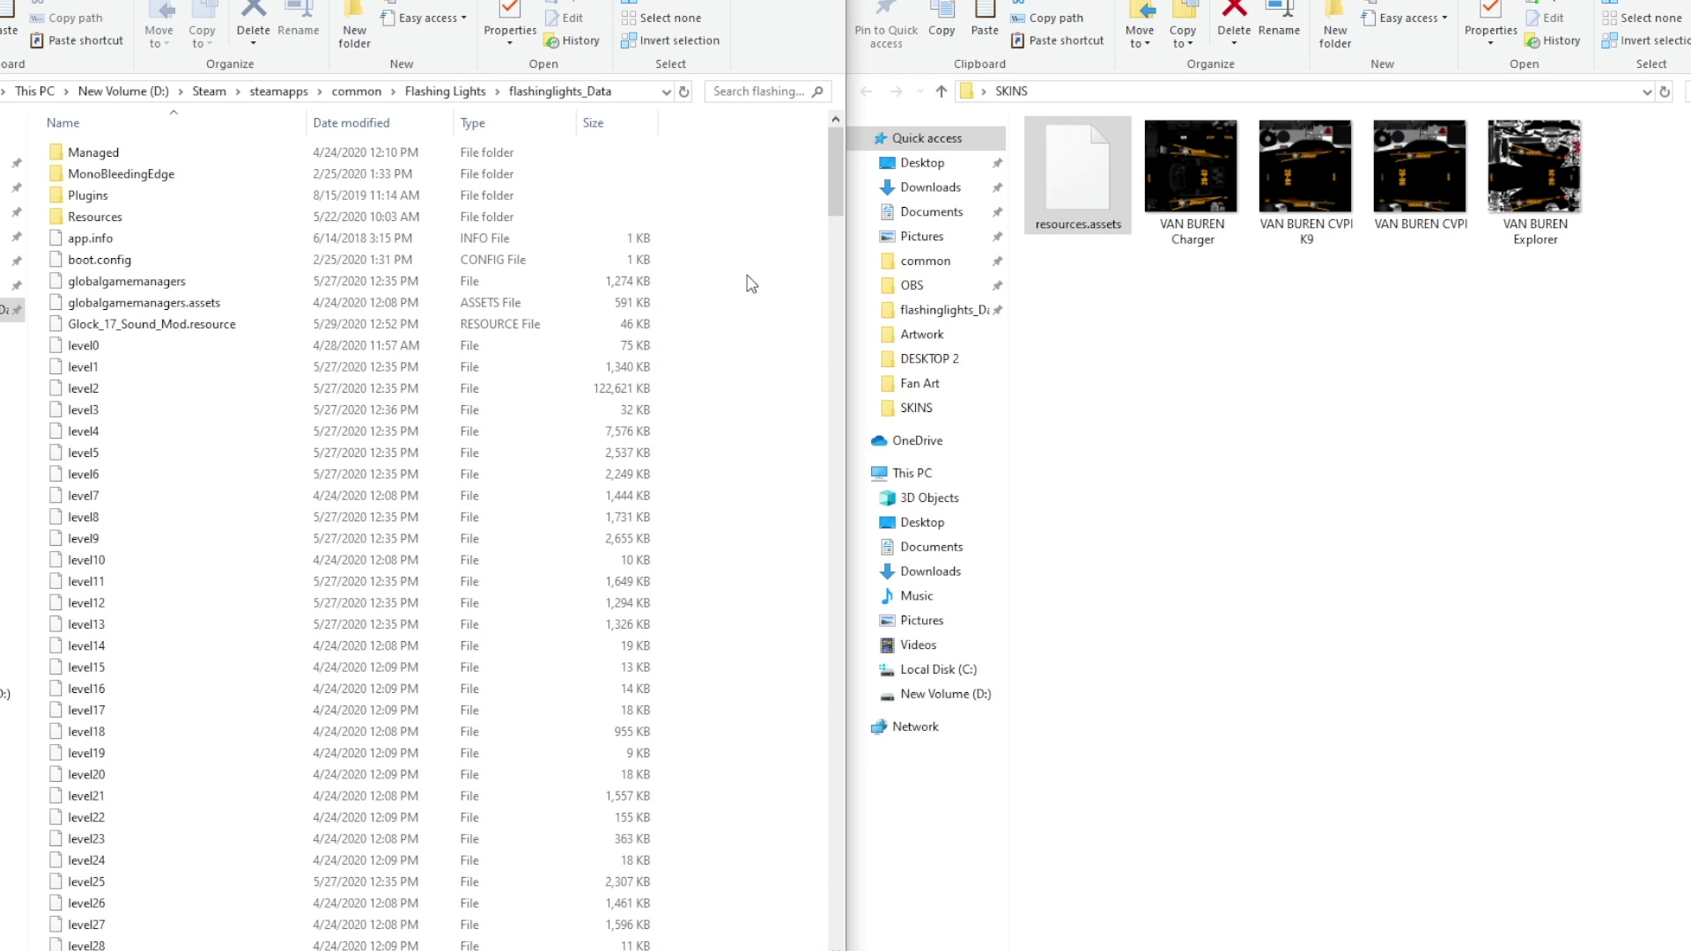
key("ctrl+v")
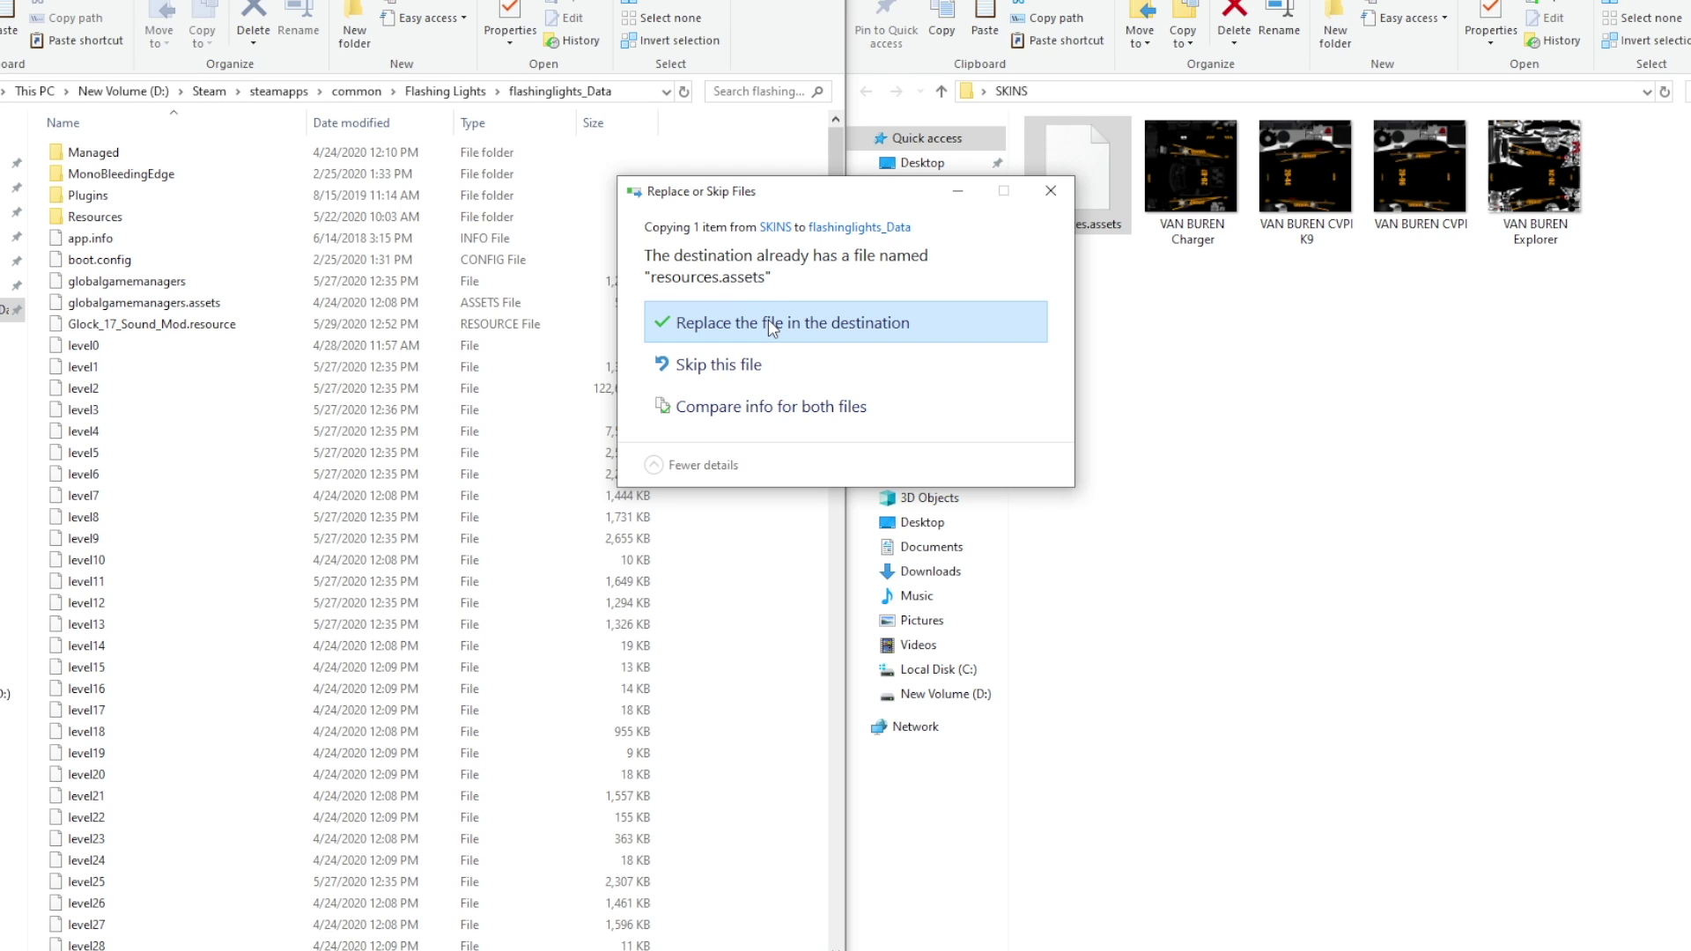
left_click(769, 322)
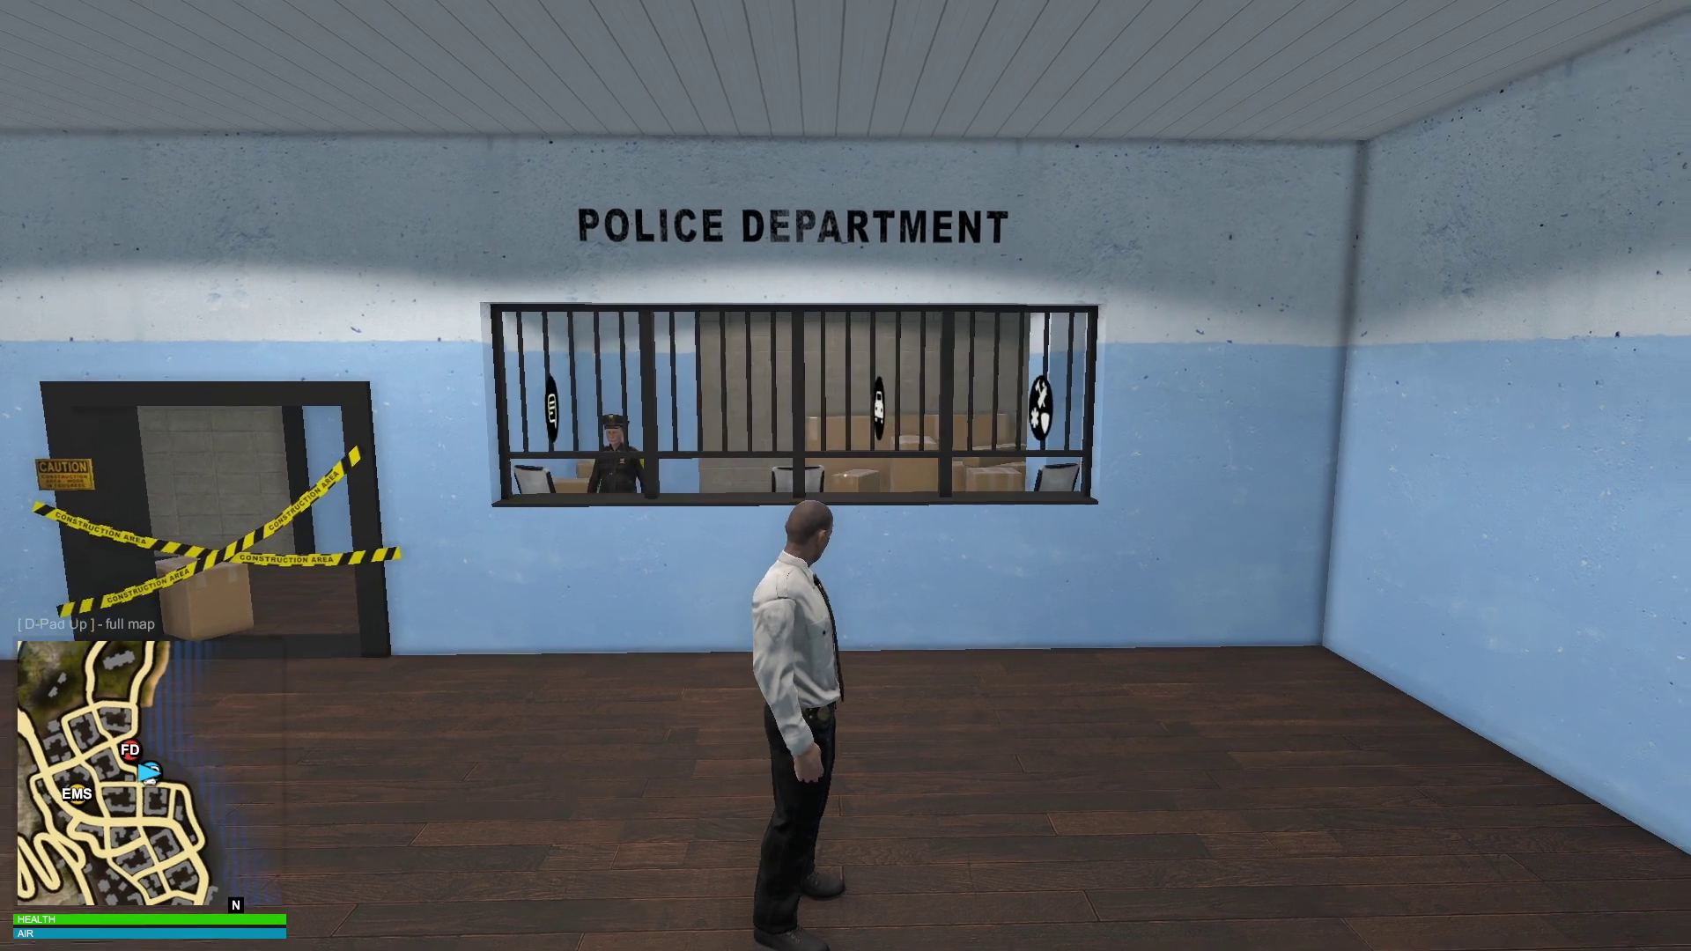
- Walk from the police desk down the stairs into the parking lot to view the black-and-gold Sheriff Charger
key("w")
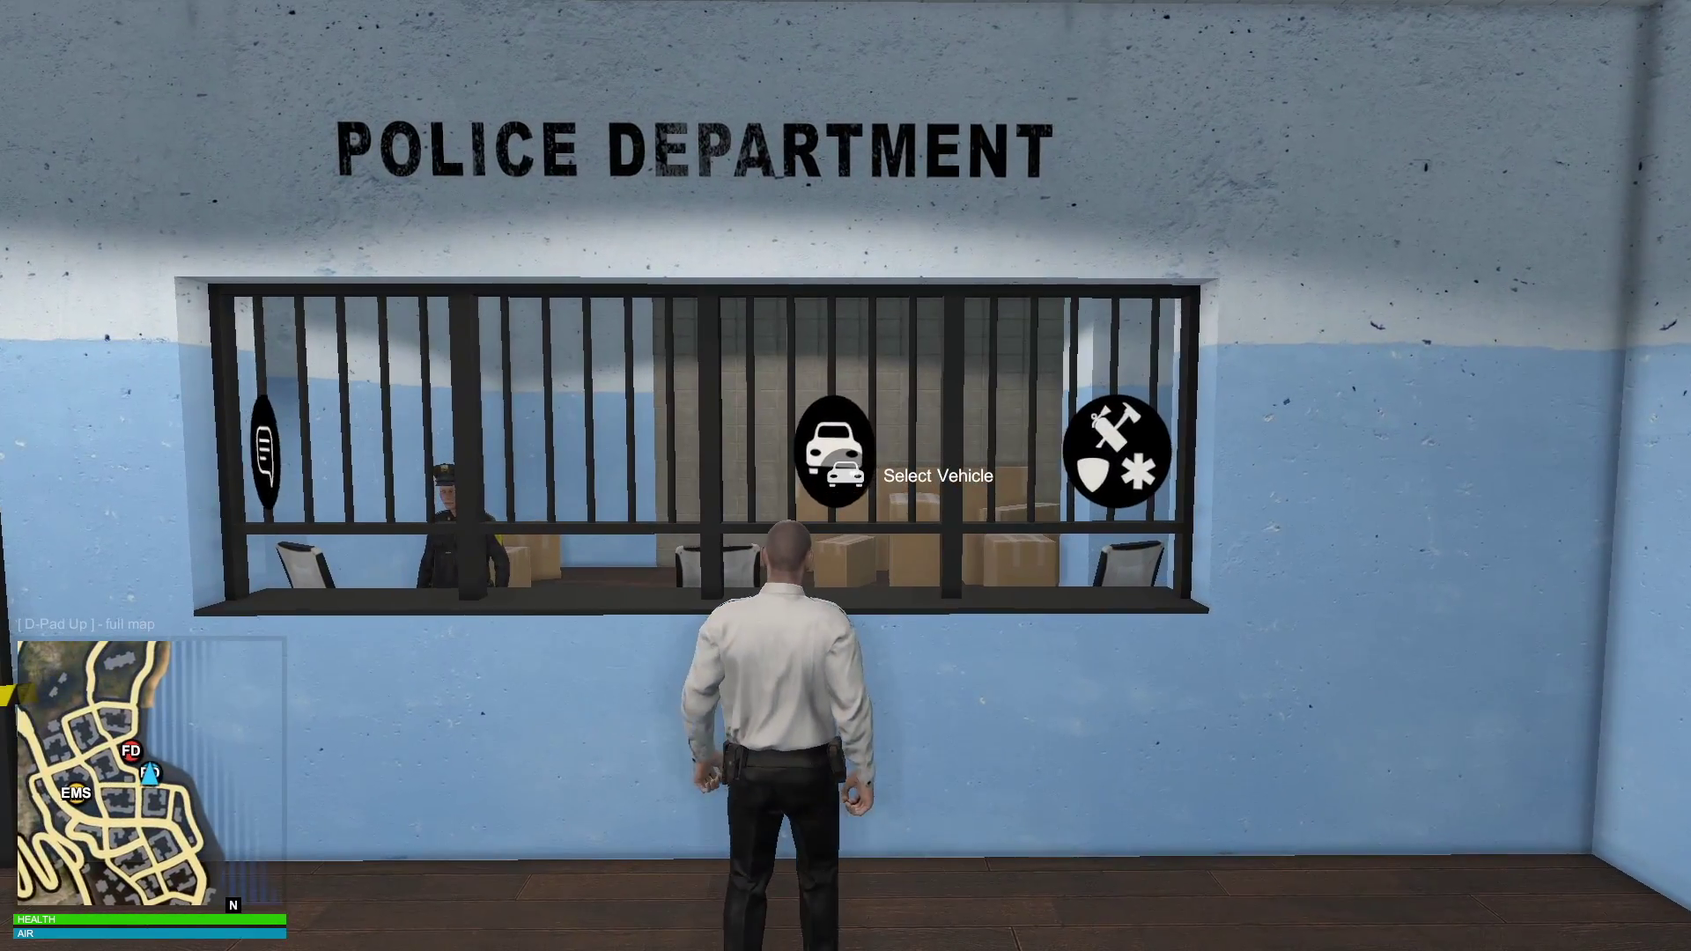
key("w")
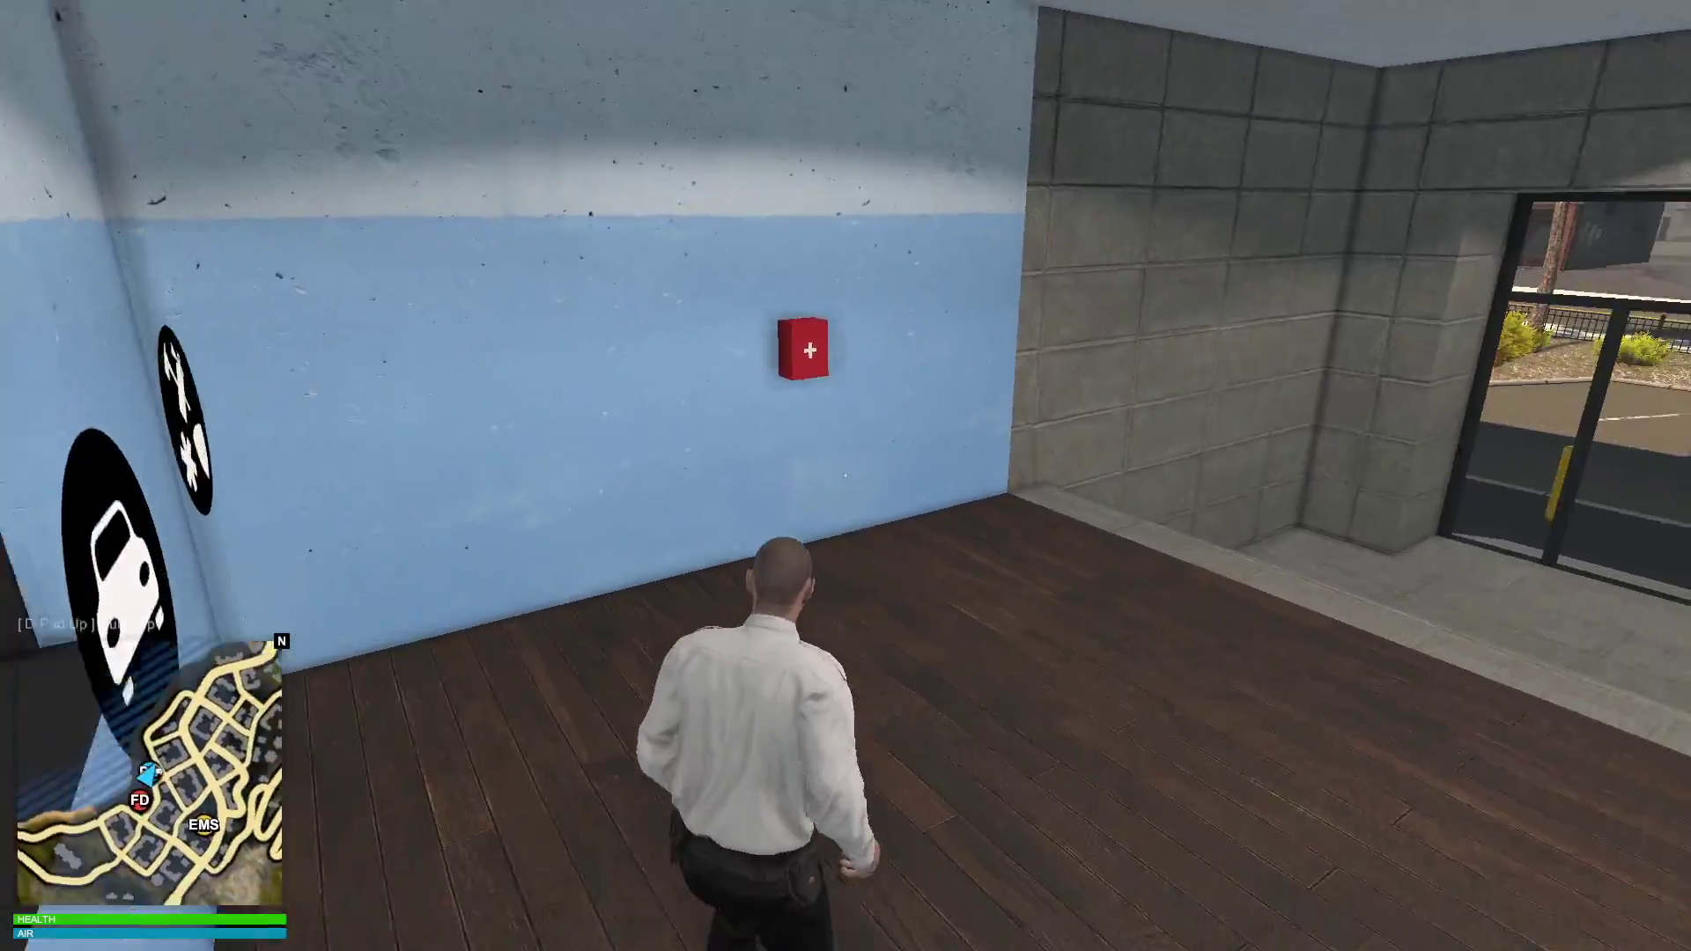
key("w")
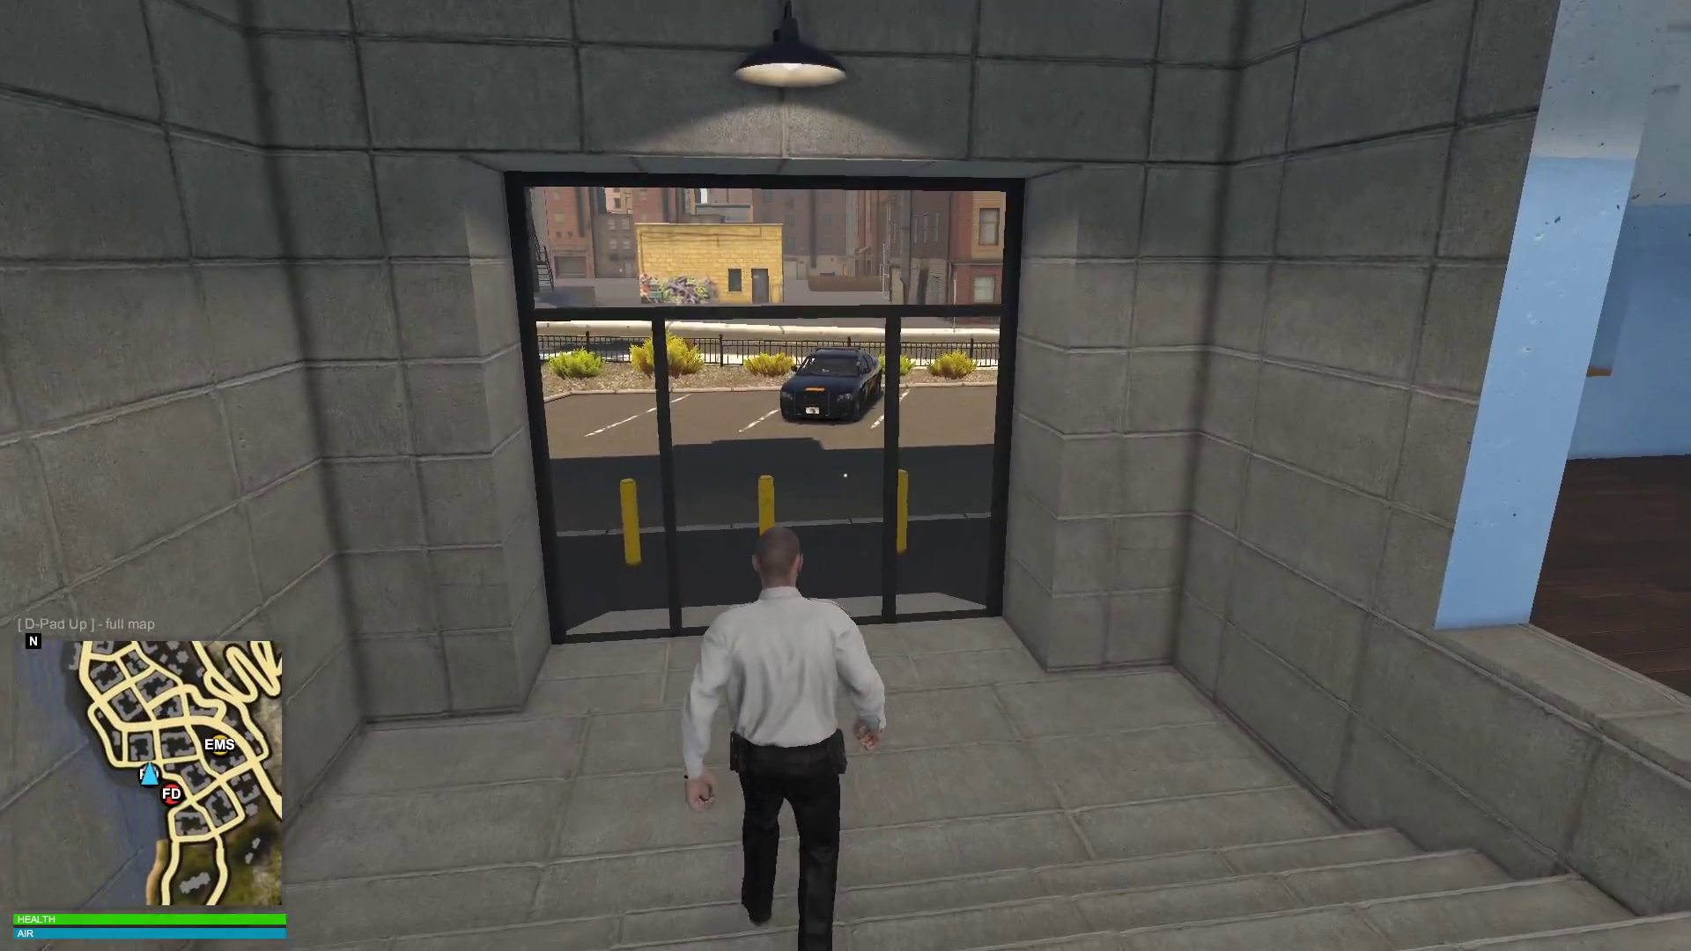
key("w")
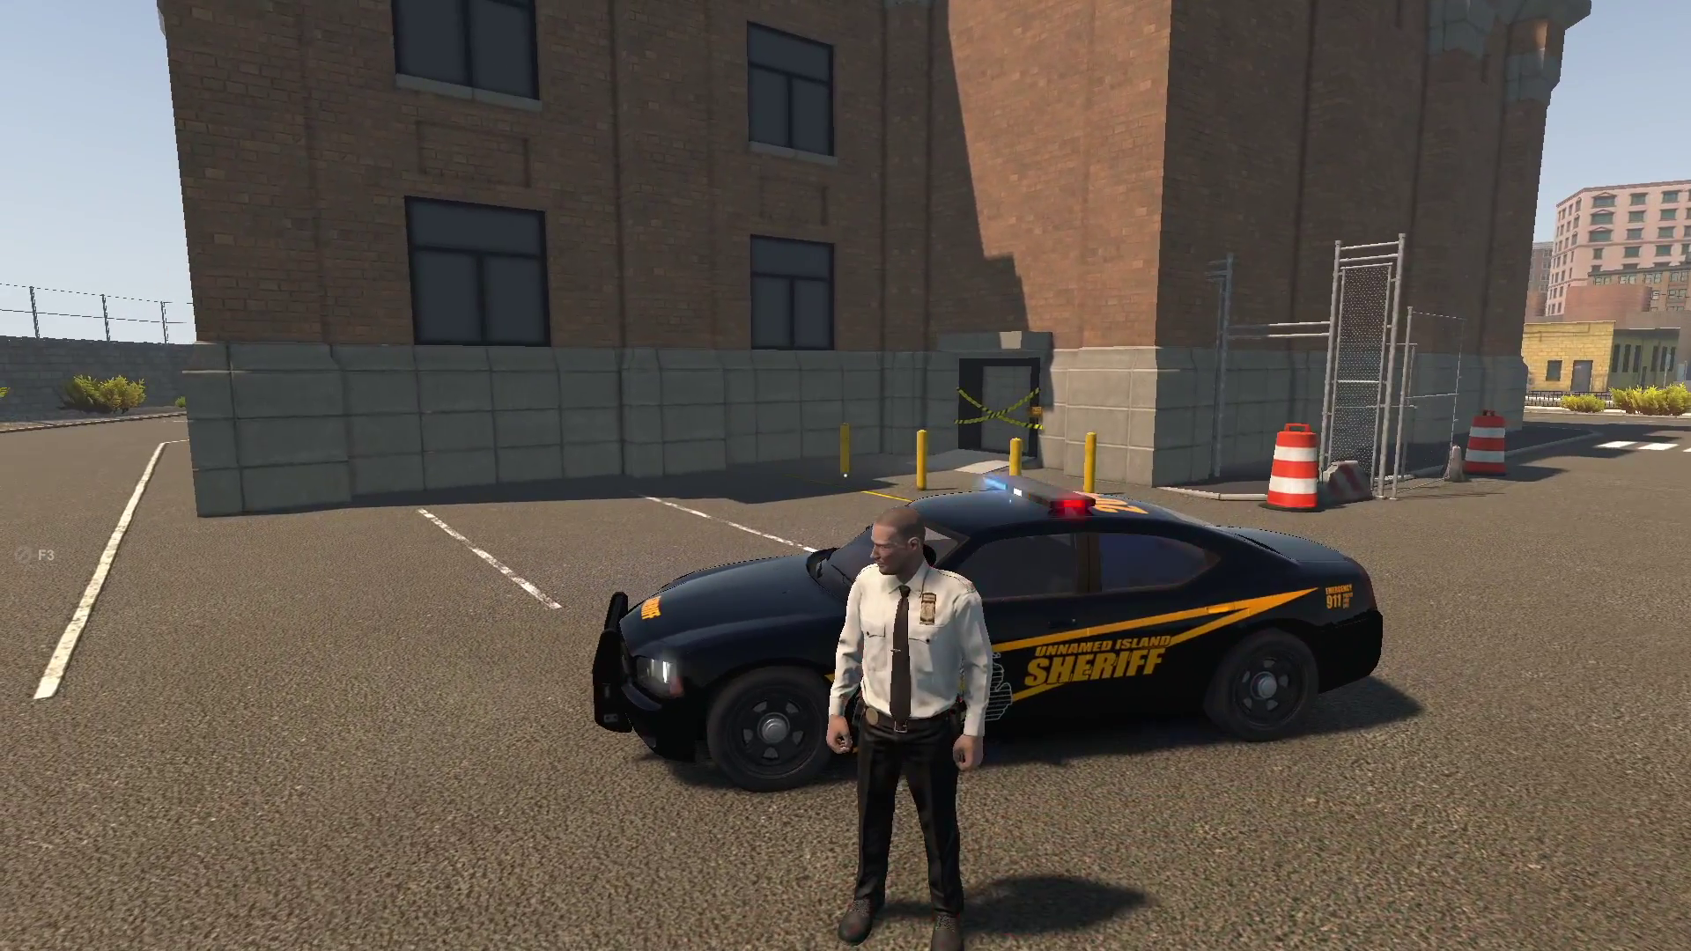
key("w")
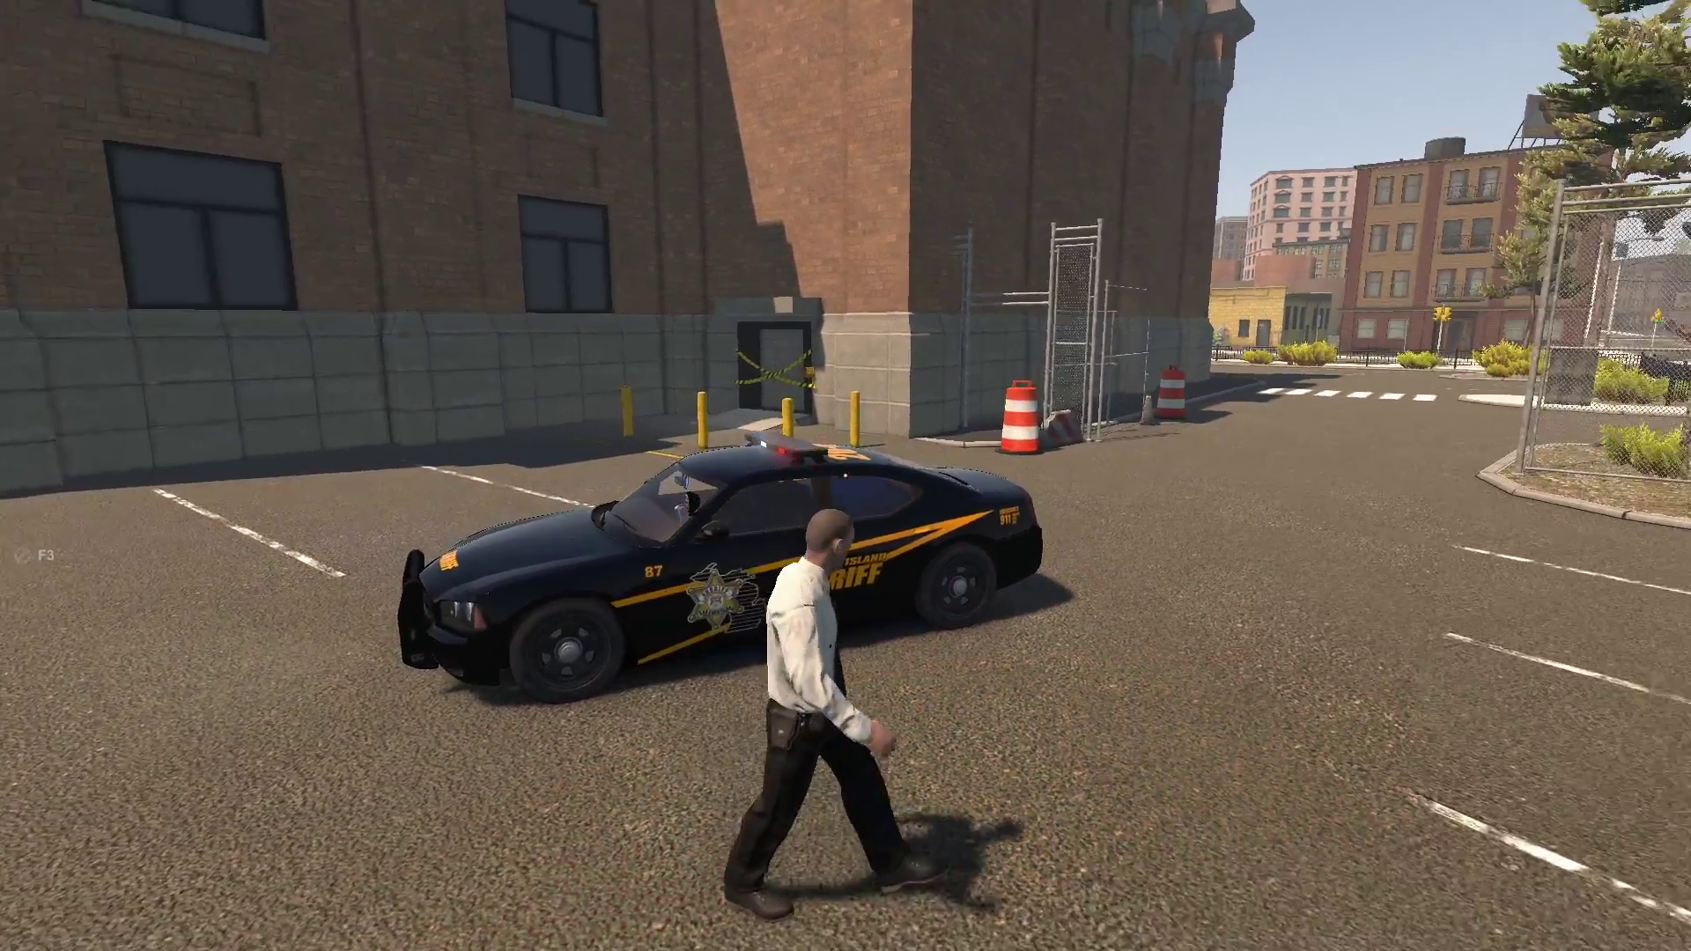